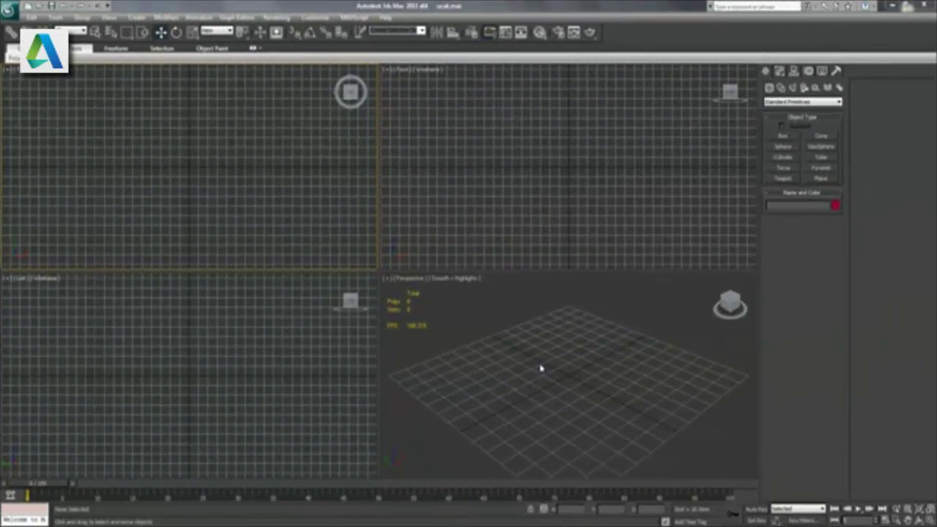
- Pick the Box tool from Standard Primitives in the Create panel
left_click(785, 136)
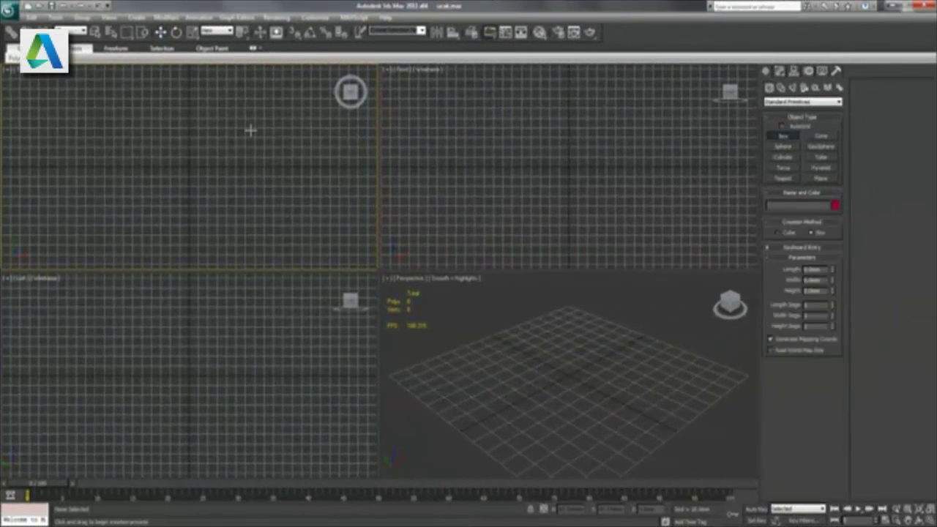
- Draw a long rectangular box, Box01, in the maximized Top viewport
left_click(930, 519)
mouse_move(355, 120)
left_mouse_down()
mouse_move(438, 366)
mouse_move(448, 440)
left_mouse_up()
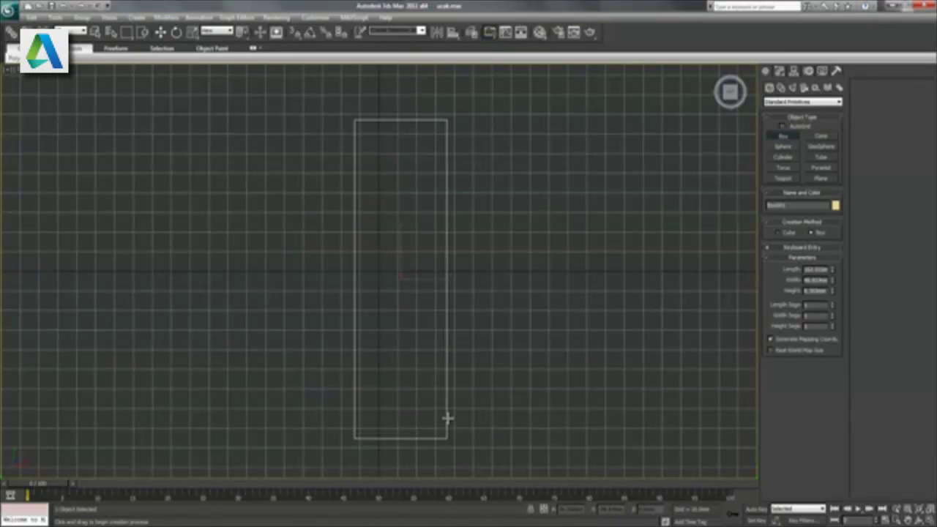
left_click(929, 519)
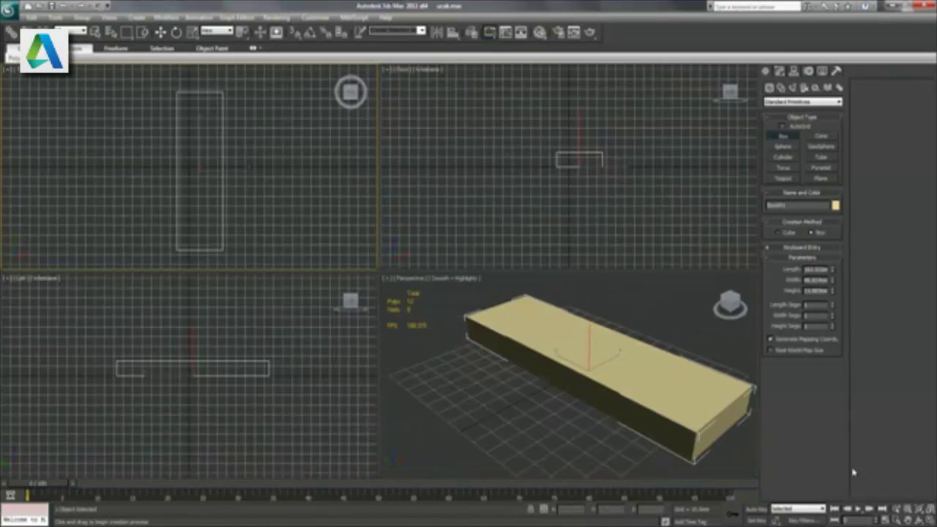
- Increase Box01's Height parameter in the Modify panel, checking it in Perspective
right_click(680, 359)
left_click(928, 520)
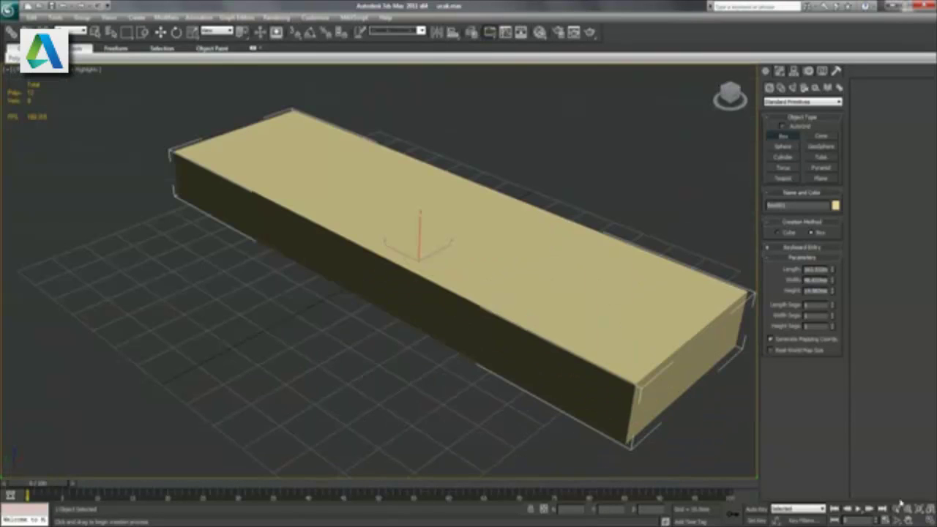
middle_click_drag(566, 277, 488, 254)
key("w")
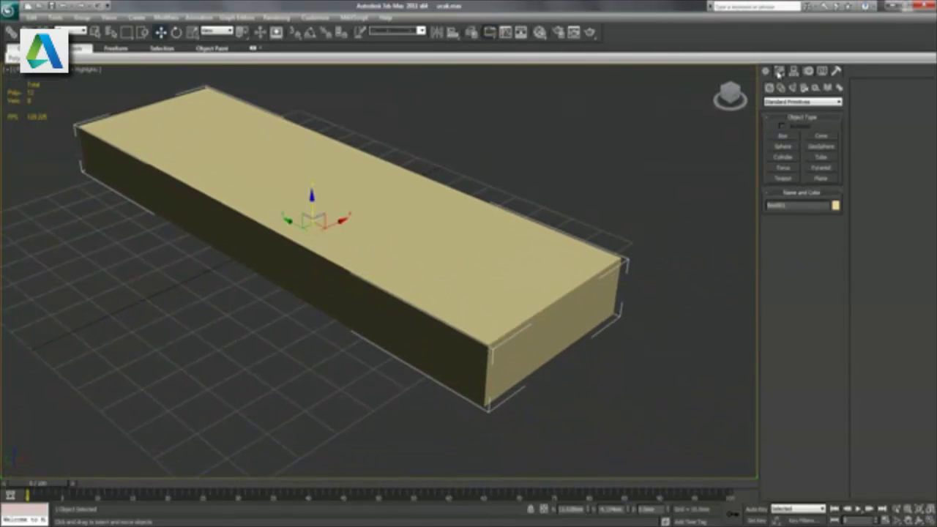
left_click(779, 71)
left_click_drag(833, 240, 840, 211)
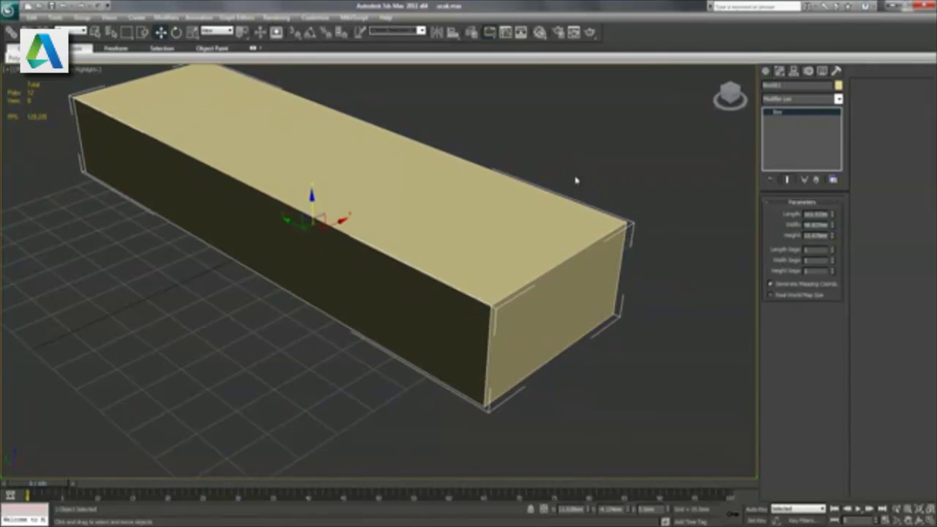
scroll(581, 216, "down", 3)
middle_click_drag(562, 250, 484, 244, "alt")
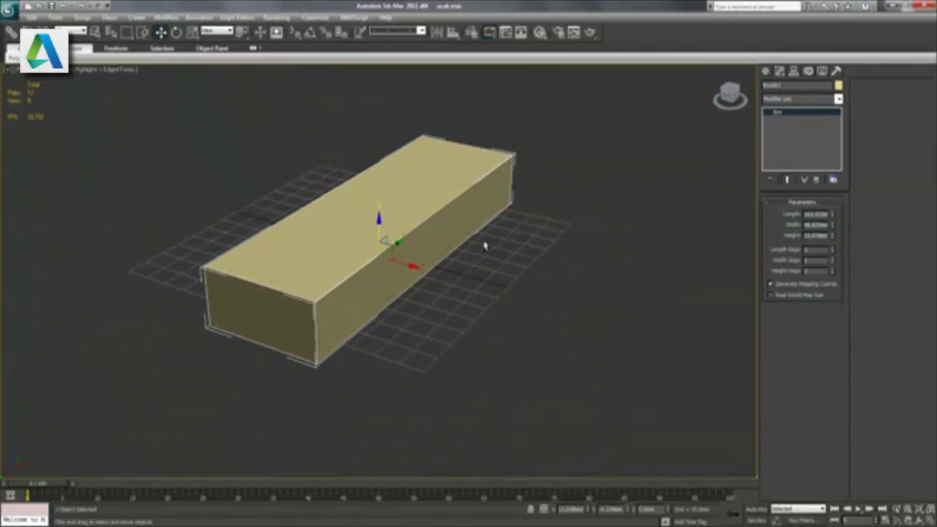
- Convert Box01 to Editable Poly and connect the long edge ring with 4 segments
right_click(405, 266)
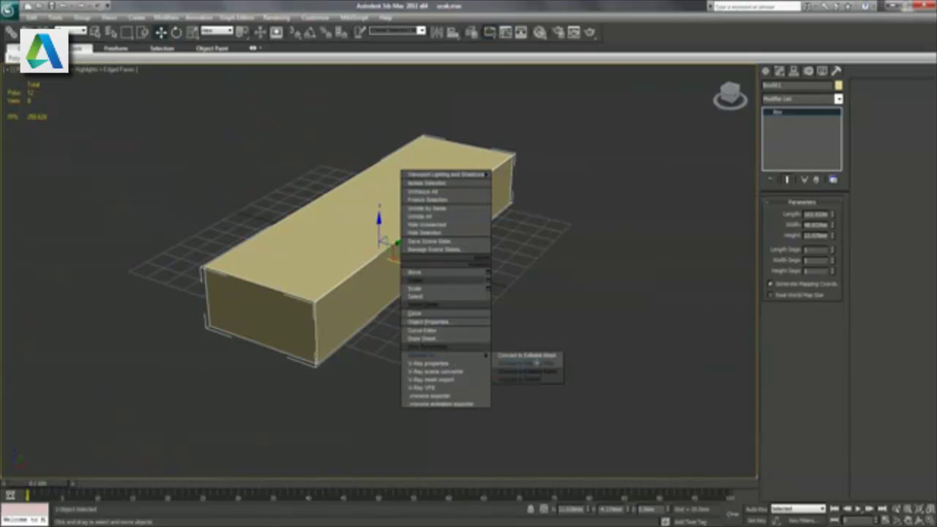
left_click(536, 363)
left_click(789, 213)
left_click(439, 232)
left_click(782, 267)
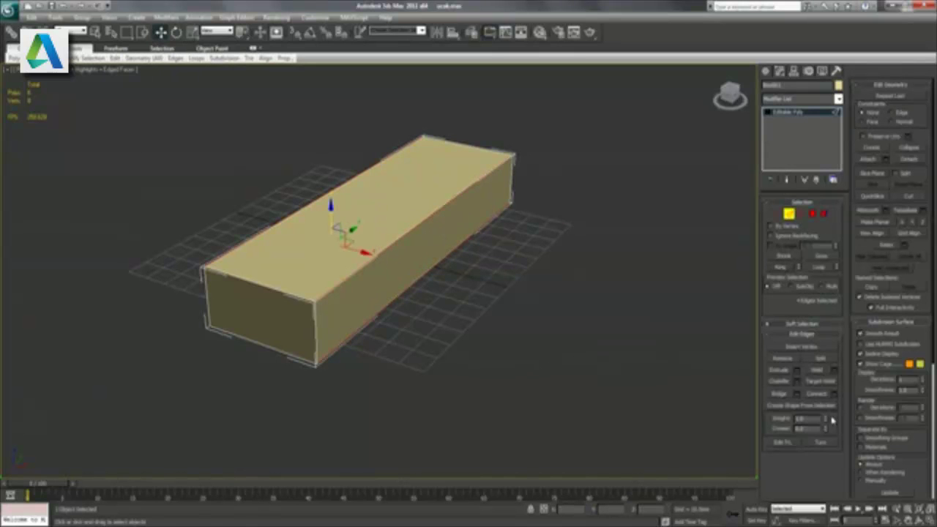
left_click(833, 396)
left_click(348, 249)
type("34")
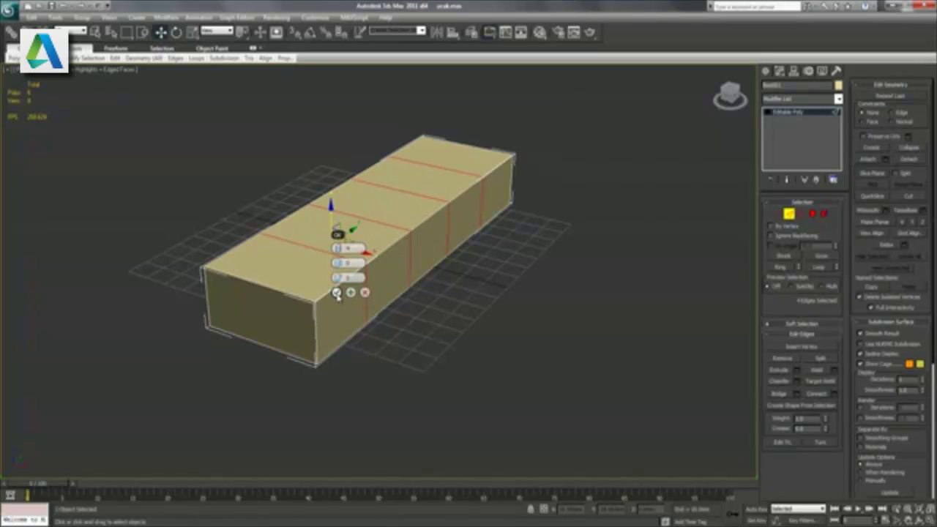
left_click(336, 293)
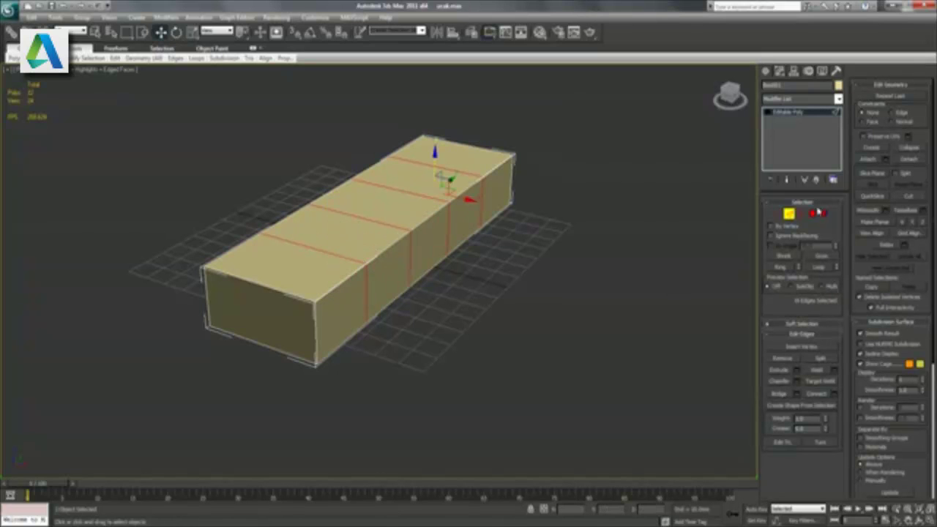
left_click(789, 213)
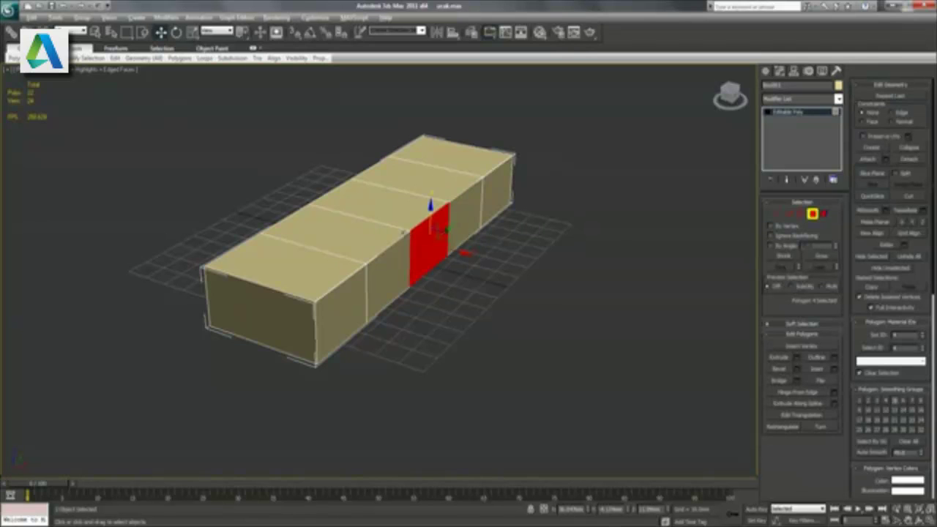
- Extrude the box's side faces far outward into long wings
middle_click_drag(429, 209, 322, 276, "alt")
left_click(289, 262, "ctrl")
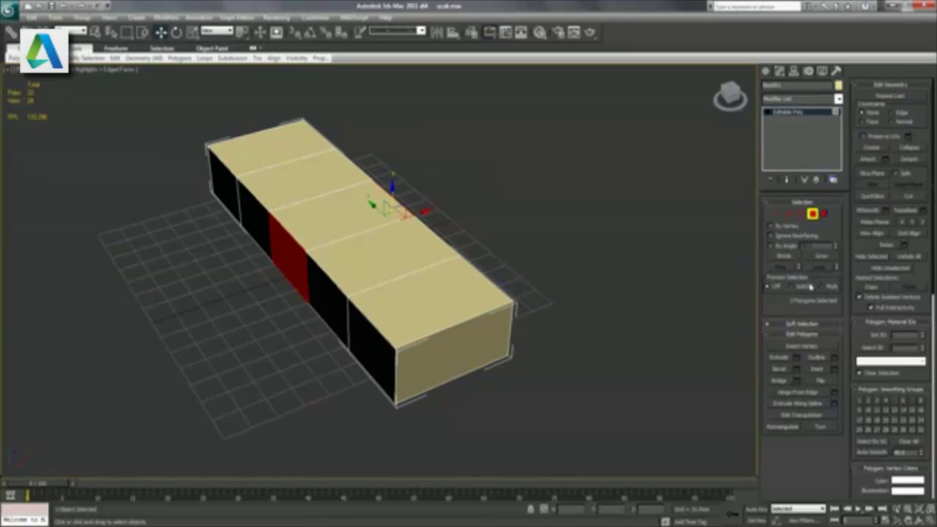
left_click(797, 357)
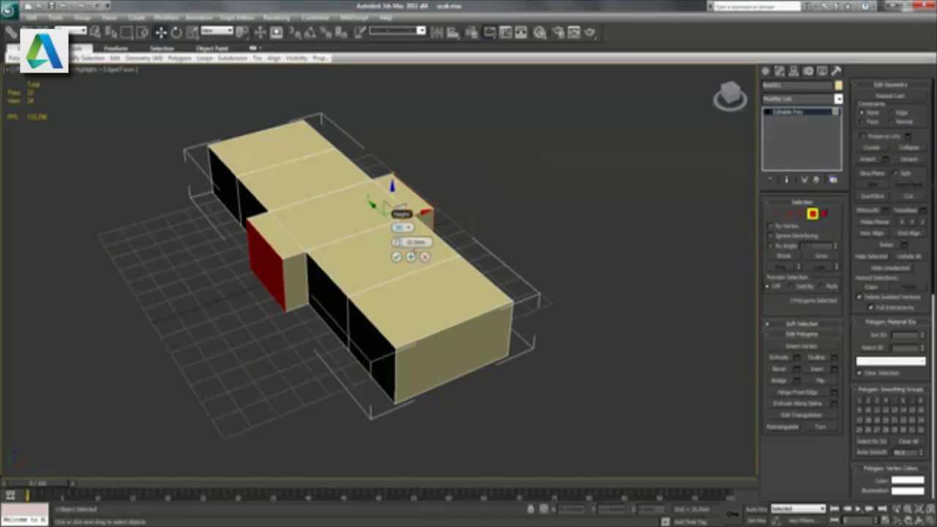
mouse_move(399, 242)
left_mouse_down()
mouse_move(480, 249)
mouse_move(678, 216)
left_mouse_up()
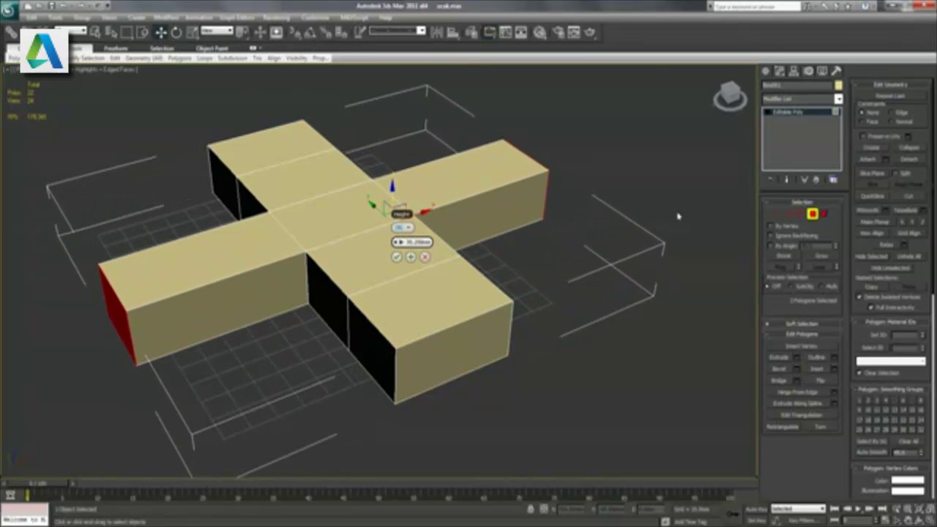
left_click(400, 260)
mouse_move(399, 261)
middle_mouse_down("alt")
mouse_move(318, 209)
mouse_move(396, 251)
mouse_move(419, 293)
mouse_move(431, 264)
middle_mouse_up("alt")
- Extrude the front section's side face about 24.6 mm into a short branch
left_click(395, 306)
left_click(465, 249)
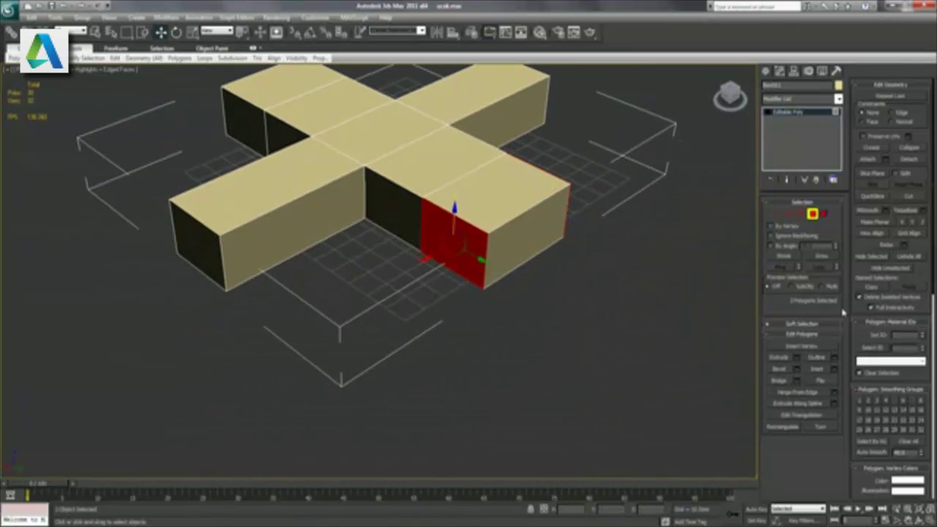
left_click(798, 359)
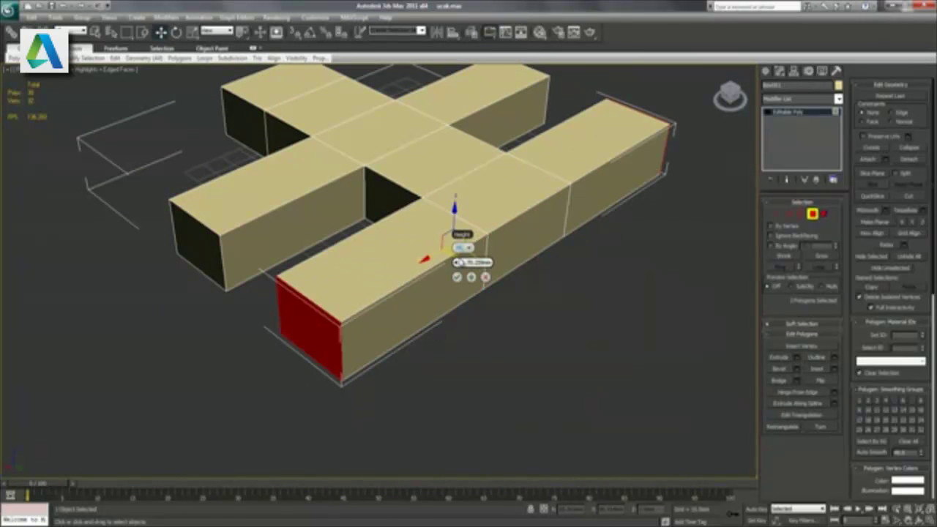
left_click_drag(439, 264, 226, 318)
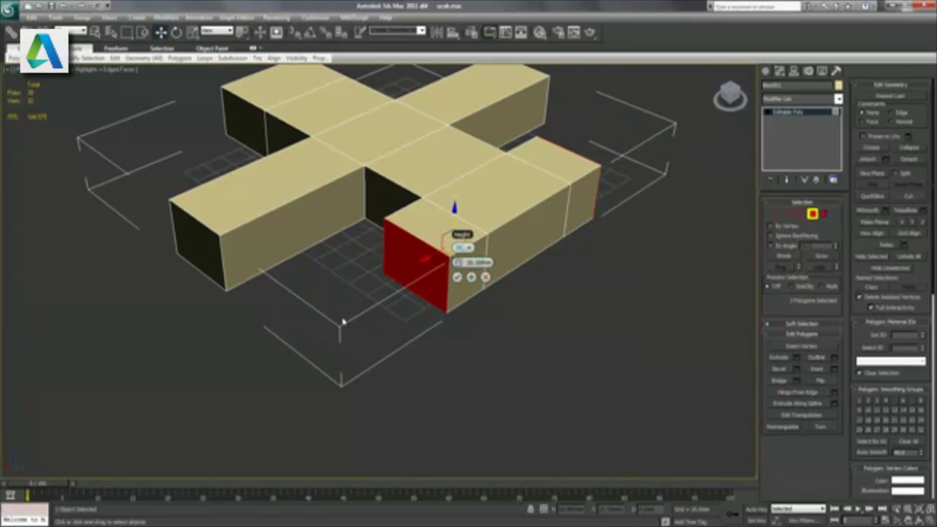
left_click(457, 277)
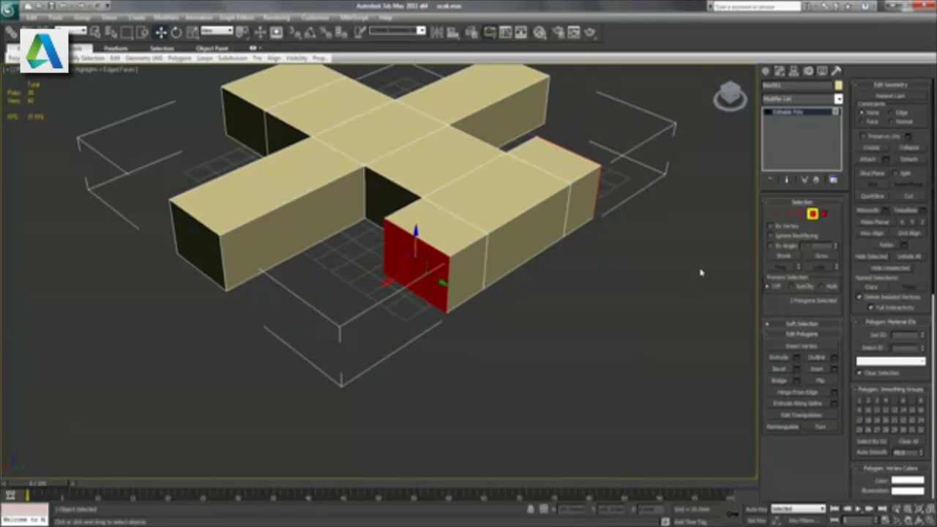
left_click(789, 213)
left_click(416, 238)
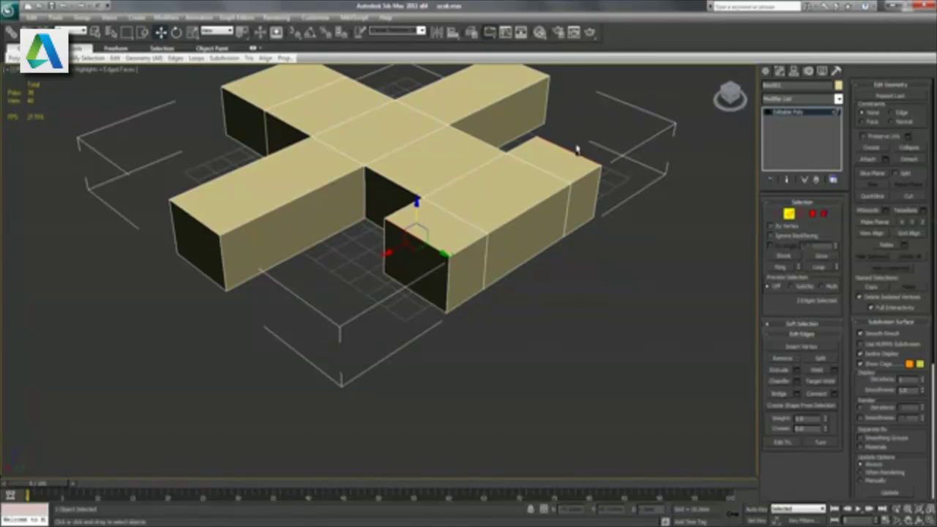
- Lower the top edges at both arm ends so the wing tops slope down
left_click(541, 73)
left_click(194, 223)
middle_click_drag(320, 219, 319, 267)
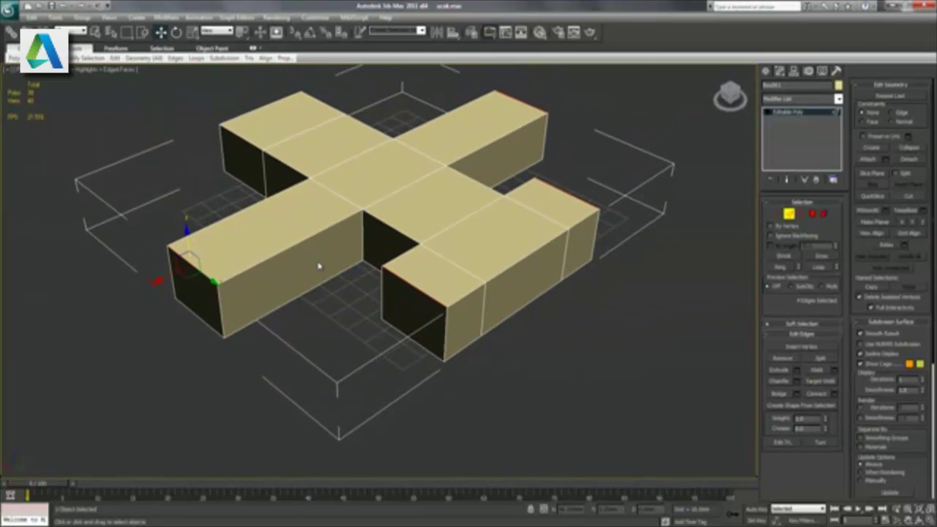
left_click_drag(189, 241, 178, 295)
middle_click_drag(179, 292, 297, 291, "alt")
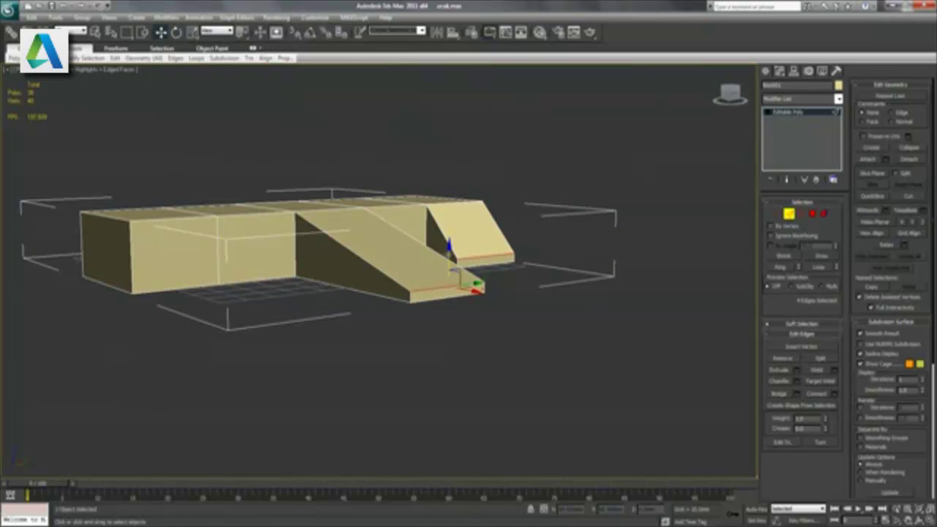
left_click_drag(450, 265, 449, 263)
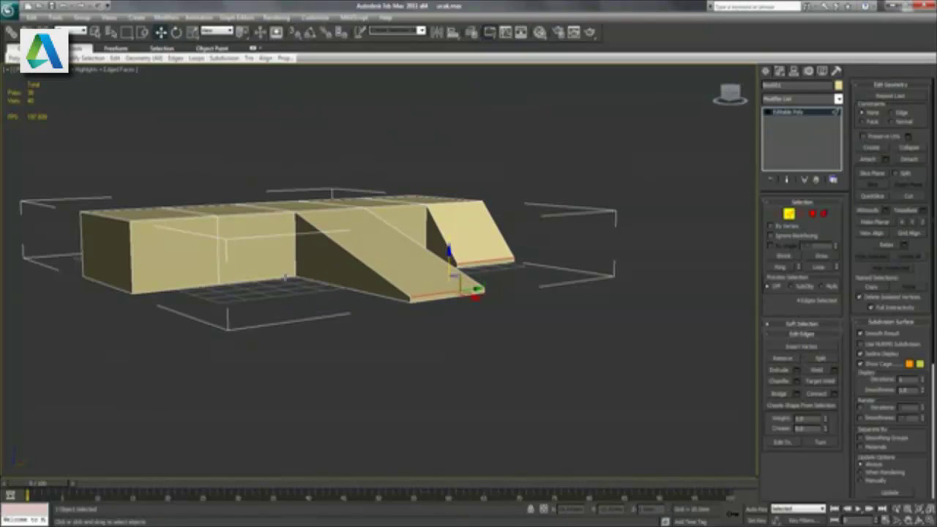
- Pull the front block's top front edge down into a sloped ramp
middle_click_drag(454, 277, 492, 255, "alt")
left_click(492, 254)
left_click_drag(515, 223, 505, 270)
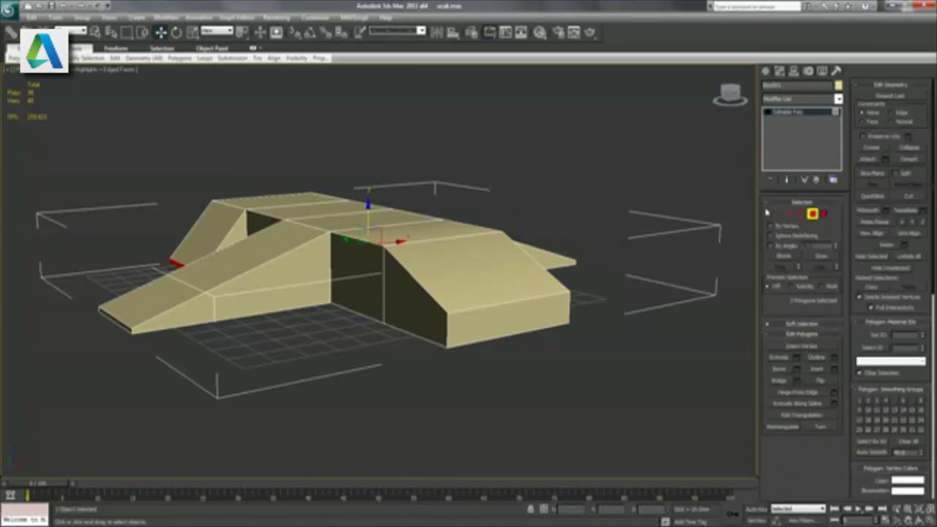
- Connect the ring of 12 parallel edges to add new edge loops
left_click(780, 268)
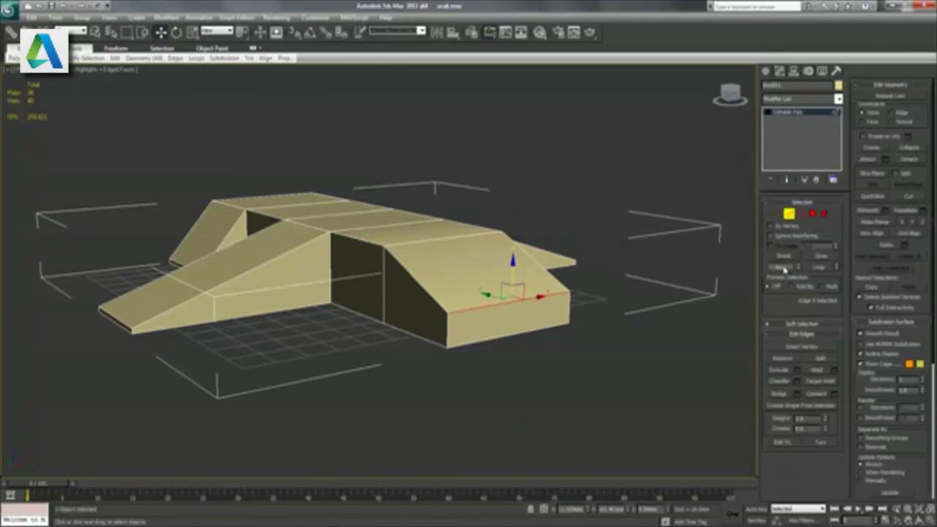
left_click(837, 397)
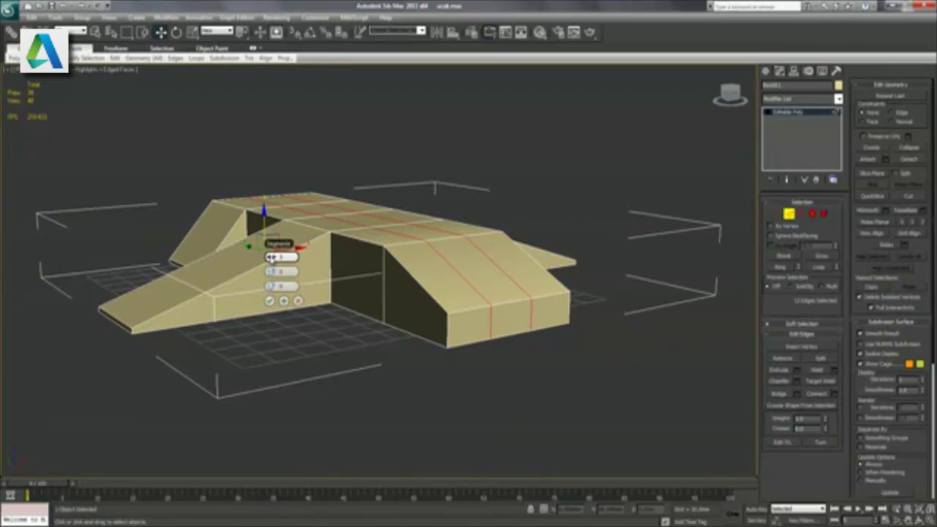
mouse_move(271, 258)
middle_mouse_down("alt")
mouse_move(261, 275)
mouse_move(330, 263)
middle_mouse_up("alt")
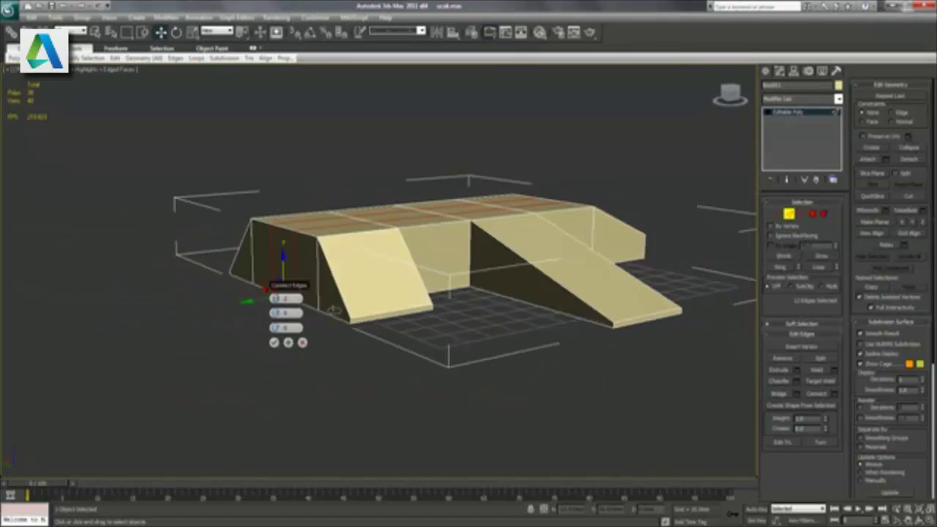
mouse_move(395, 258)
middle_mouse_down("alt")
mouse_move(412, 258)
mouse_move(405, 276)
middle_mouse_up("alt")
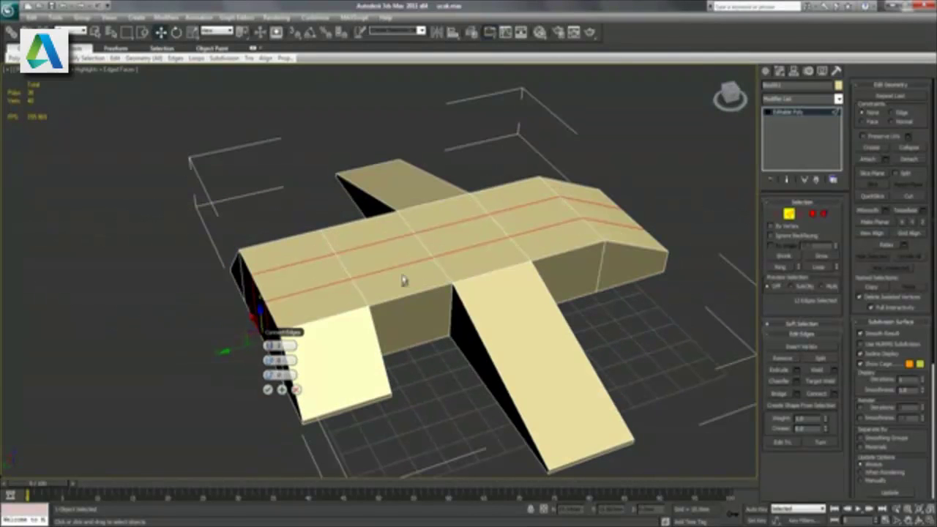
left_click(268, 388)
- Extrude a rear top polygon upward into a tall tail fin
key("4")
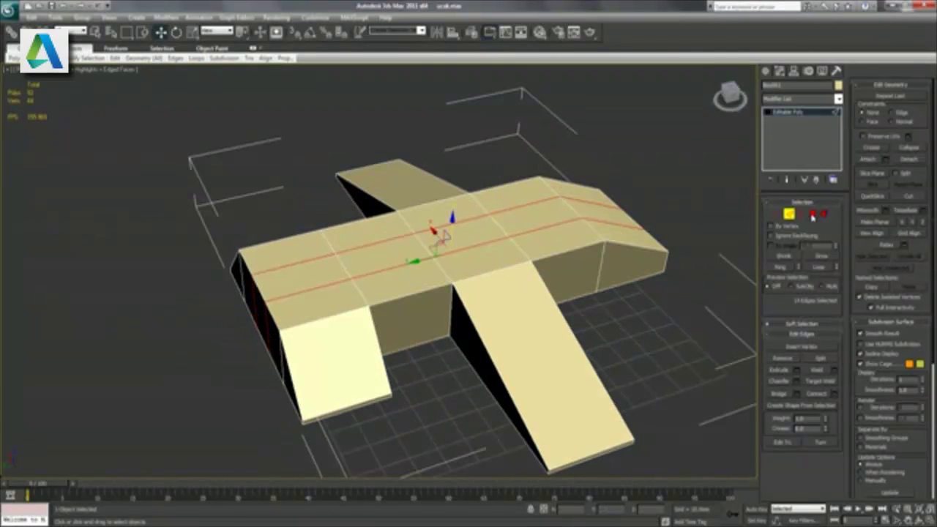
left_click(300, 274)
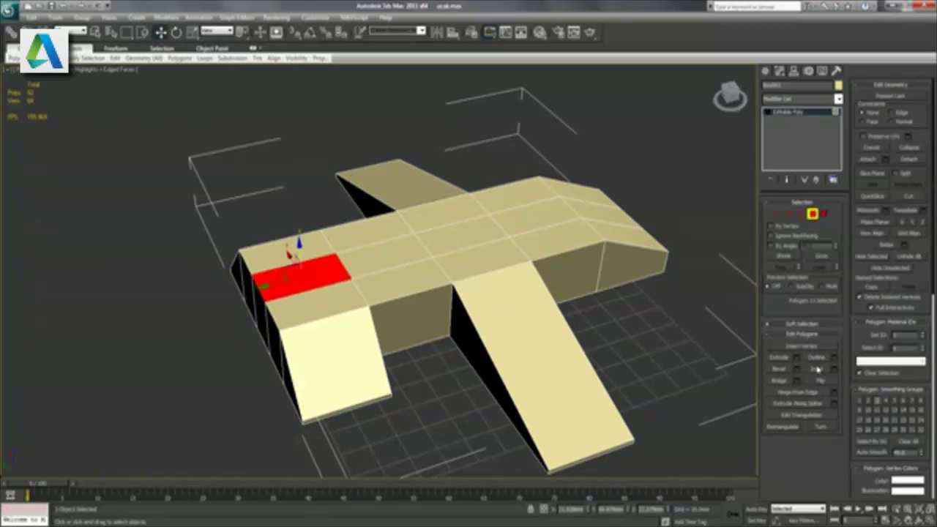
left_click(797, 358)
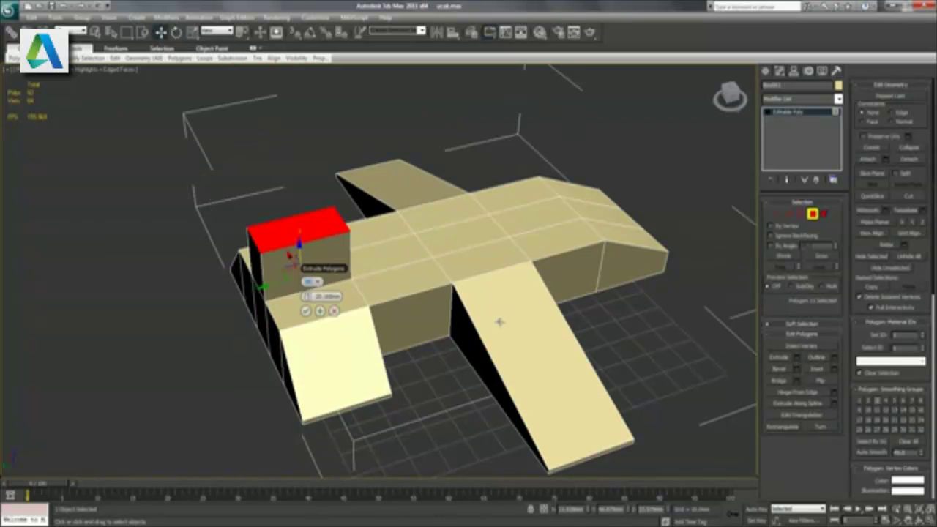
middle_click_drag(499, 322, 440, 326, "alt")
left_click(284, 228)
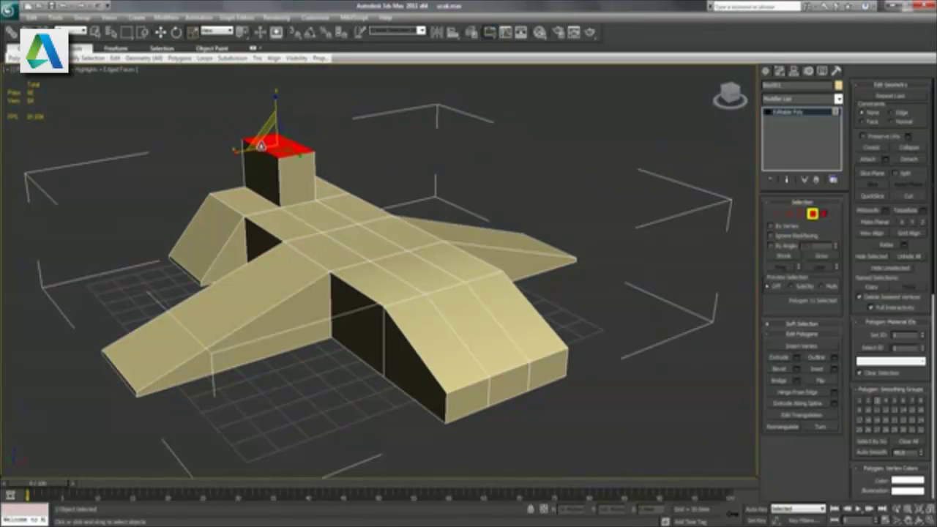
- Scale the fin's top face along one axis into a thin blade
left_click_drag(271, 145, 199, 218)
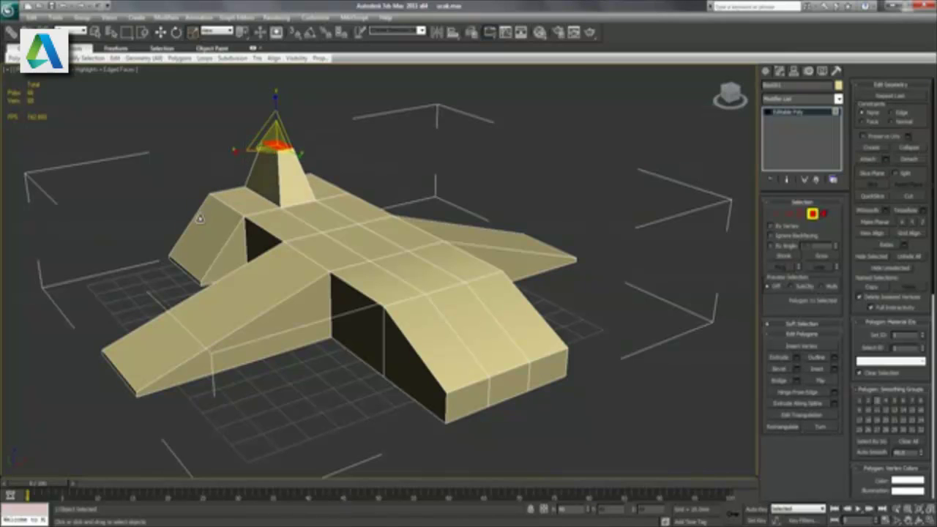
middle_click_drag(212, 222, 331, 238, "alt")
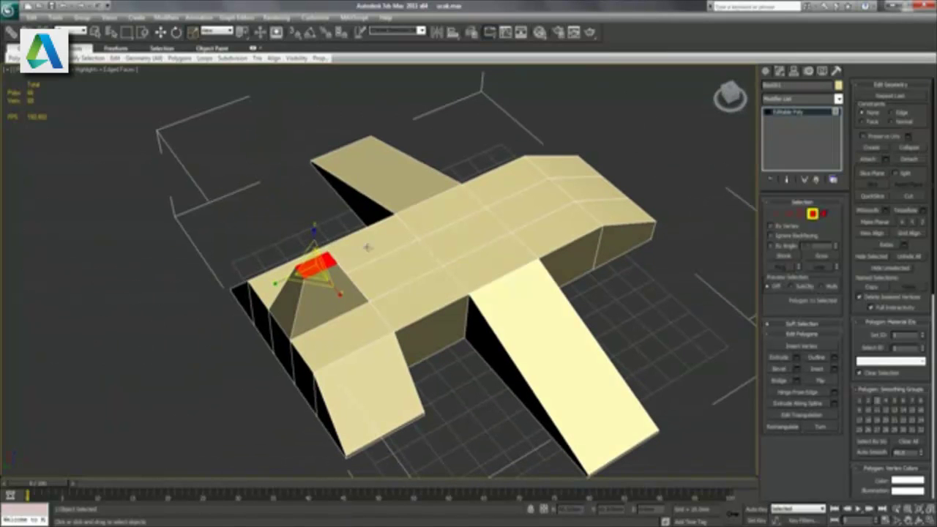
key("ctrl+z")
left_click_drag(341, 296, 307, 268)
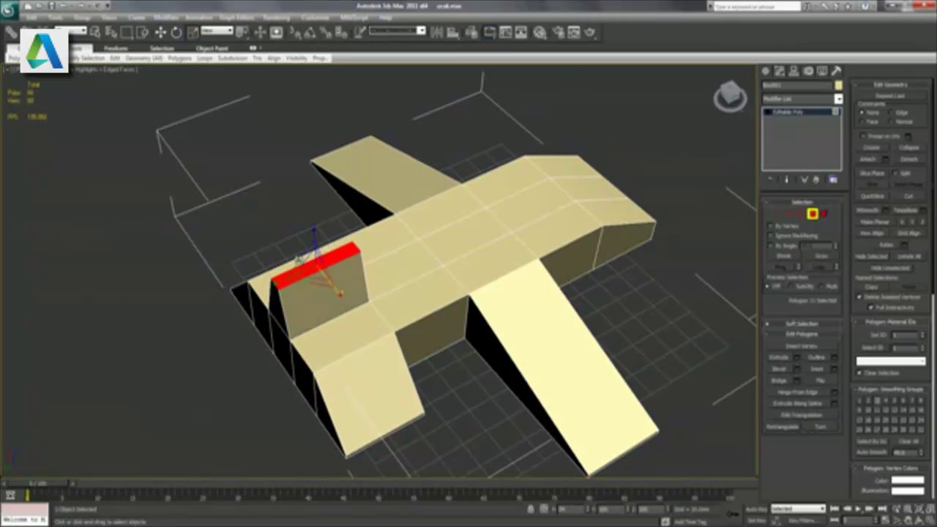
mouse_move(530, 261)
middle_mouse_down("alt")
mouse_move(469, 235)
mouse_move(428, 237)
middle_mouse_up("alt")
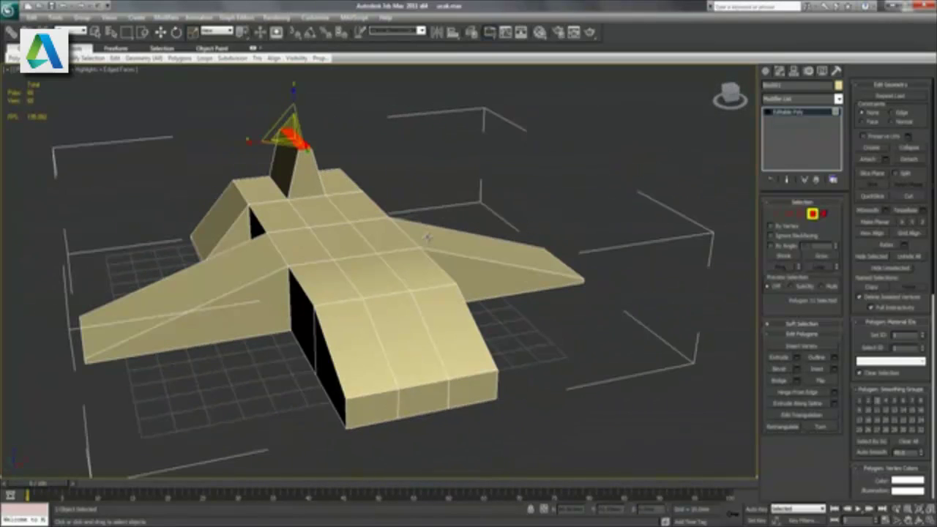
- Move the two top faces ahead of the wing roots slightly upward
key("w")
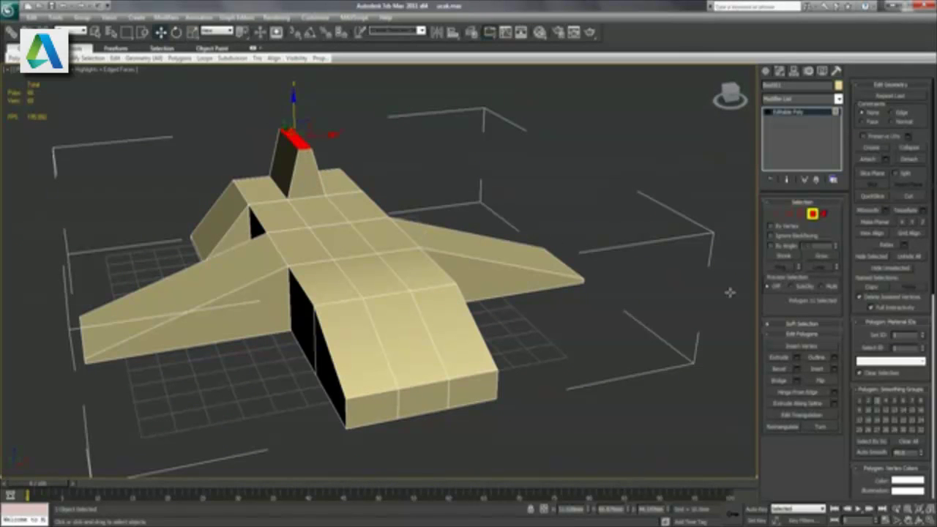
left_click(337, 246)
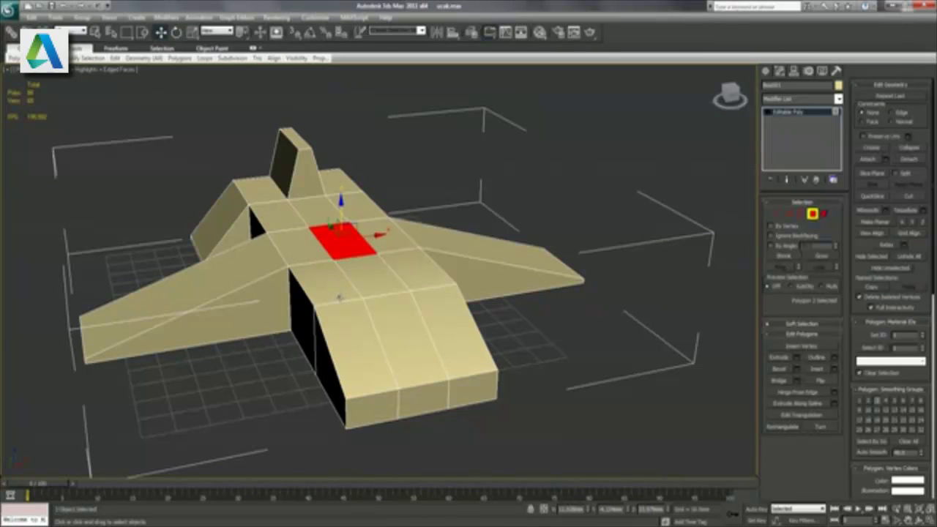
left_click(330, 290)
left_click(376, 290, "ctrl")
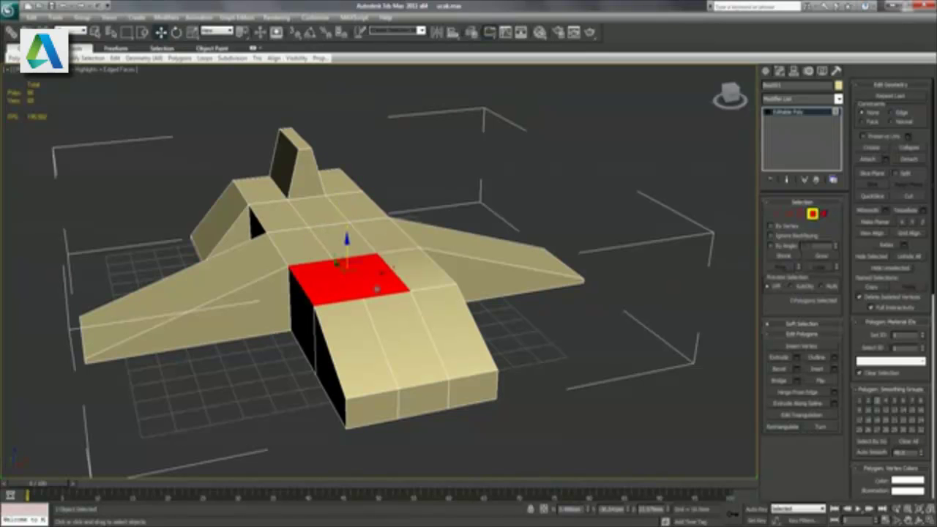
left_click(427, 282, "ctrl")
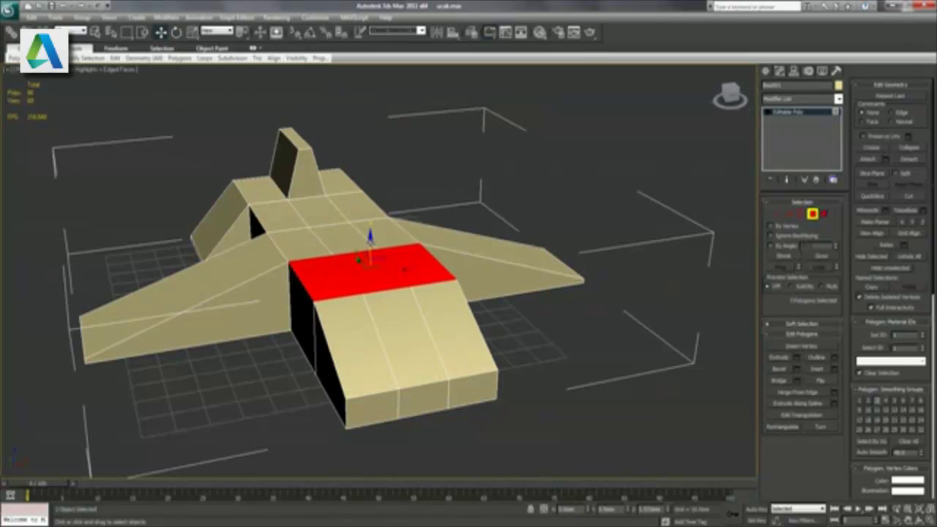
mouse_move(370, 245)
left_mouse_down()
mouse_move(370, 213)
mouse_move(370, 241)
left_mouse_up()
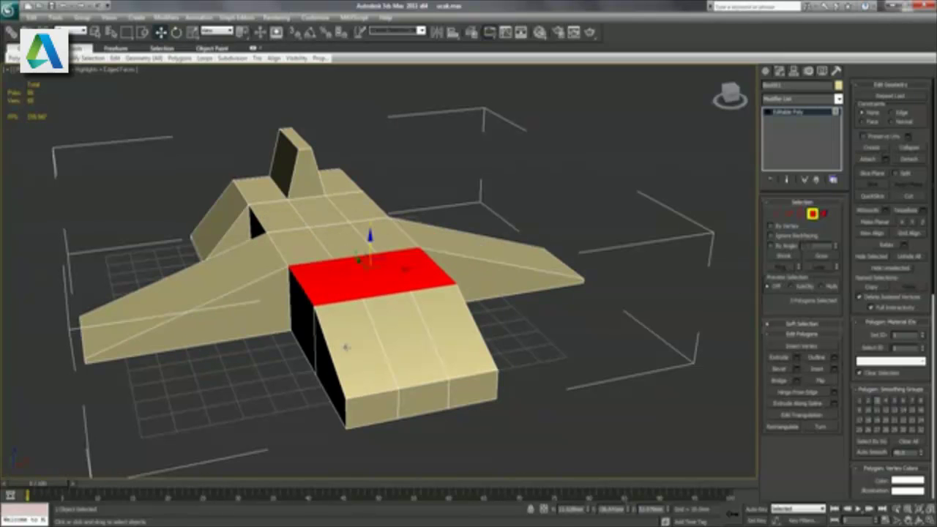
middle_click_drag(350, 341, 363, 331, "alt")
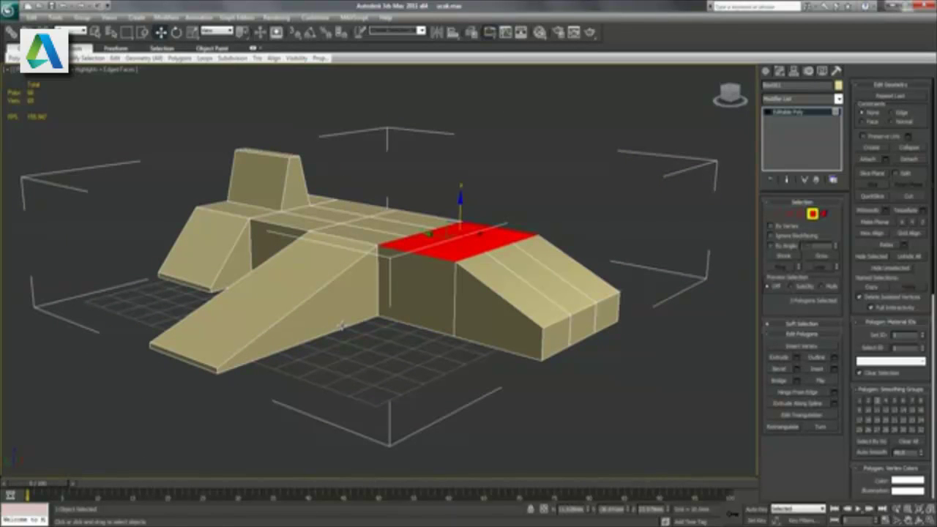
- Lower the centre edge at the wing roots to slope the fuselage ridge
left_click(789, 213)
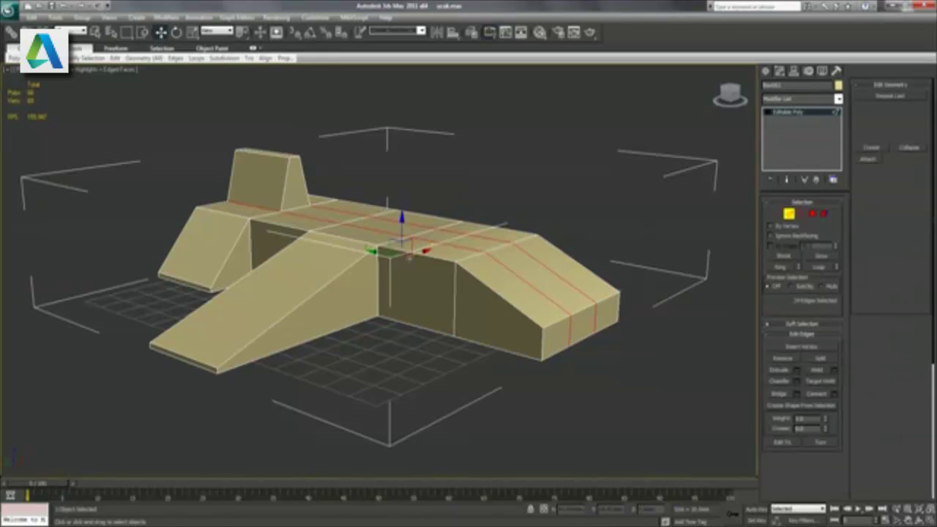
left_click(356, 242)
middle_click_drag(482, 234, 461, 254, "alt")
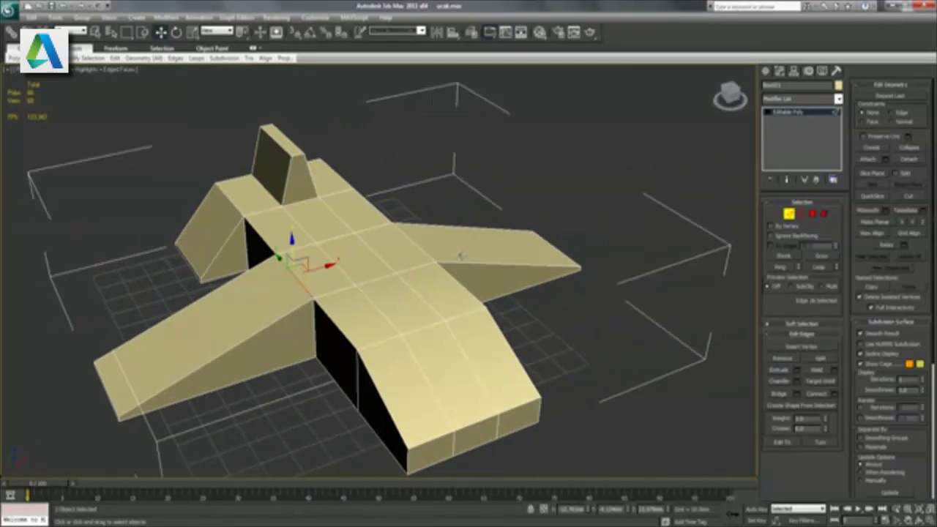
left_click(423, 251)
left_click_drag(414, 209, 414, 196)
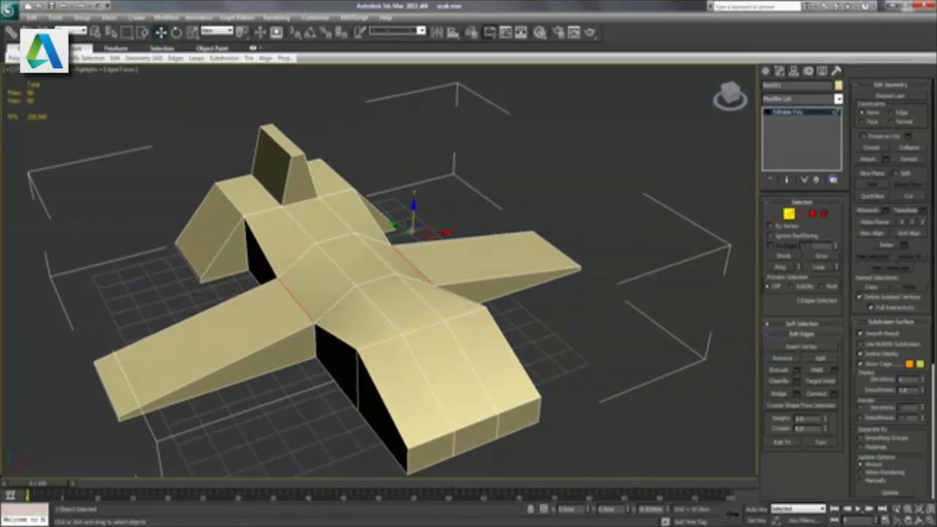
left_click_drag(414, 217, 468, 302)
middle_click_drag(468, 301, 491, 282, "alt")
- Lower two vertices on the fuselage ridge
key("1")
left_click(465, 249)
left_click(542, 226, "ctrl")
left_click_drag(505, 220, 501, 259)
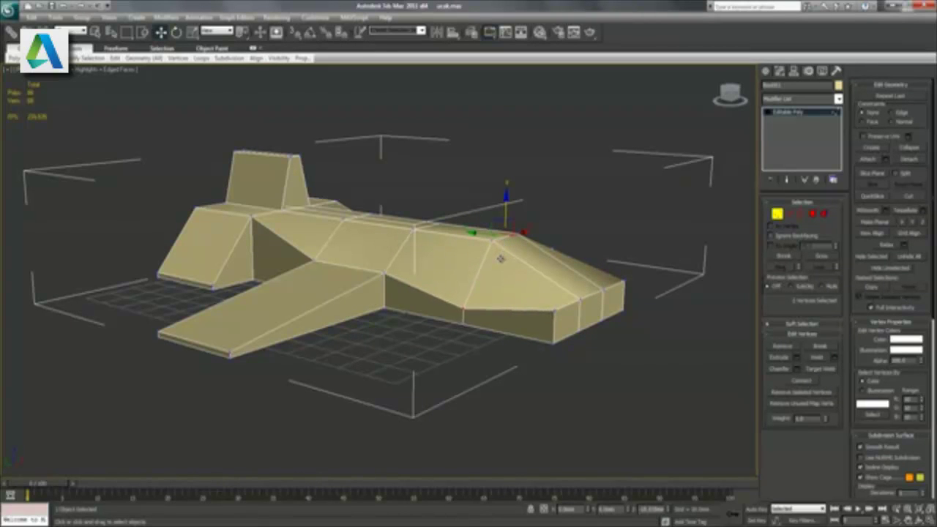
- Pull the top front vertices down for a steeper nose taper
left_click(565, 315, "ctrl")
left_click(555, 313)
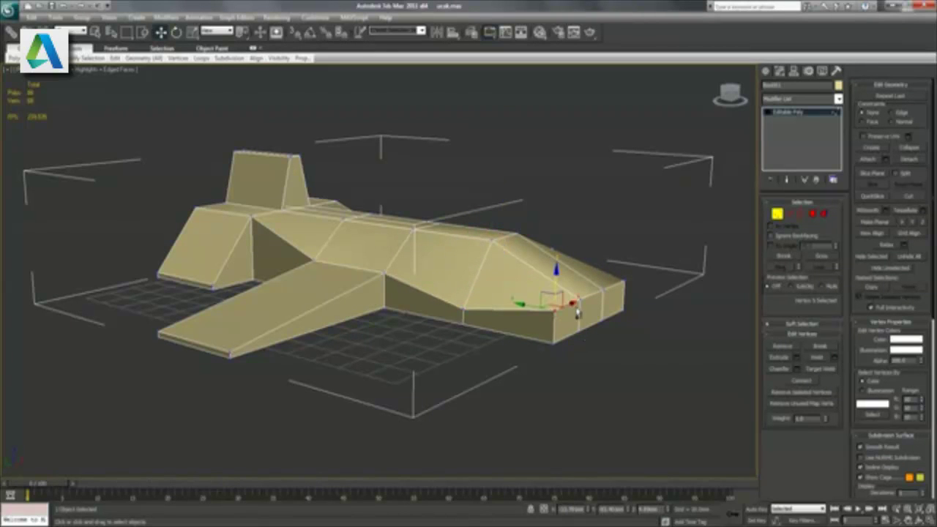
left_click(584, 296)
left_click(625, 281, "ctrl")
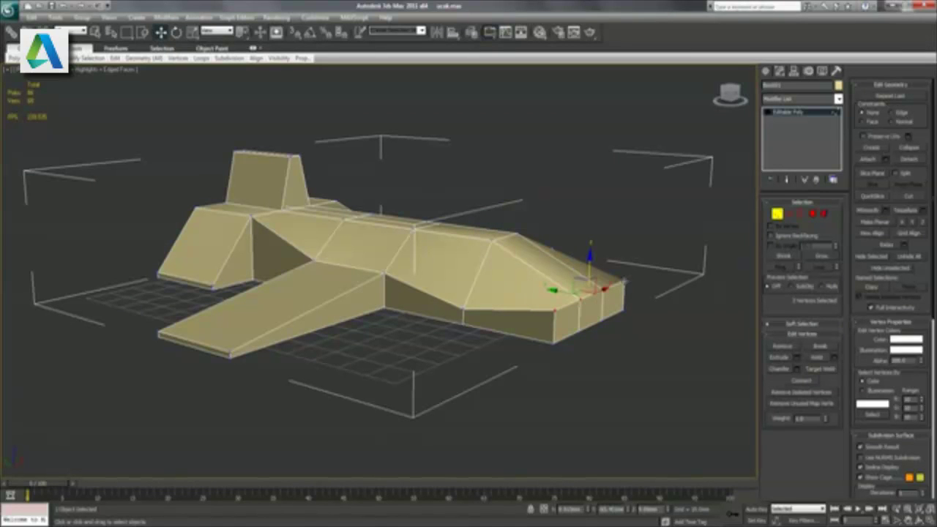
left_click(583, 305, "ctrl")
left_click(615, 296, "ctrl")
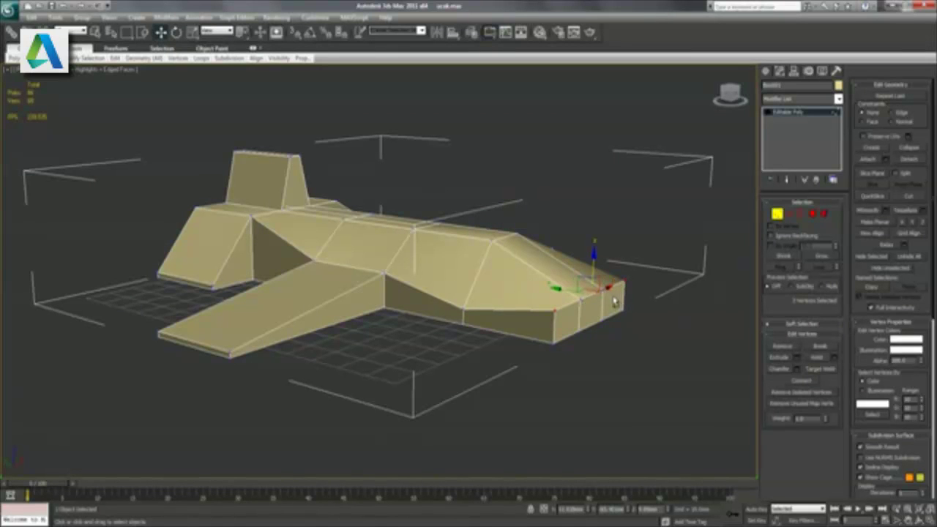
left_click_drag(594, 256, 593, 272)
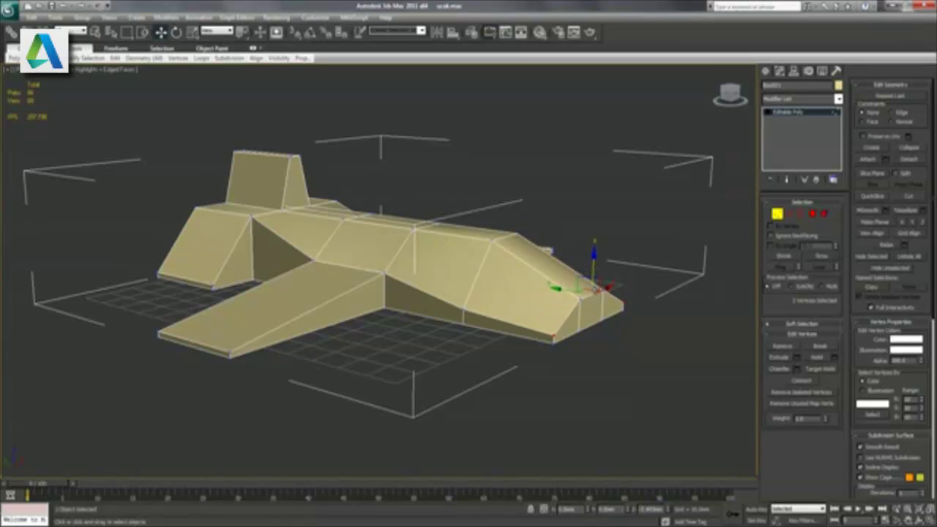
left_click_drag(594, 263, 683, 324)
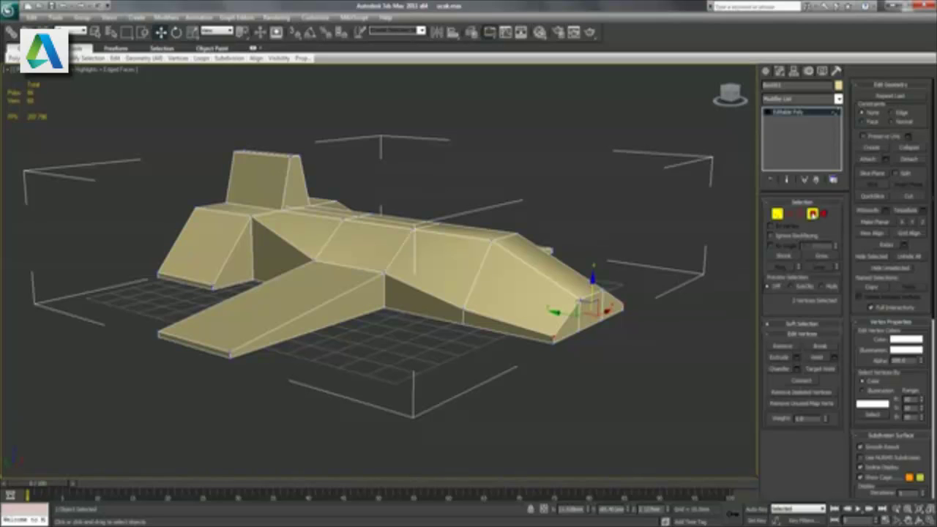
- Extrude the nose front face a short distance and scale its tip down
key("4")
left_click(595, 312)
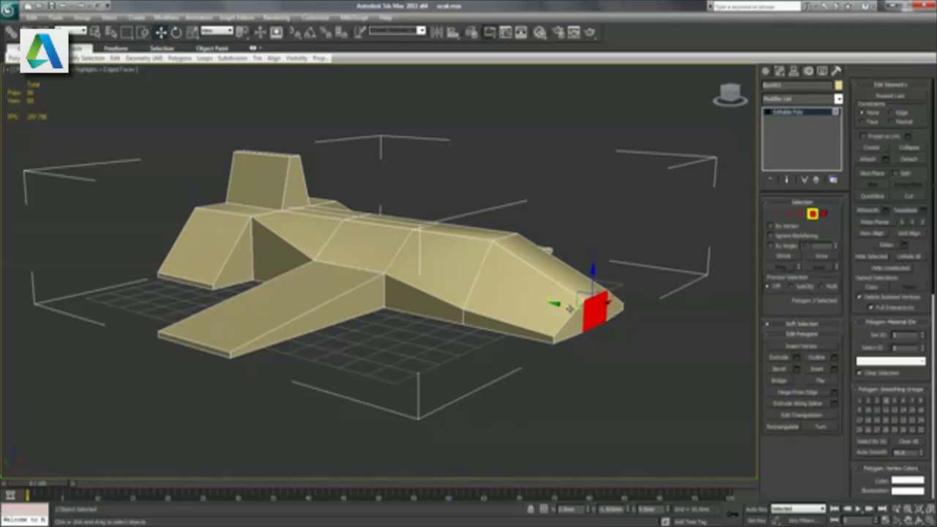
left_click(795, 358)
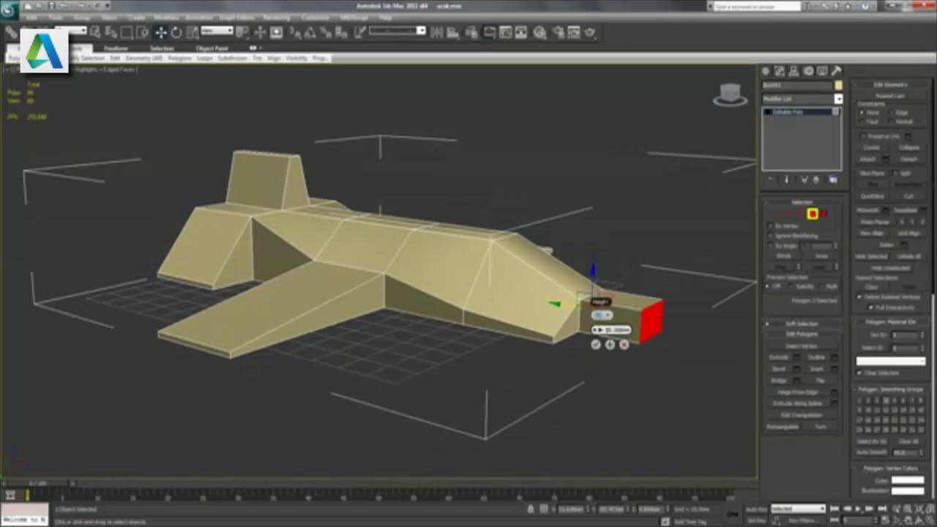
left_click_drag(595, 331, 594, 339)
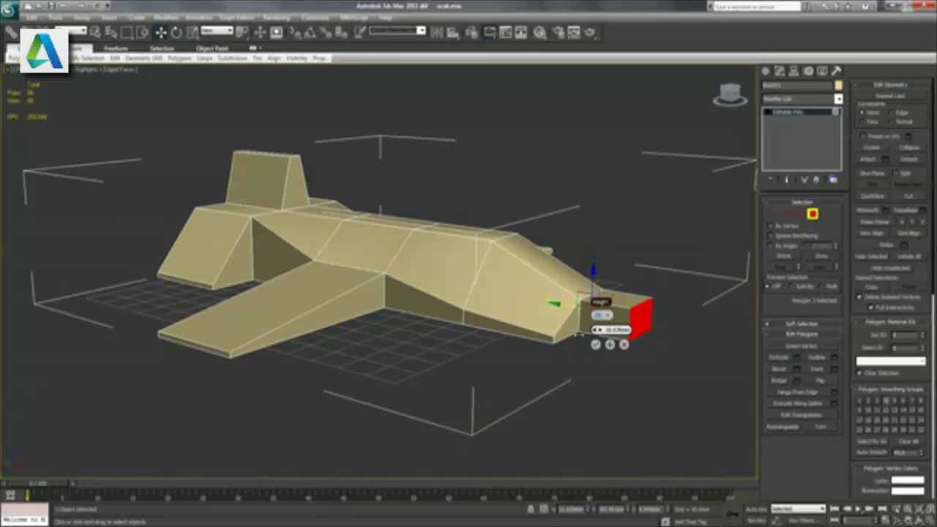
left_click(595, 344)
left_click(192, 31)
left_click_drag(638, 318, 637, 271)
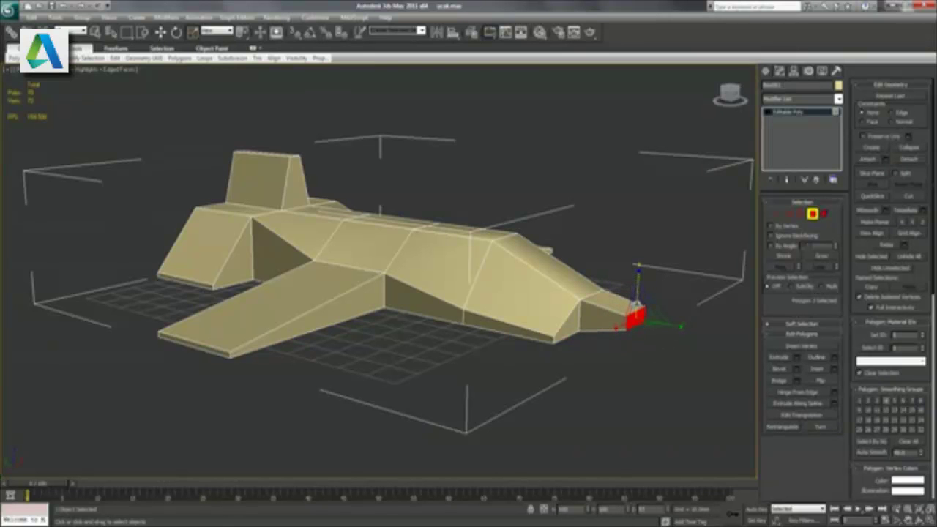
middle_click_drag(637, 293, 627, 318, "alt")
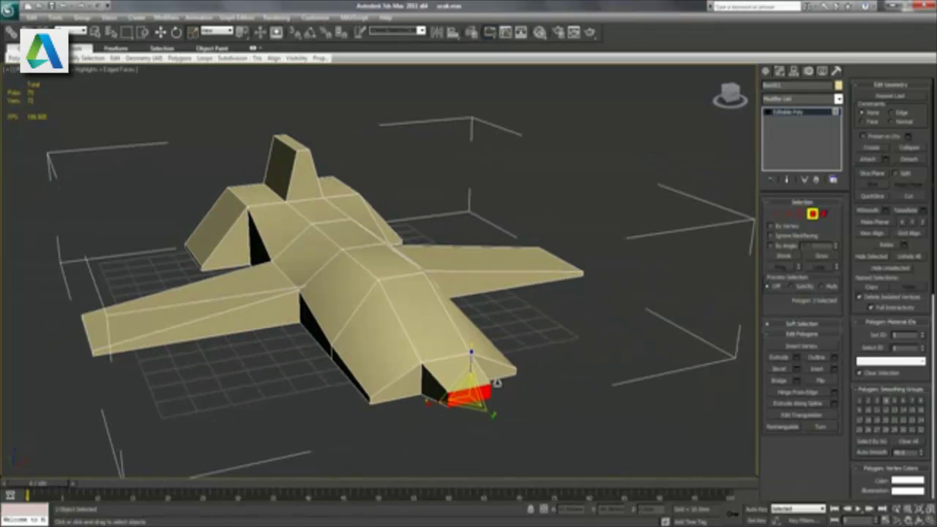
- Scale both nose side faces inward to narrow the nose
left_click(398, 388)
left_click(495, 370, "ctrl")
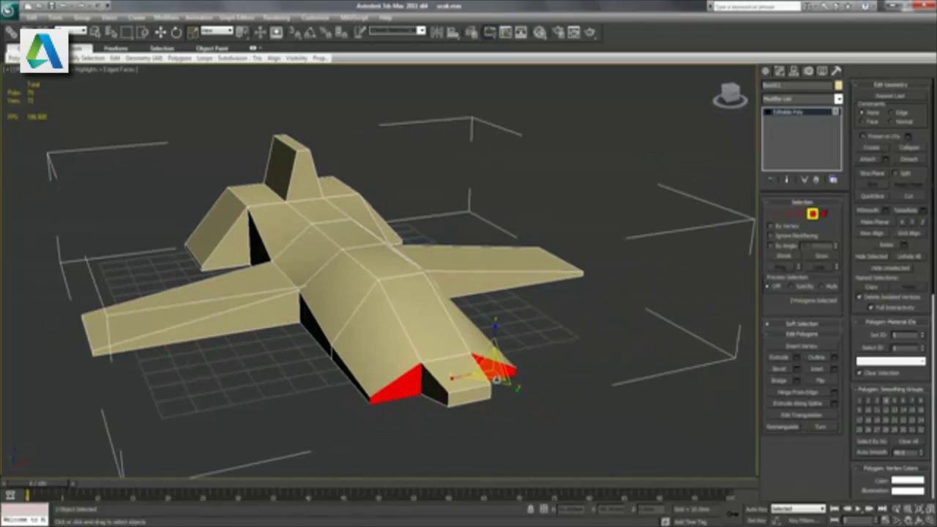
left_click_drag(453, 379, 497, 382)
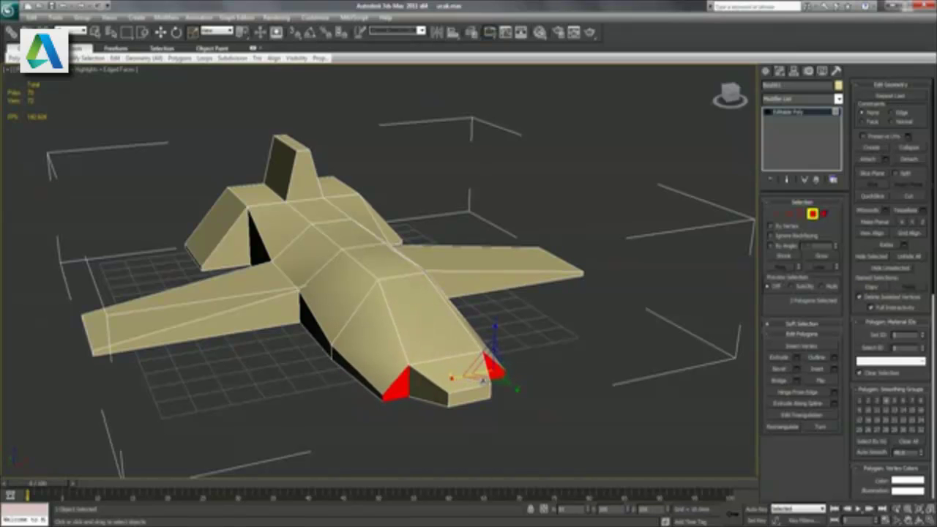
mouse_move(491, 398)
middle_mouse_down("alt")
mouse_move(488, 389)
mouse_move(508, 392)
middle_mouse_up("alt")
mouse_move(589, 344)
middle_mouse_down("alt")
mouse_move(487, 272)
mouse_move(506, 278)
middle_mouse_up("alt")
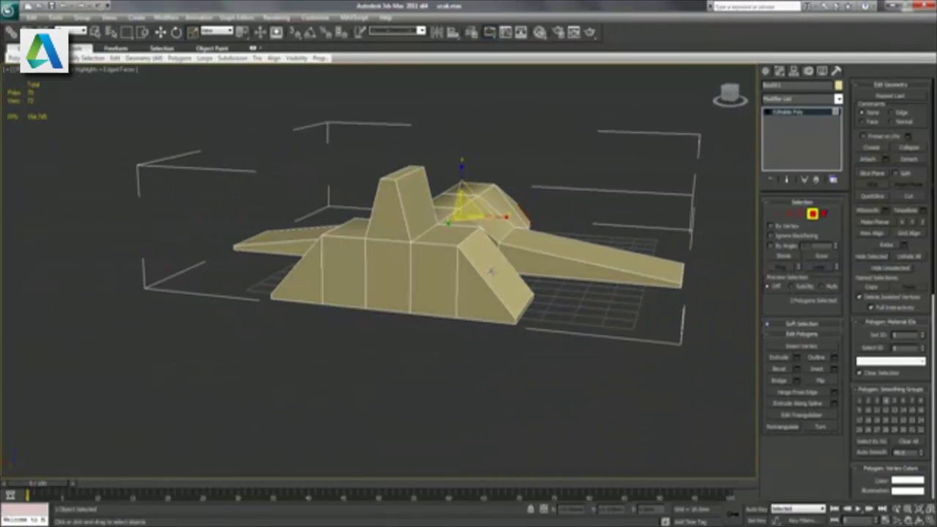
- Inset the small side face on the front of the body
left_click(388, 279)
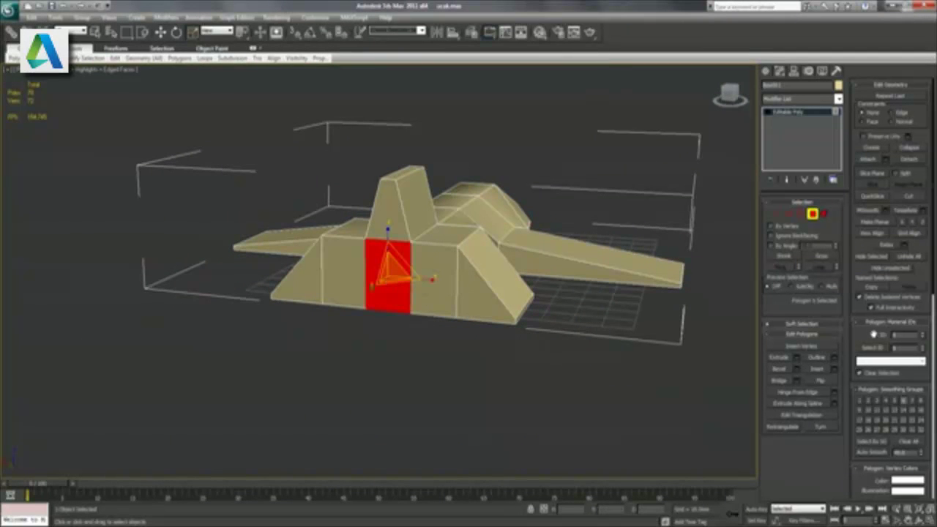
left_click(834, 373)
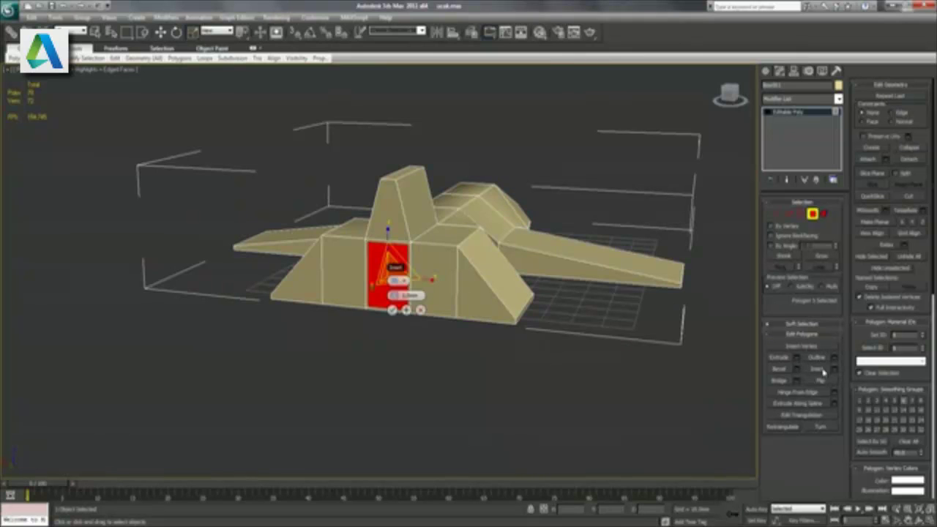
left_click_drag(395, 281, 399, 277)
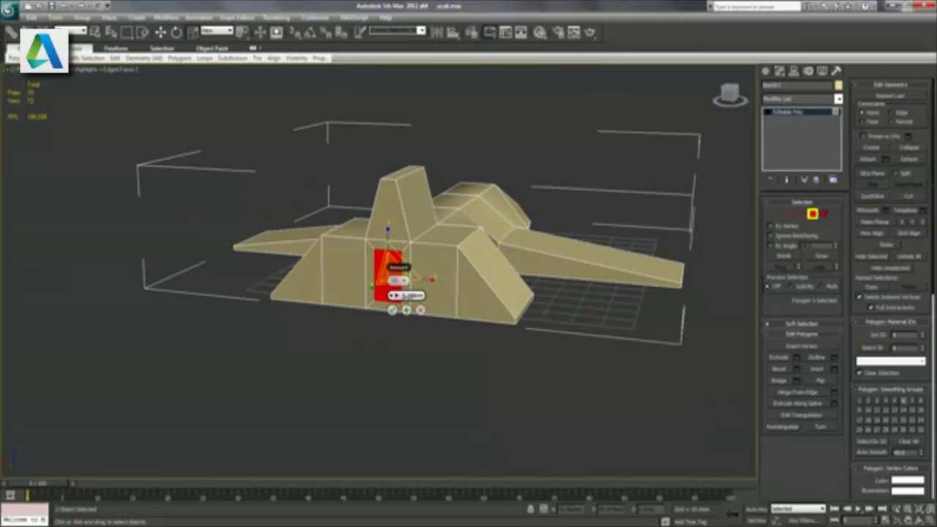
left_click(393, 310)
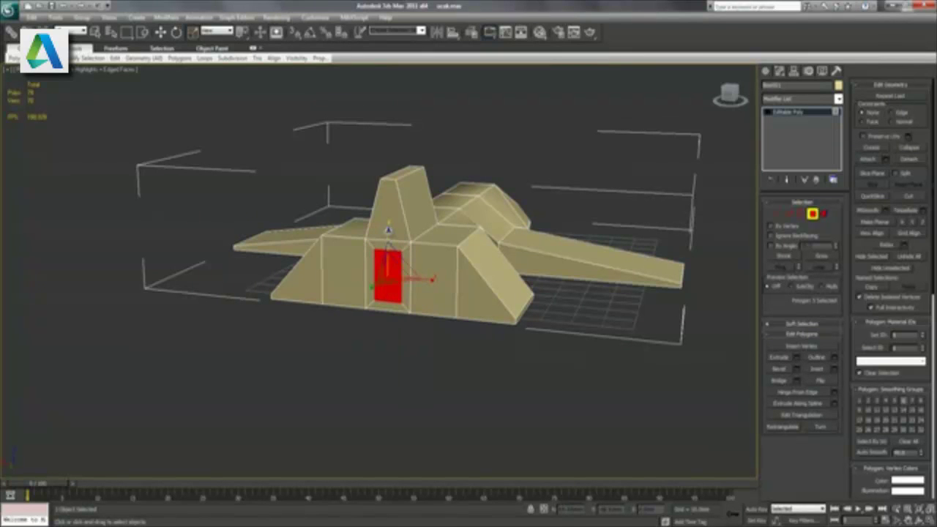
- Shrink the inset face into a smaller square and extrude it outward into a block
left_click_drag(394, 285, 394, 271)
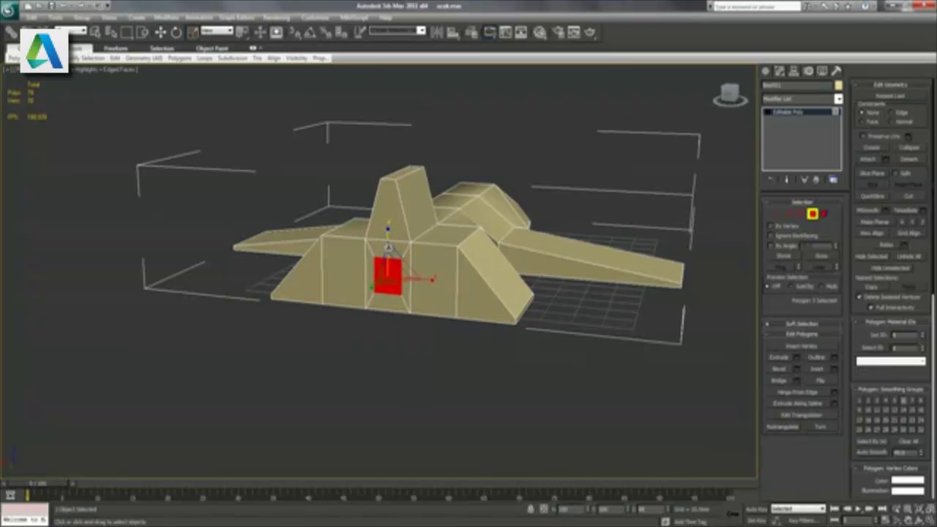
left_click(798, 359)
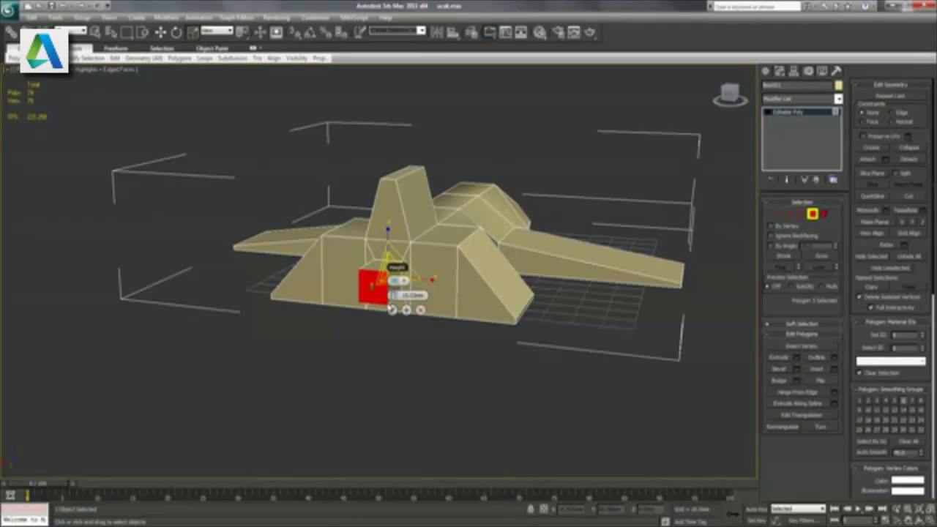
left_click(392, 310)
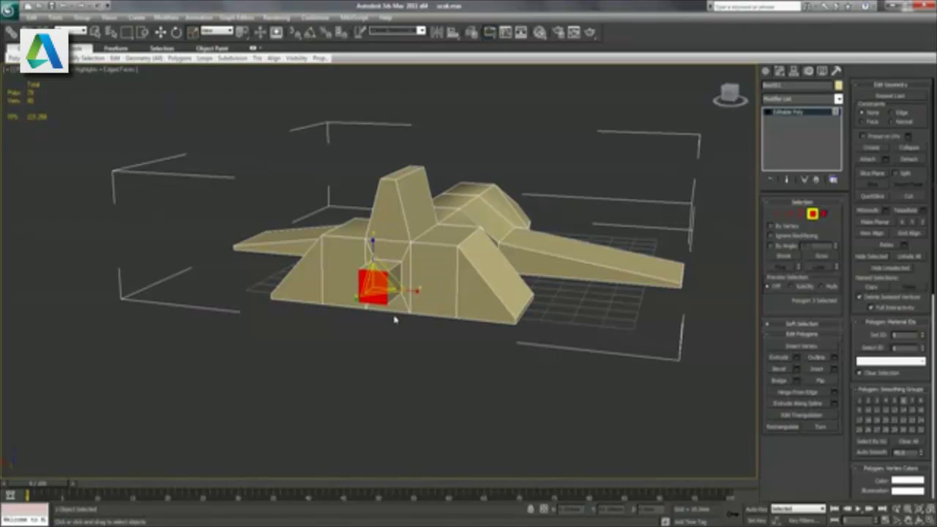
left_click(803, 99)
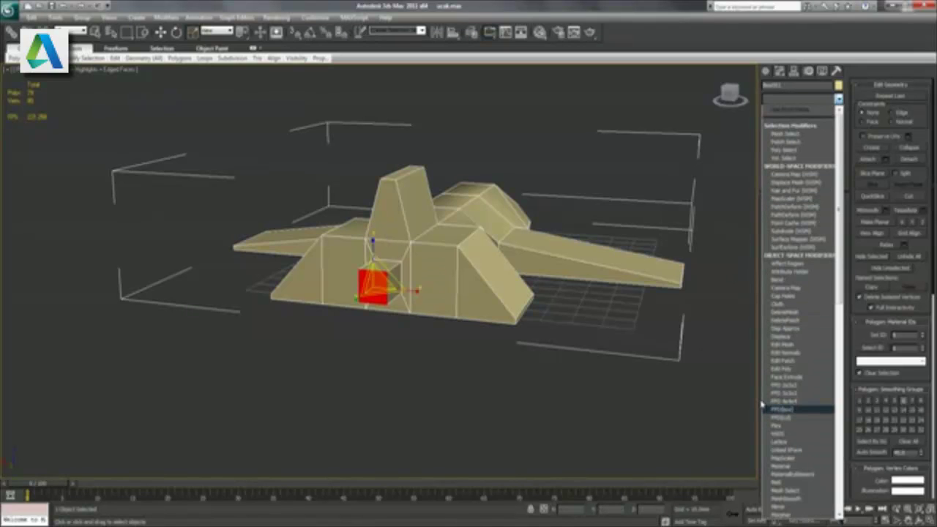
- Add TurboSmooth with raised iterations to Box01, then drop back to its Editable Poly level
scroll(761, 404, "down", 10)
scroll(787, 399, "down", 5)
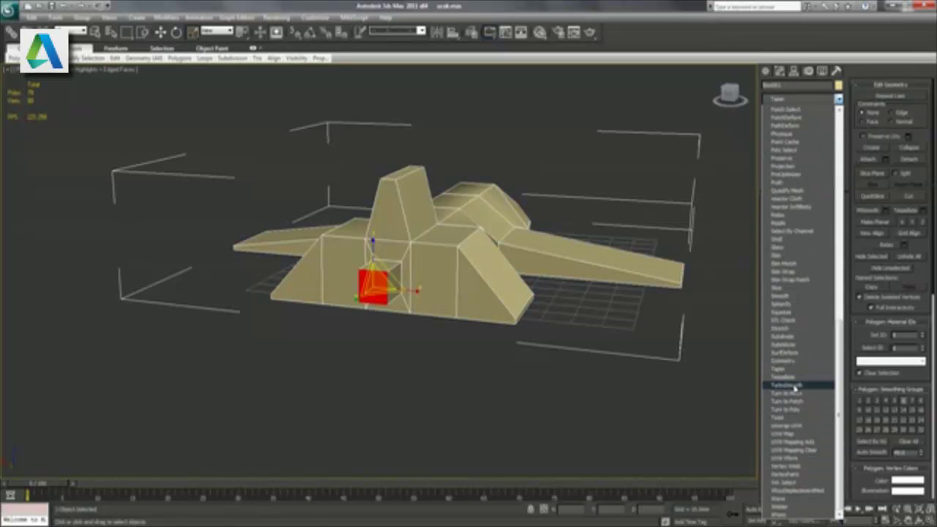
left_click(796, 386)
left_click(836, 217)
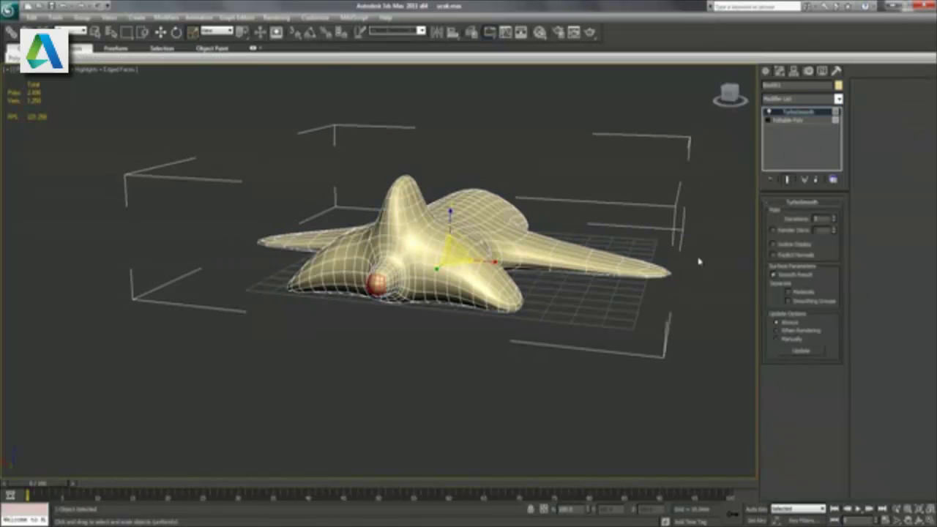
mouse_move(622, 250)
middle_mouse_down("alt")
mouse_move(569, 266)
mouse_move(467, 251)
mouse_move(515, 250)
middle_mouse_up("alt")
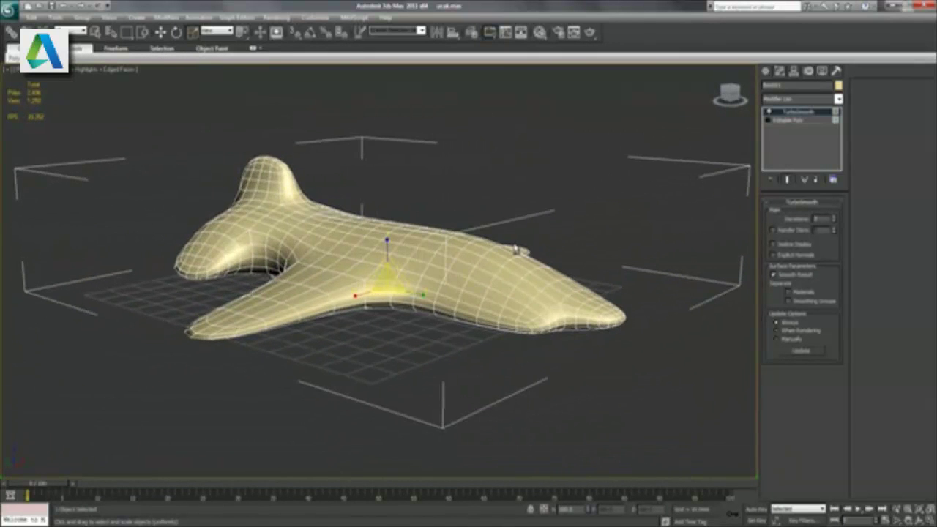
key("w")
left_click(793, 119)
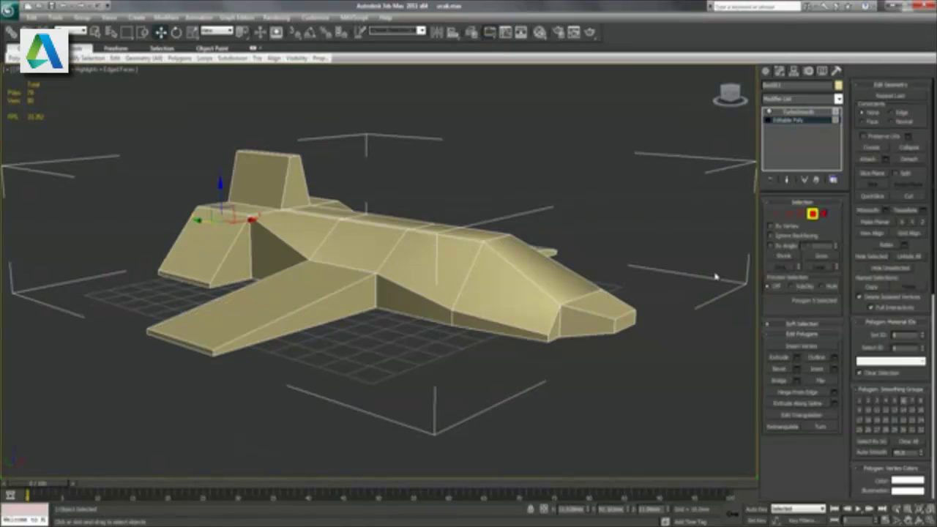
- Ring a left-wing edge and connect three pinched edge loops across the wing
left_click(789, 213)
left_click(293, 317)
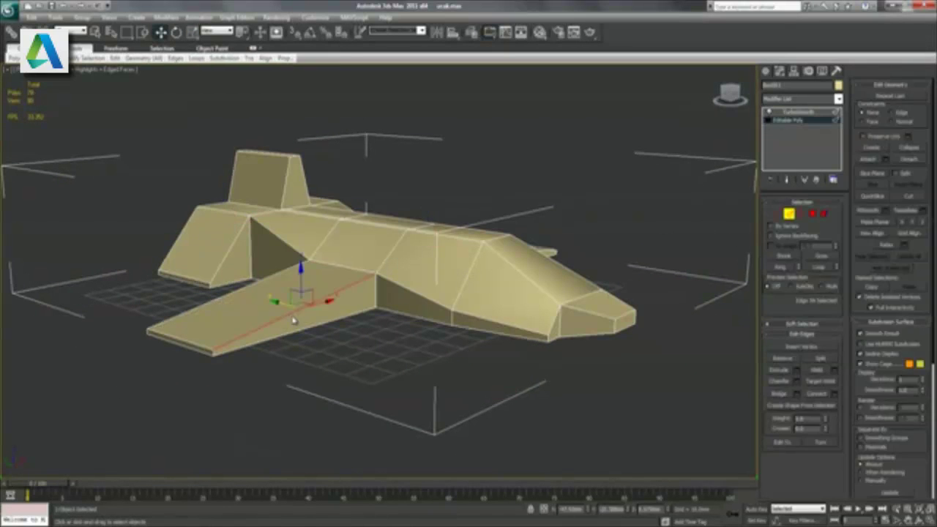
left_click(782, 268)
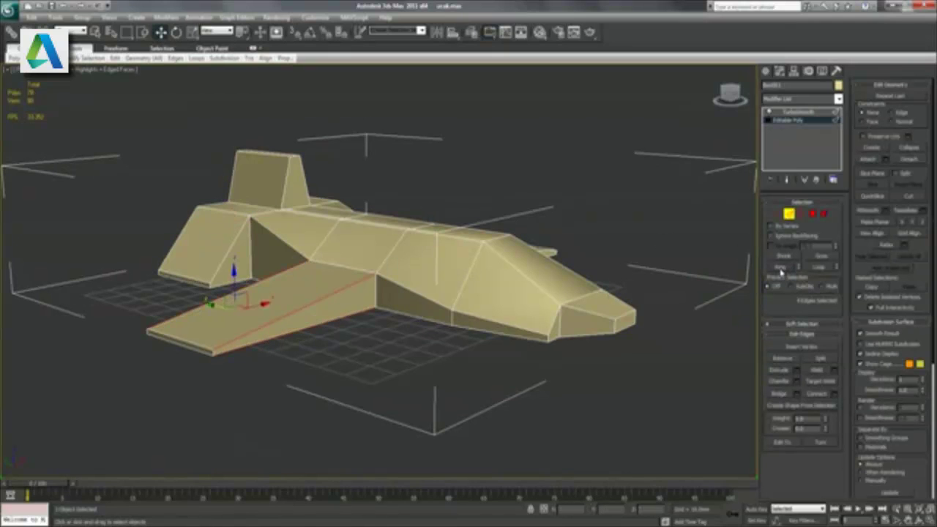
left_click(833, 395)
left_click_drag(244, 316, 249, 316)
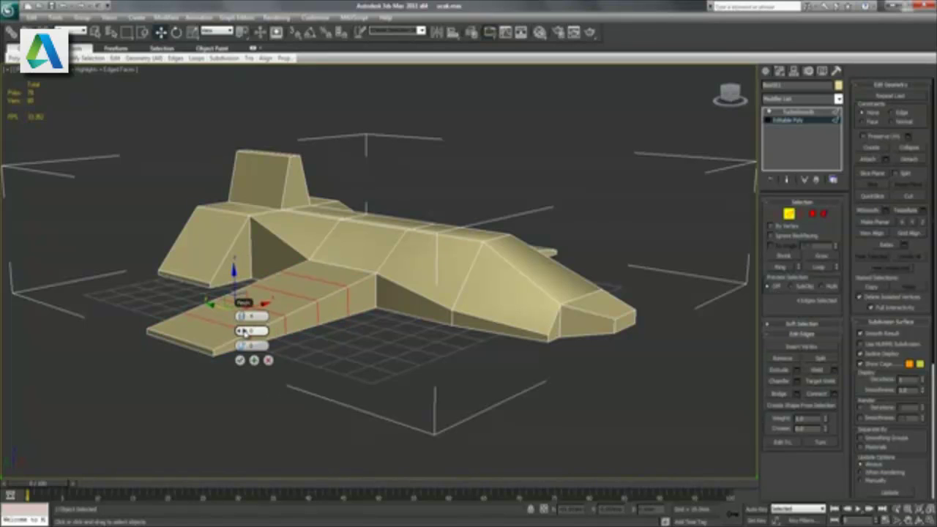
left_click_drag(252, 331, 323, 329)
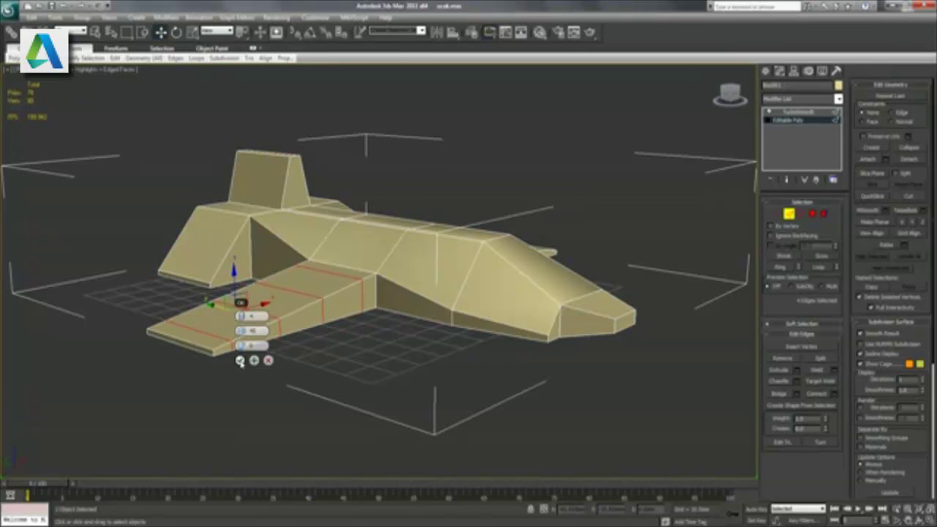
left_click(240, 361)
- Add the same three connecting loops across the right wing and check the smoothed result
middle_click_drag(440, 353, 377, 370, "alt")
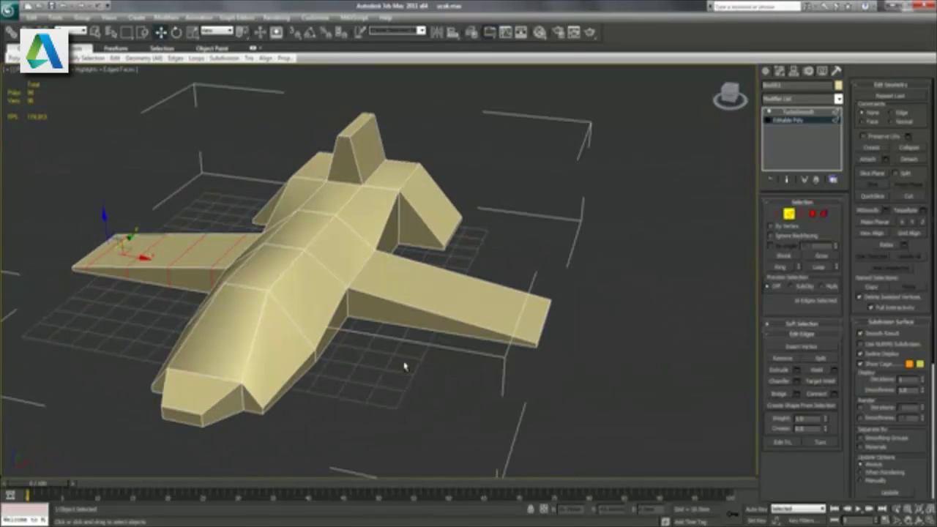
left_click(451, 320)
left_click(782, 267)
left_click(835, 398)
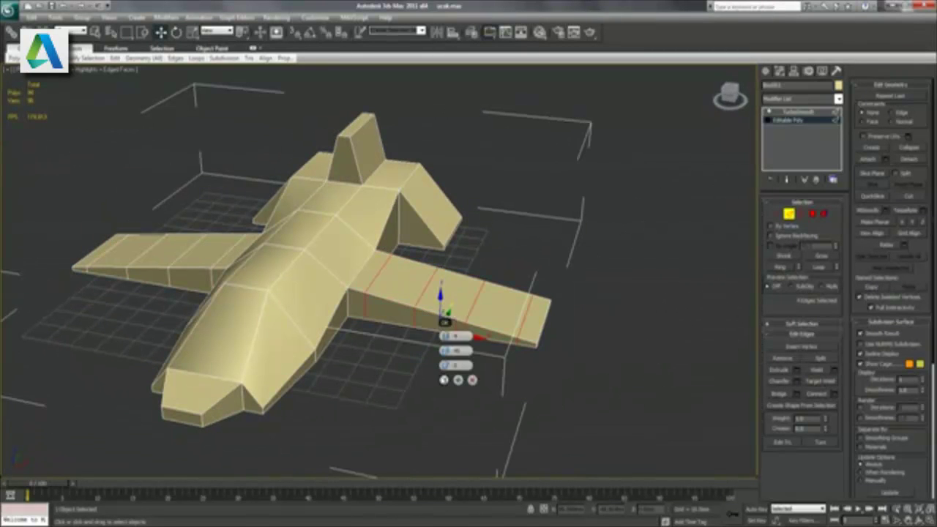
left_click(443, 381)
left_click(798, 112)
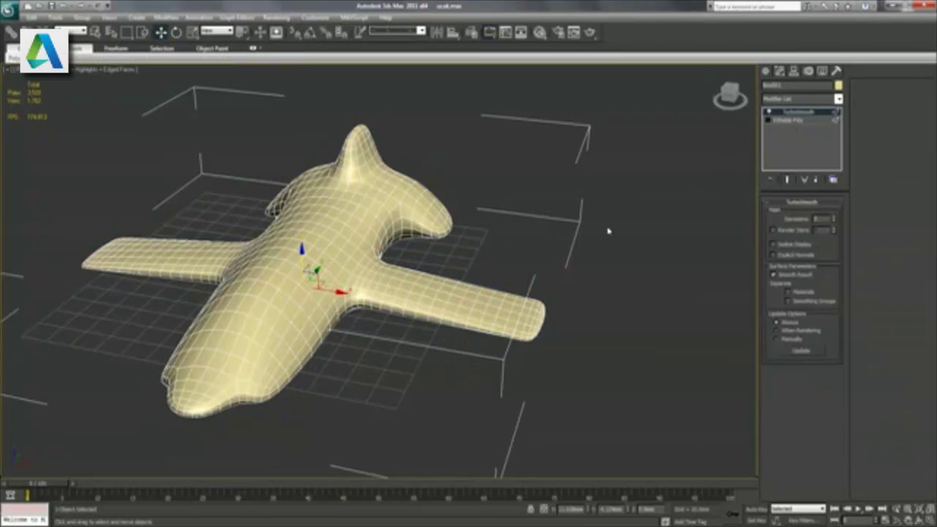
middle_click_drag(442, 297, 526, 289, "alt")
left_click(791, 119)
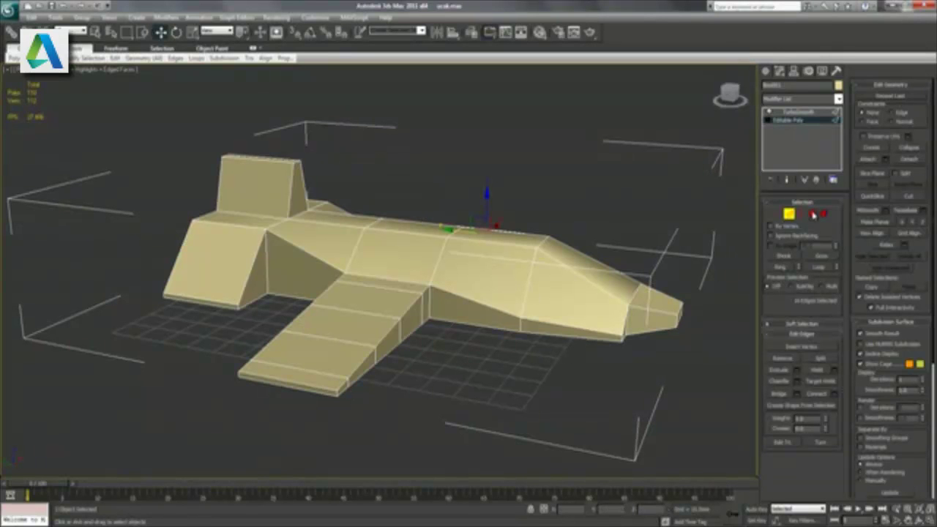
- Scale down both wing-tip end faces so the wings taper, checking them under TurboSmooth
left_click(813, 213)
left_click(315, 388)
middle_click_drag(498, 355, 409, 371, "alt")
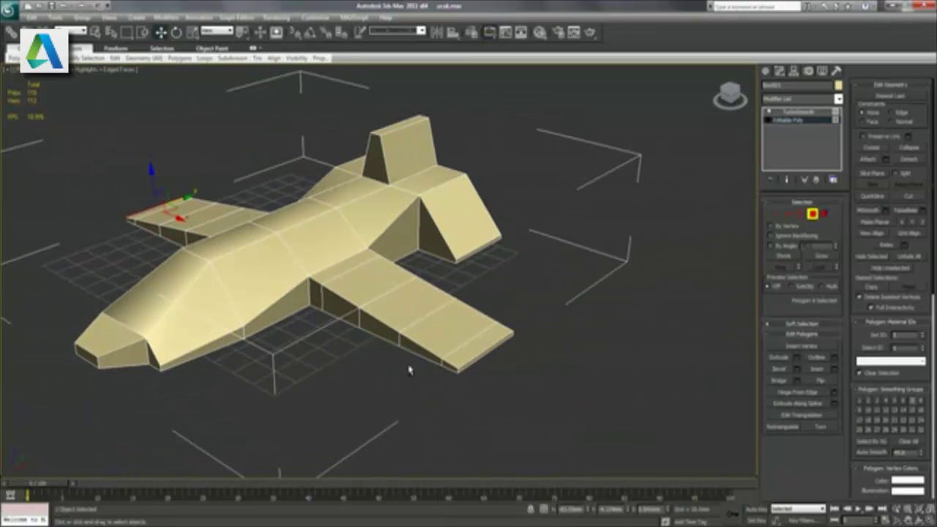
left_click(472, 364)
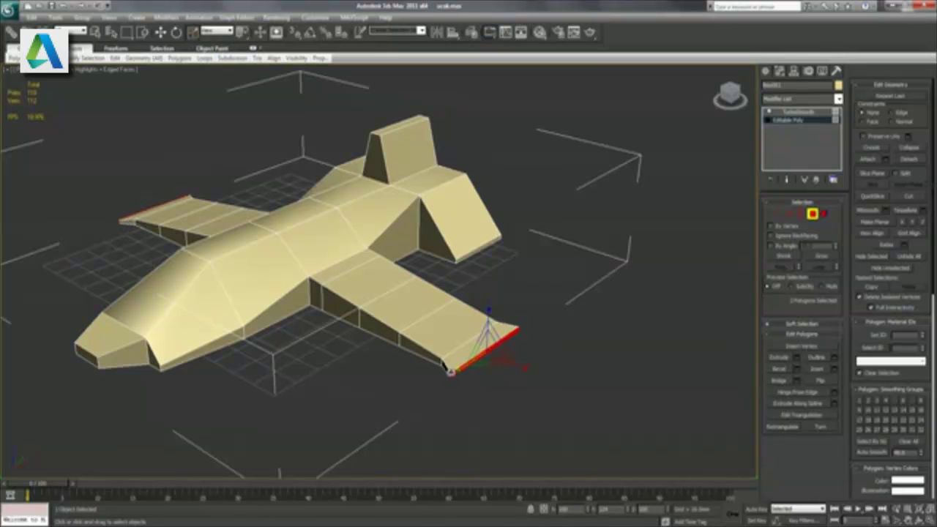
left_click_drag(462, 367, 481, 363)
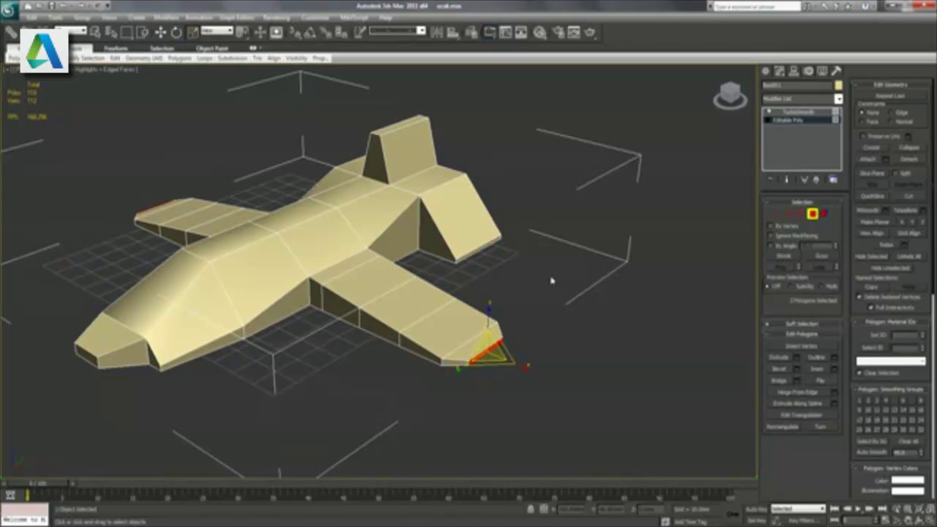
left_click(796, 112)
mouse_move(597, 273)
middle_mouse_down("alt")
mouse_move(535, 338)
mouse_move(563, 351)
middle_mouse_up("alt")
left_click(798, 120)
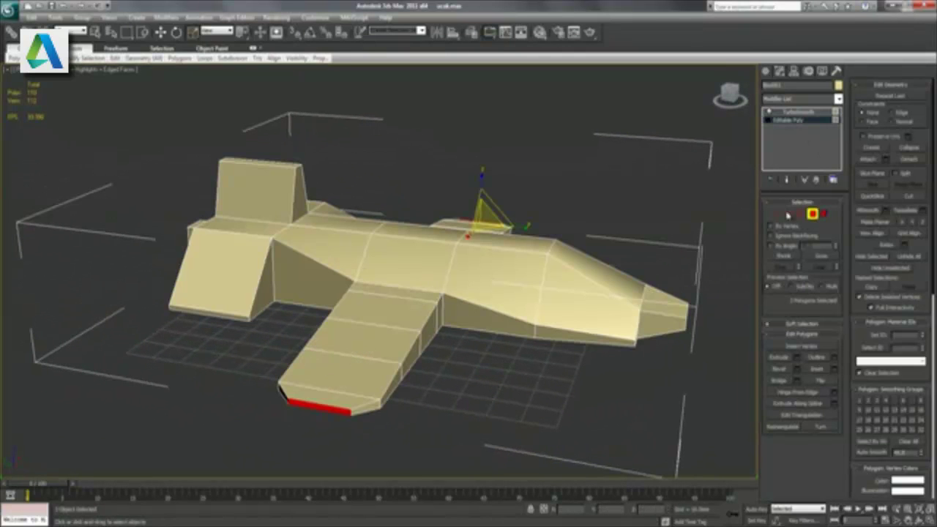
left_click(789, 214)
- Ring an edge on one rear side block and connect two new edges across it
left_click(257, 295)
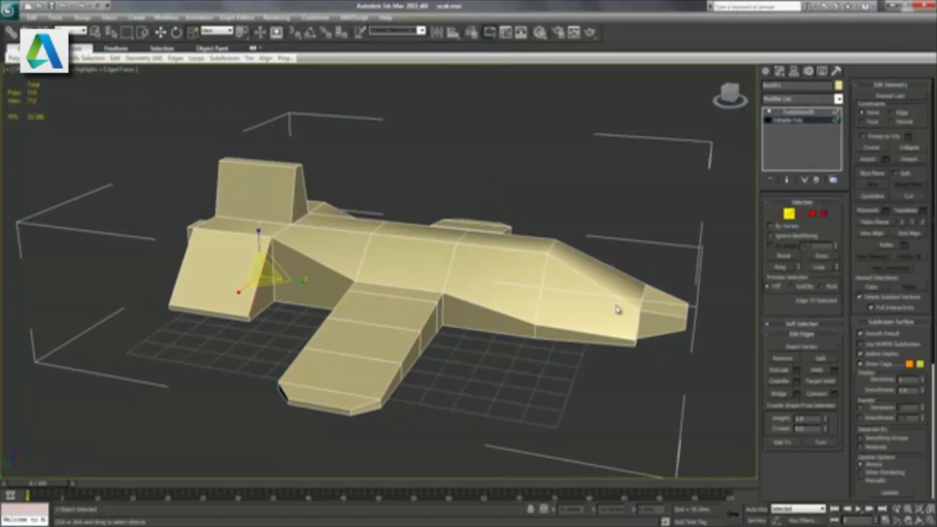
left_click(781, 268)
left_click(835, 396)
left_click_drag(267, 281, 269, 279)
left_click(265, 325)
- Connect two edges across the opposite rear block and review the smoothed plane
mouse_move(402, 284)
middle_mouse_down("alt")
mouse_move(300, 293)
mouse_move(415, 279)
middle_mouse_up("alt")
left_click(442, 238)
left_click(786, 269)
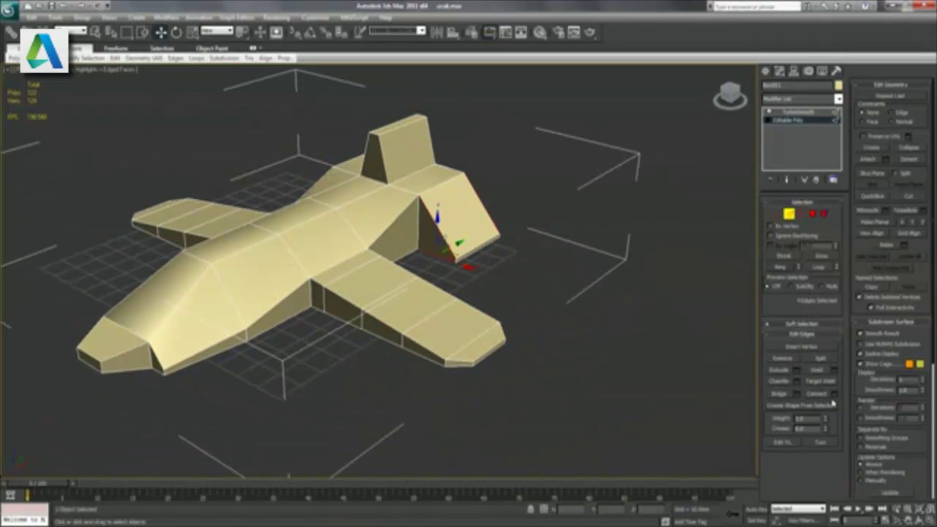
left_click(835, 400)
left_click(446, 308)
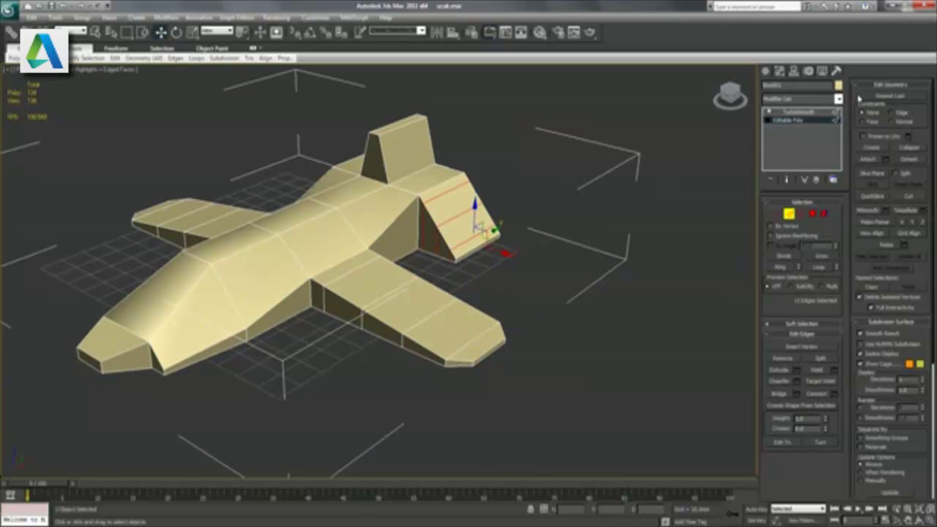
left_click(806, 112)
mouse_move(548, 277)
middle_mouse_down("alt")
mouse_move(633, 260)
mouse_move(617, 264)
mouse_move(644, 226)
middle_mouse_up("alt")
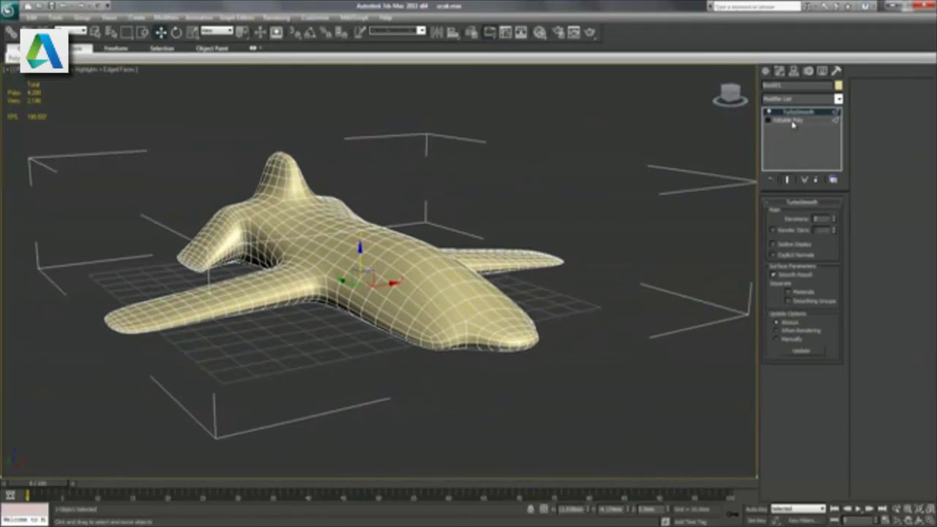
left_click(793, 121)
mouse_move(455, 283)
middle_mouse_down("alt")
mouse_move(511, 304)
mouse_move(509, 315)
mouse_move(506, 283)
mouse_move(519, 254)
middle_mouse_up("alt")
- Inset the two faces under the wings and begin extruding them downward into pods
middle_click_drag(560, 226, 532, 311, "alt")
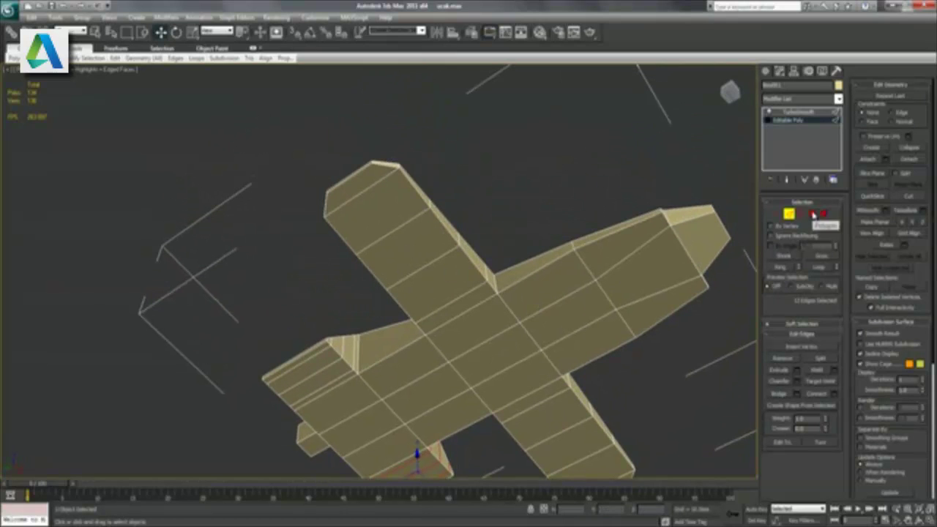
left_click(812, 213)
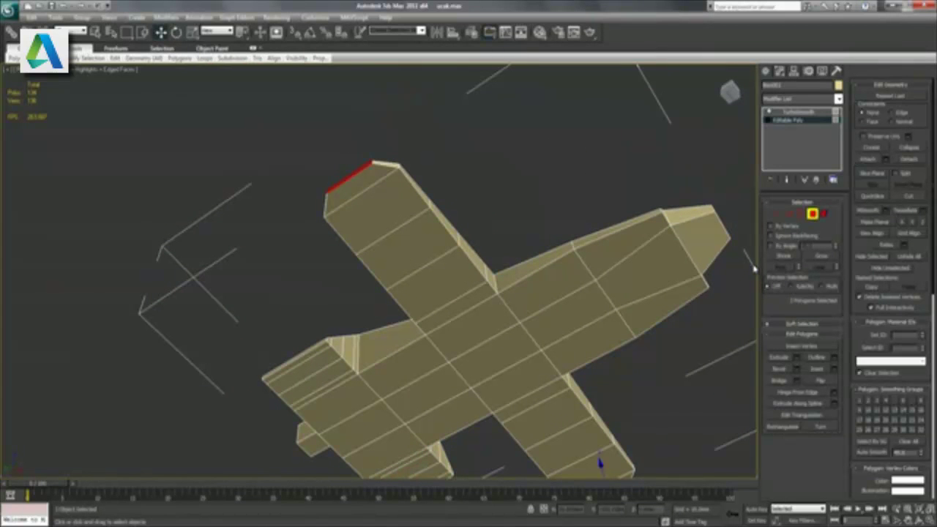
left_click(414, 262)
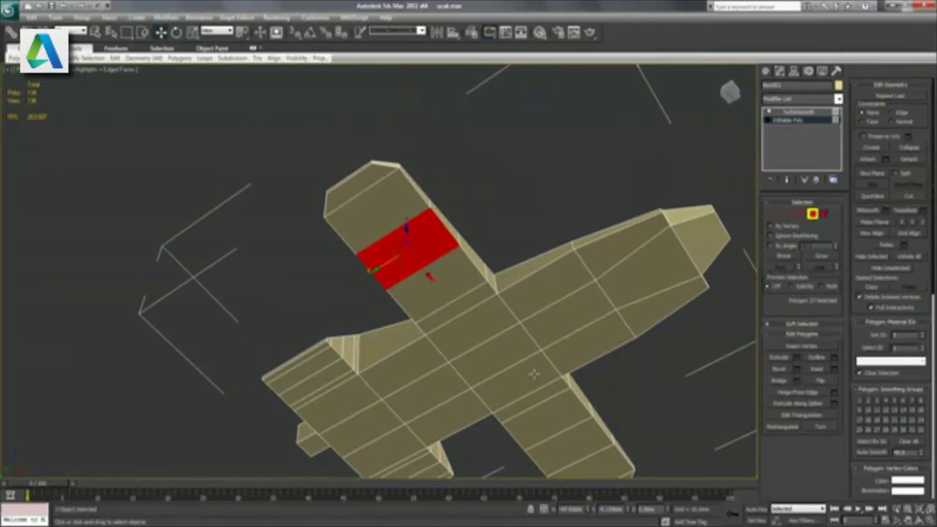
left_click(578, 443, "ctrl")
middle_click_drag(514, 345, 503, 346, "alt")
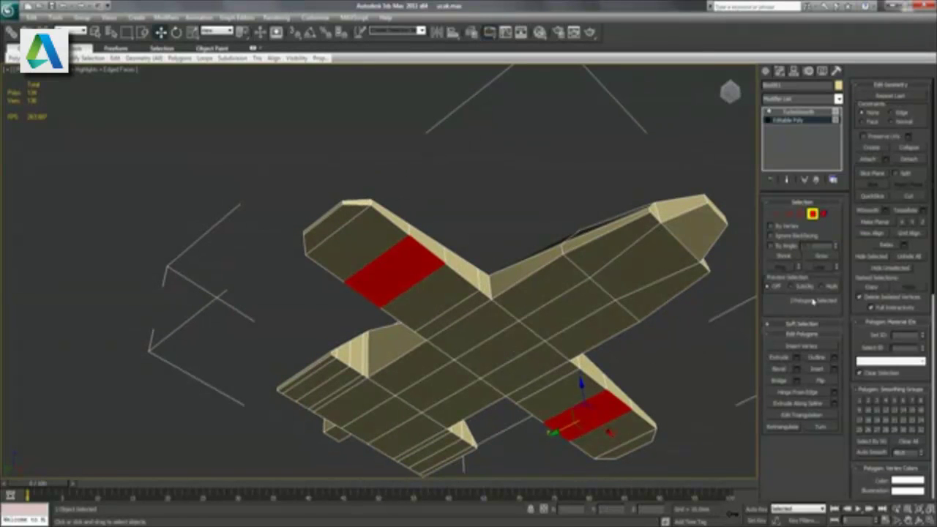
left_click(835, 369)
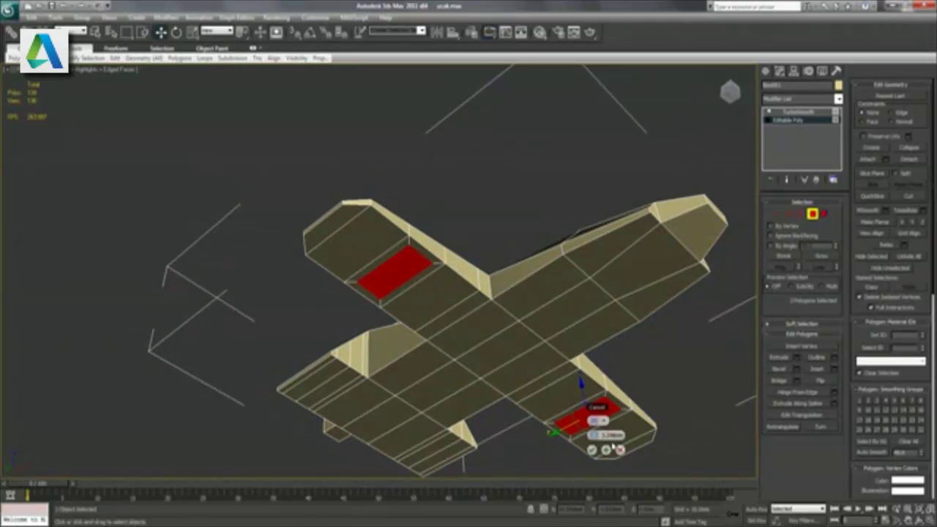
left_click_drag(596, 437, 591, 435)
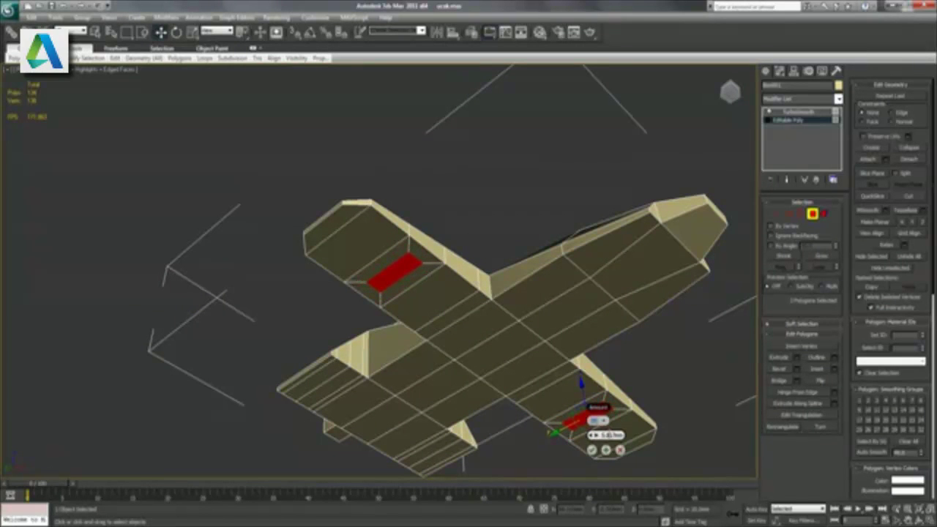
left_click(592, 450)
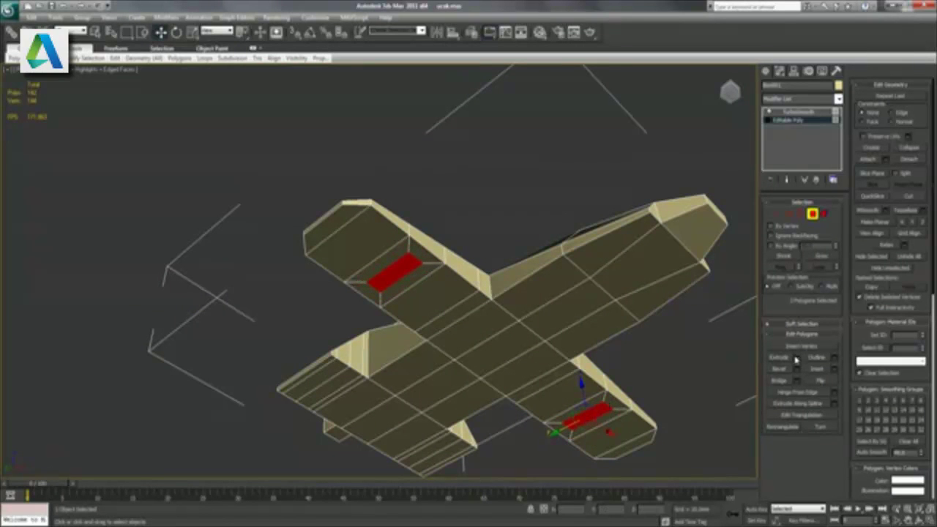
left_click(797, 359)
middle_click_drag(469, 315, 517, 324, "alt")
- Confirm the downward pod extrusion and add an edge loop around the pod with Ring and Connect
left_click(605, 370)
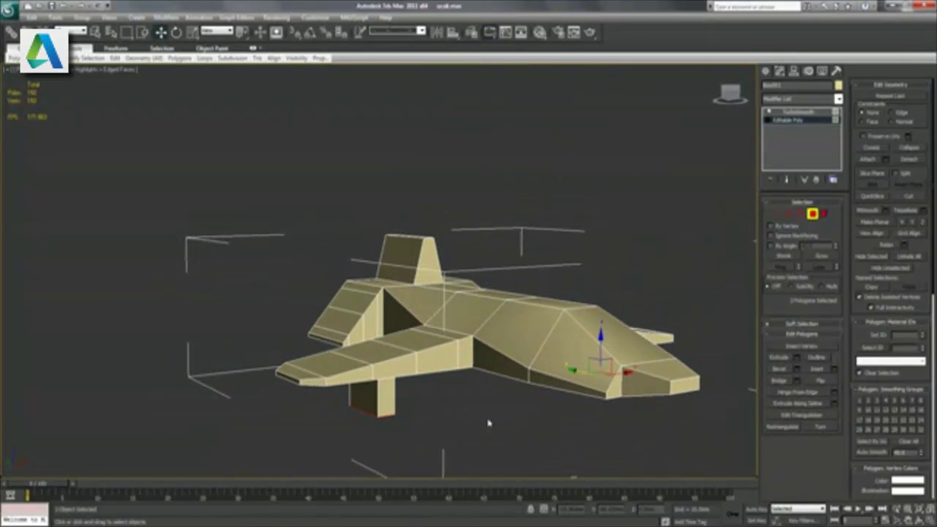
left_click(788, 213)
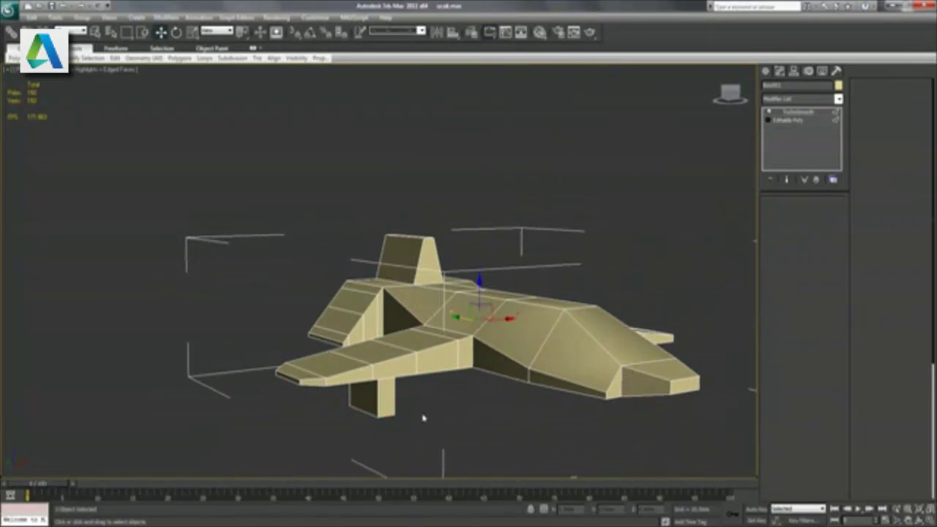
left_click(379, 401)
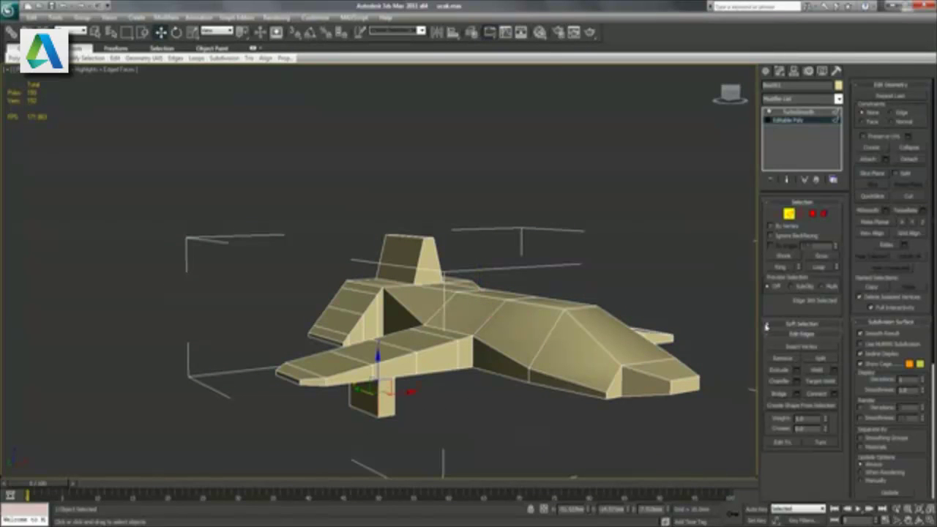
left_click(781, 268)
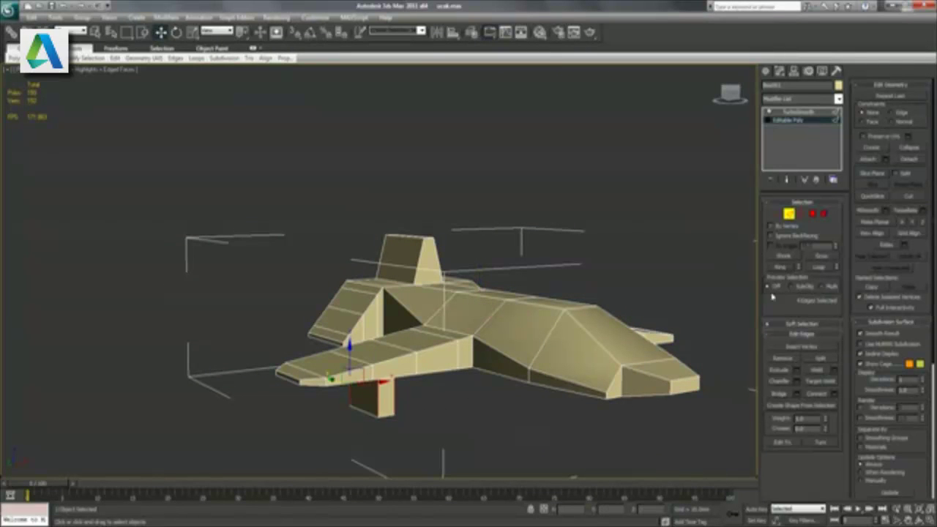
left_click(835, 396)
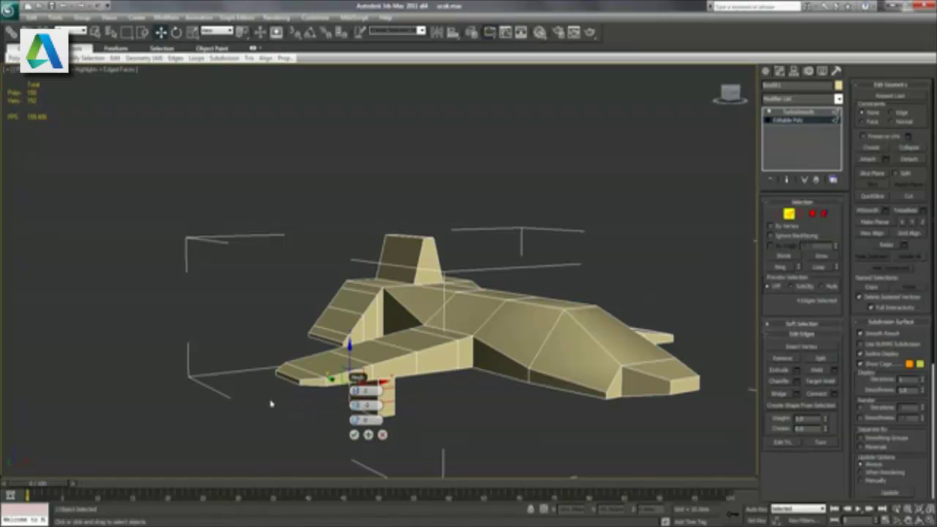
left_click(353, 434)
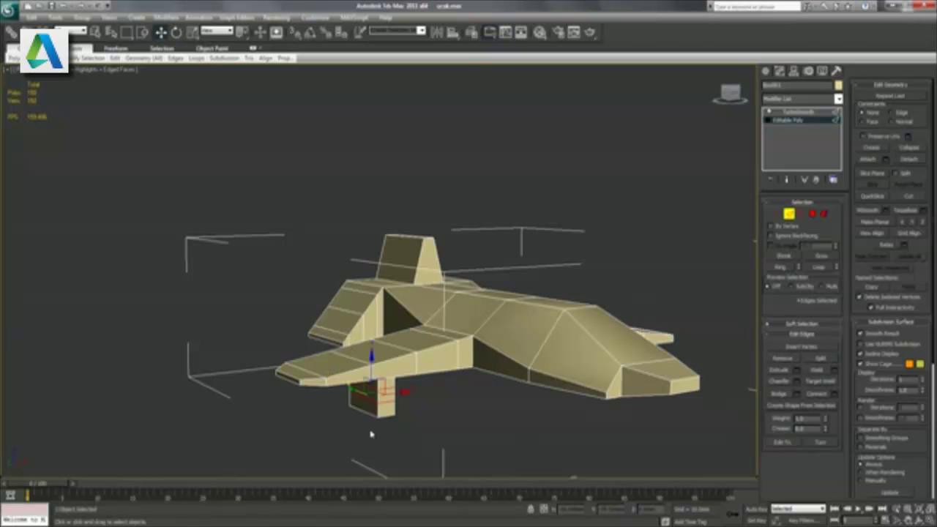
- Extrude the pod's lower face about 28 mm forward into a long box
left_click(812, 213)
left_click(386, 396)
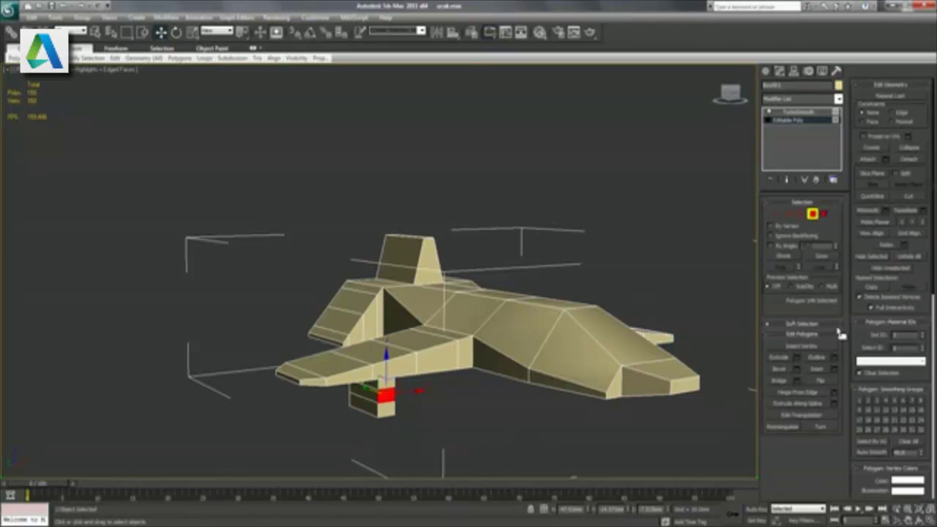
left_click(800, 362)
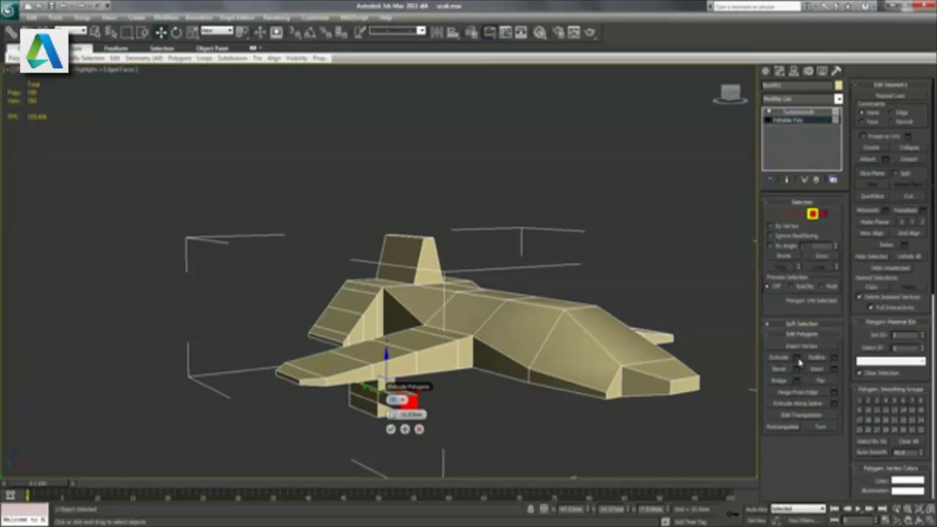
middle_click_drag(424, 399, 469, 398, "alt")
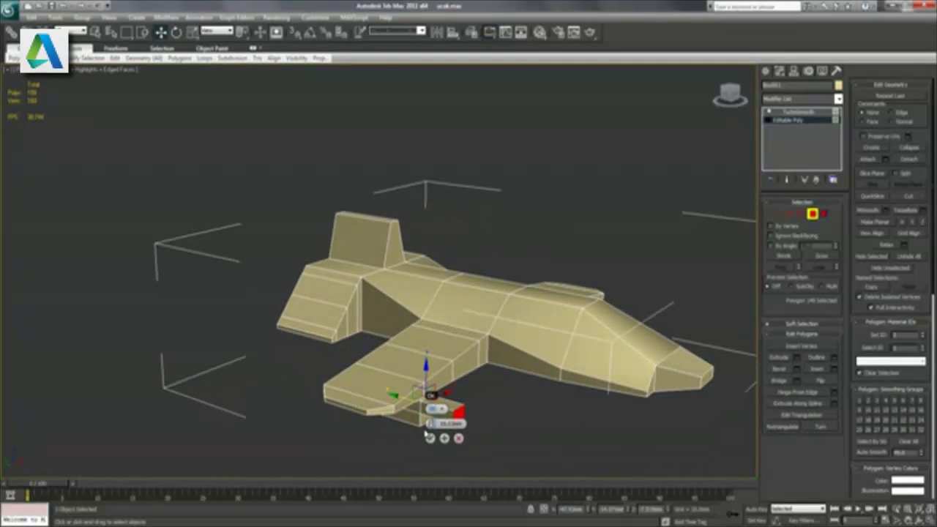
left_click_drag(432, 423, 501, 427)
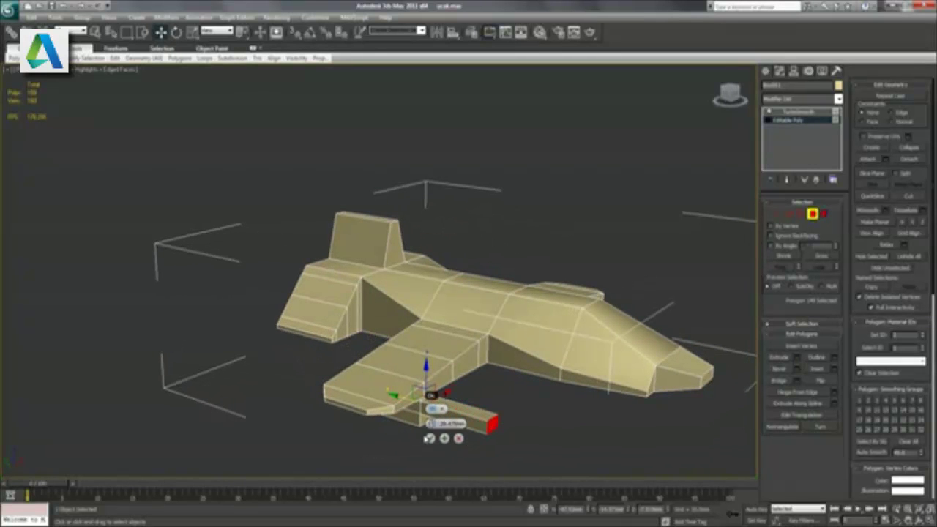
left_click(430, 438)
- Inspect the smoothed underside, then connect an edge loop around the other wing's pod
left_click(796, 111)
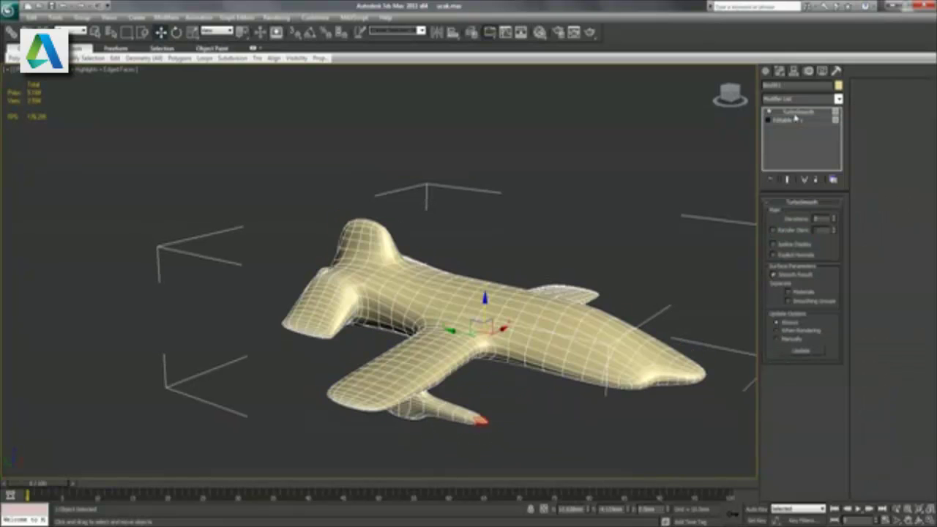
mouse_move(649, 226)
middle_mouse_down("alt")
mouse_move(602, 243)
mouse_move(568, 231)
middle_mouse_up("alt")
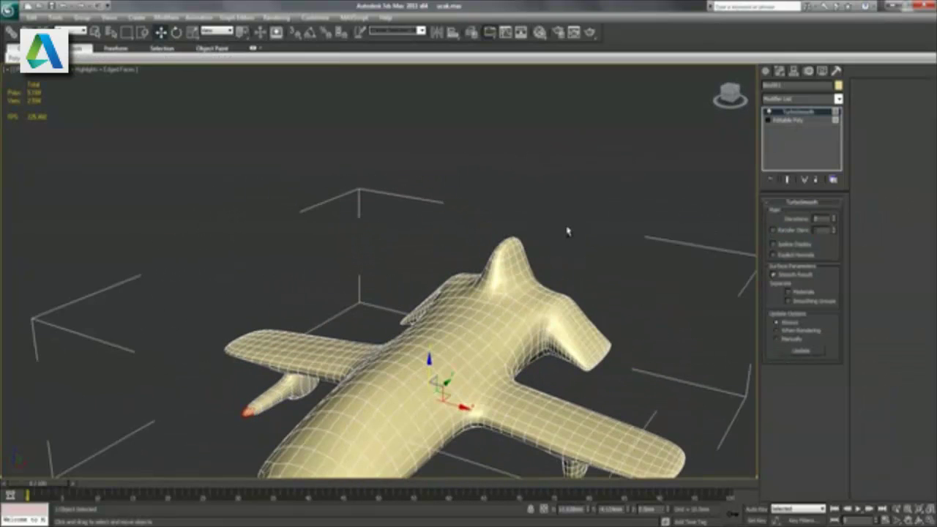
mouse_move(592, 302)
middle_mouse_down("alt")
mouse_move(559, 184)
mouse_move(548, 303)
mouse_move(569, 284)
mouse_move(579, 241)
middle_mouse_up("alt")
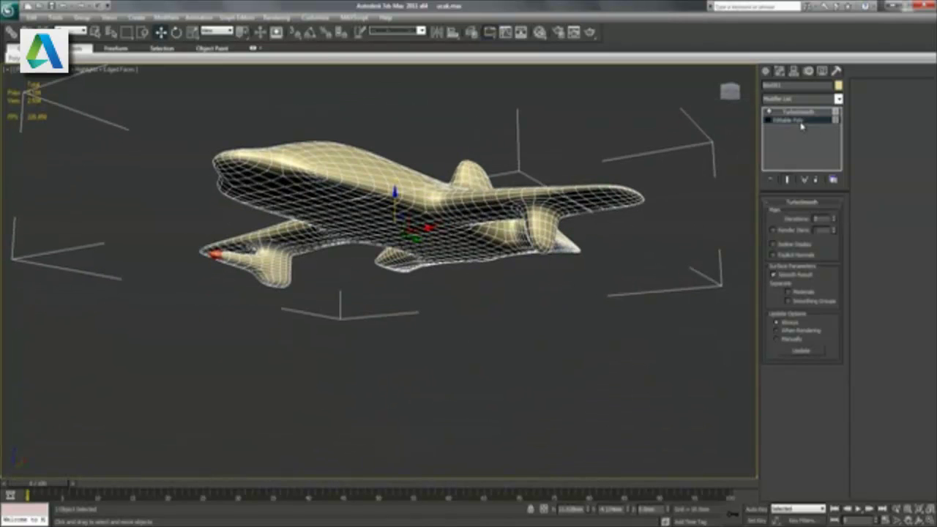
left_click(798, 120)
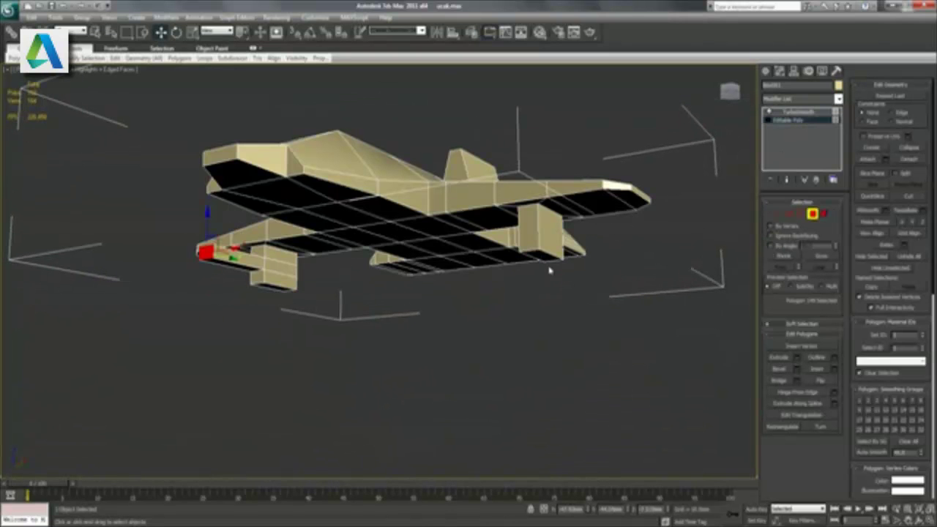
left_click(789, 213)
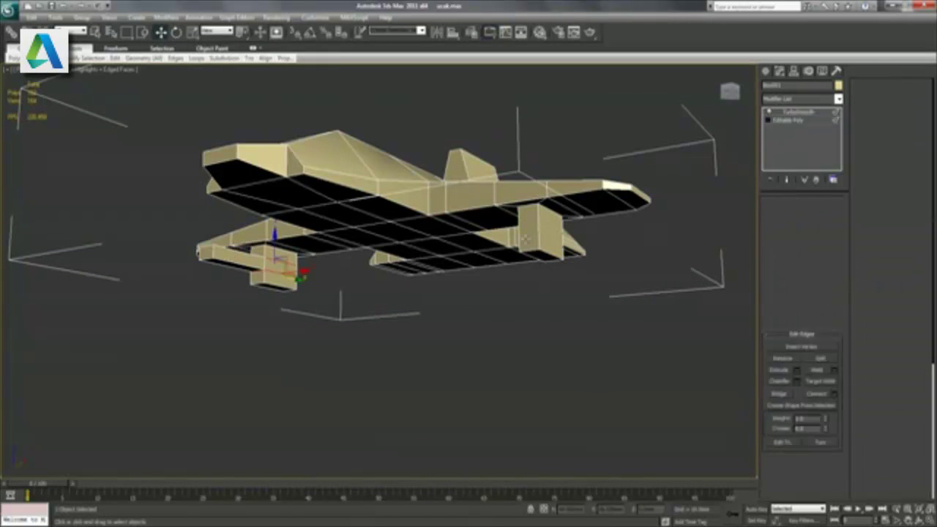
left_click(564, 249)
left_click(782, 266)
left_click(836, 394)
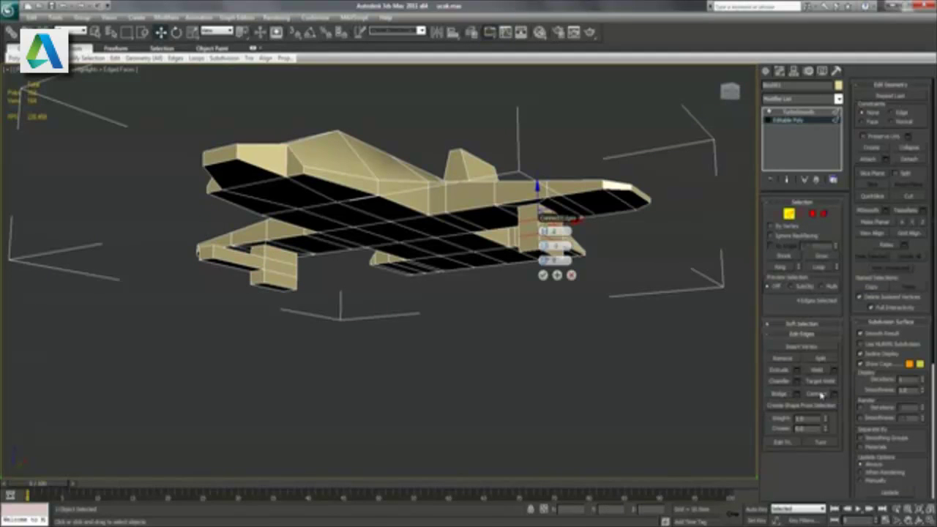
left_click(547, 274)
- Extrude the second pod's face forward and display the smoothed twin nacelles
left_click(813, 213)
left_click(528, 228)
left_click(797, 357)
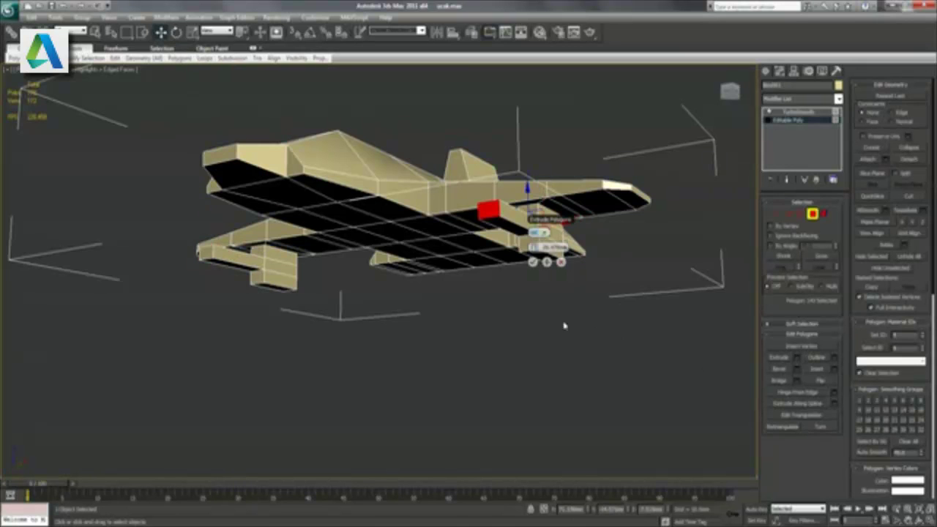
left_click(533, 262)
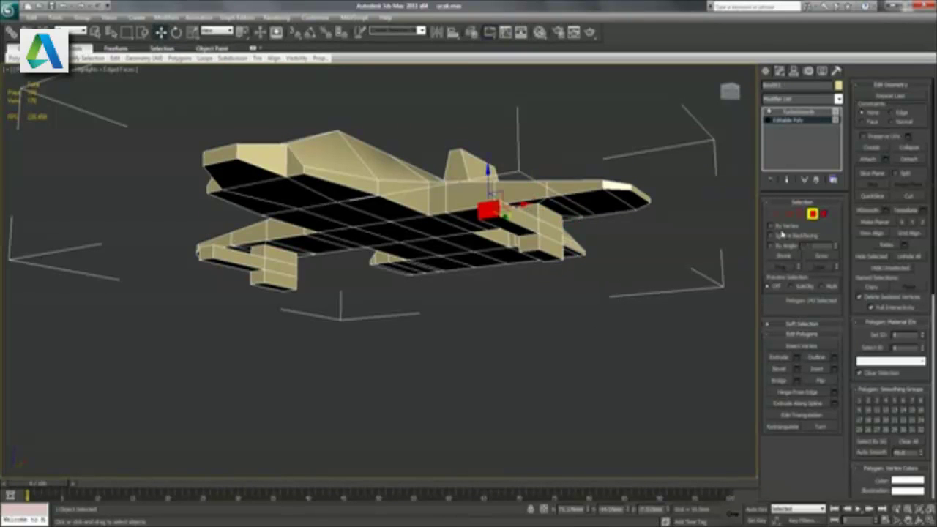
left_click(797, 112)
mouse_move(602, 201)
middle_mouse_down("alt")
mouse_move(645, 220)
mouse_move(709, 179)
middle_mouse_up("alt")
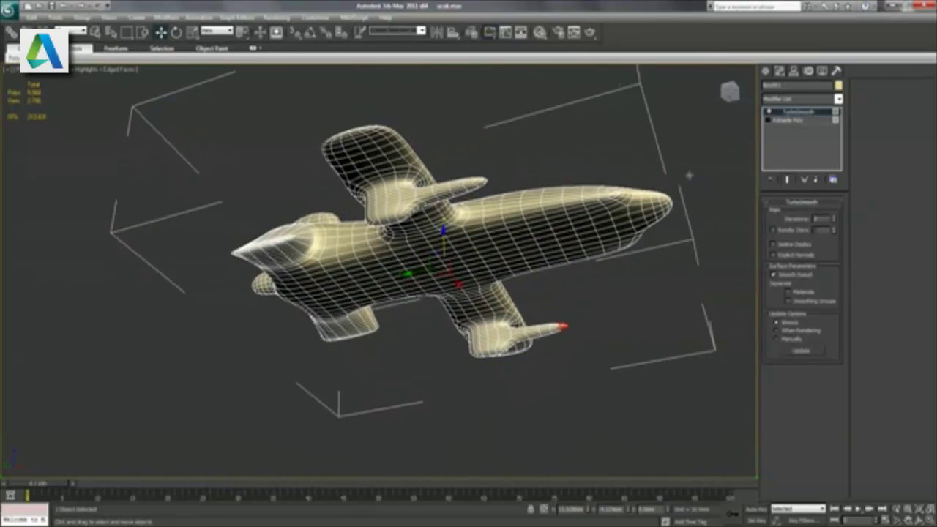
- Ring a pod-block edge and connect two loops spread toward its top and bottom, then re-show TurboSmooth
middle_click_drag(584, 233, 579, 233, "alt")
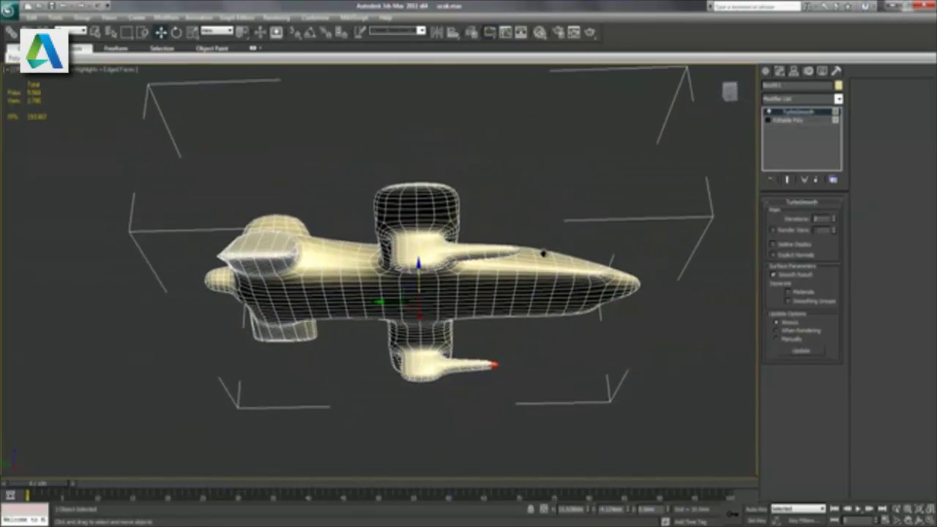
scroll(579, 233, "up", 2)
scroll(557, 245, "up", 3)
middle_click_drag(533, 255, 608, 228, "alt")
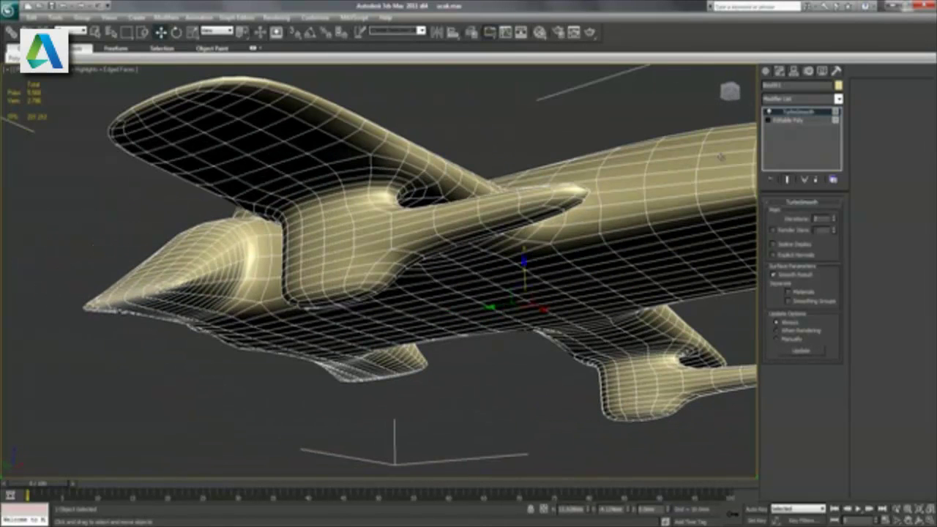
left_click(799, 120)
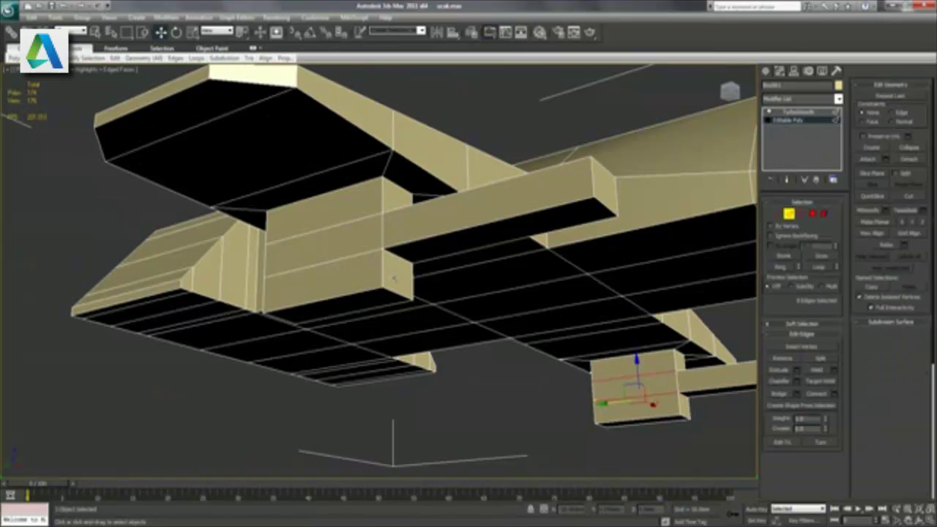
left_click(381, 274)
left_click(781, 266)
left_click(835, 394)
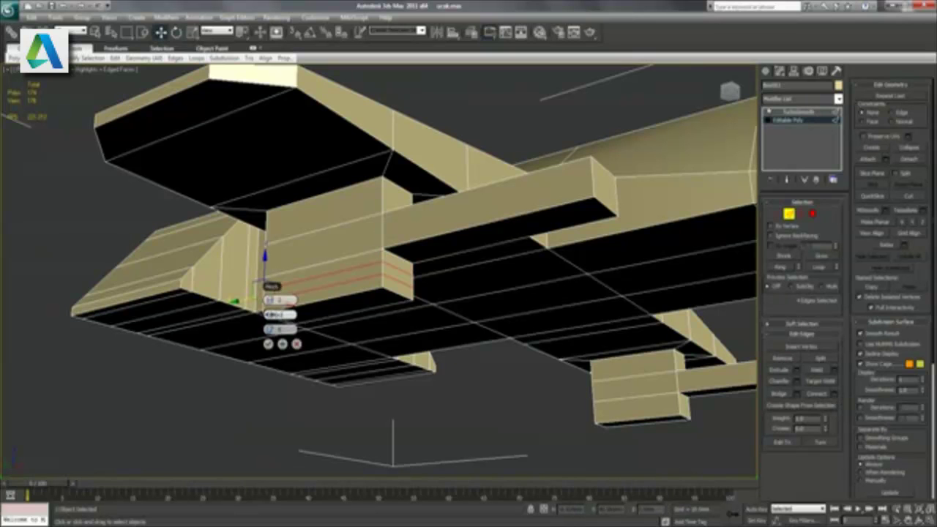
left_click_drag(292, 317, 417, 335)
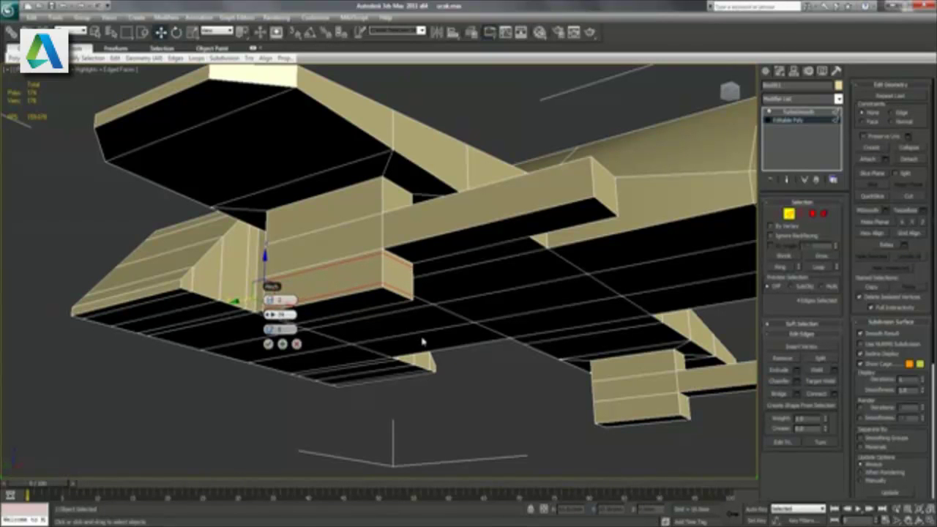
left_click(268, 344)
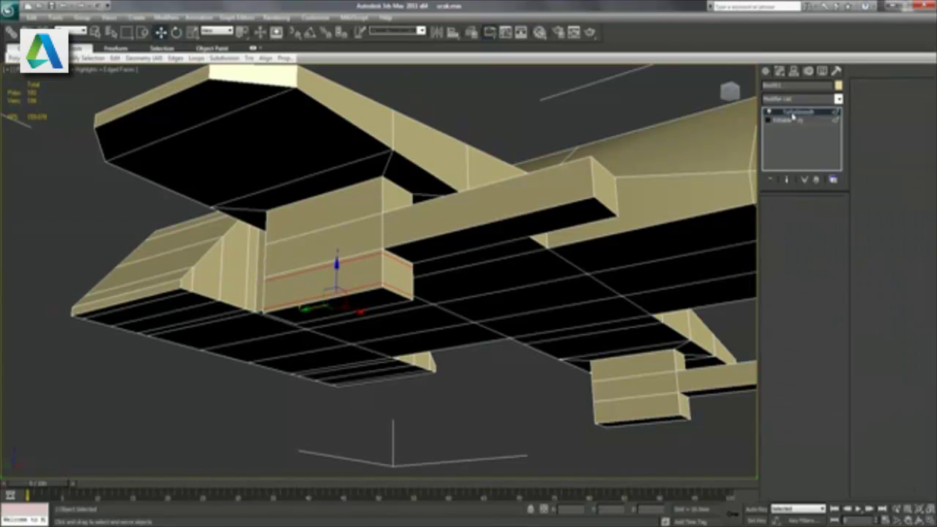
left_click(793, 110)
mouse_move(469, 242)
middle_mouse_down("alt")
mouse_move(482, 201)
mouse_move(553, 229)
middle_mouse_up("alt")
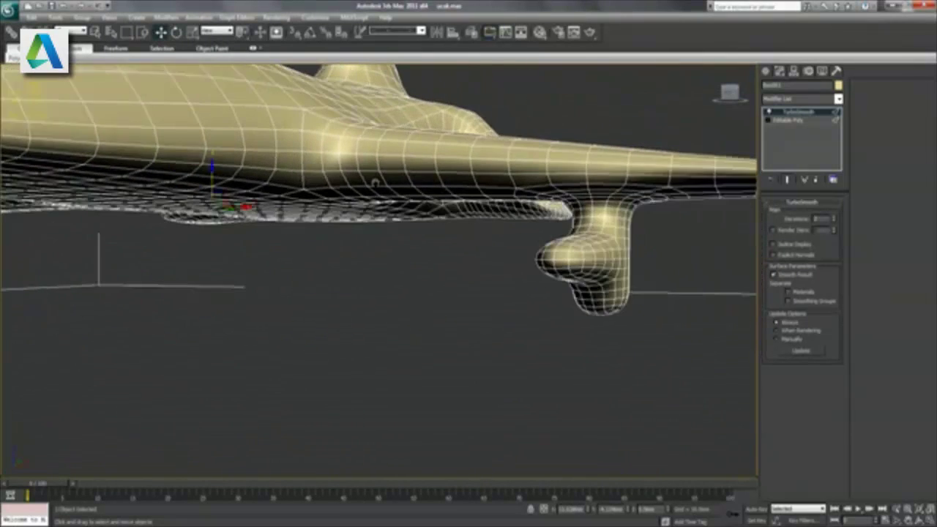
- Connect an extra edge loop across the ring at the pod's lower end
left_click(812, 123)
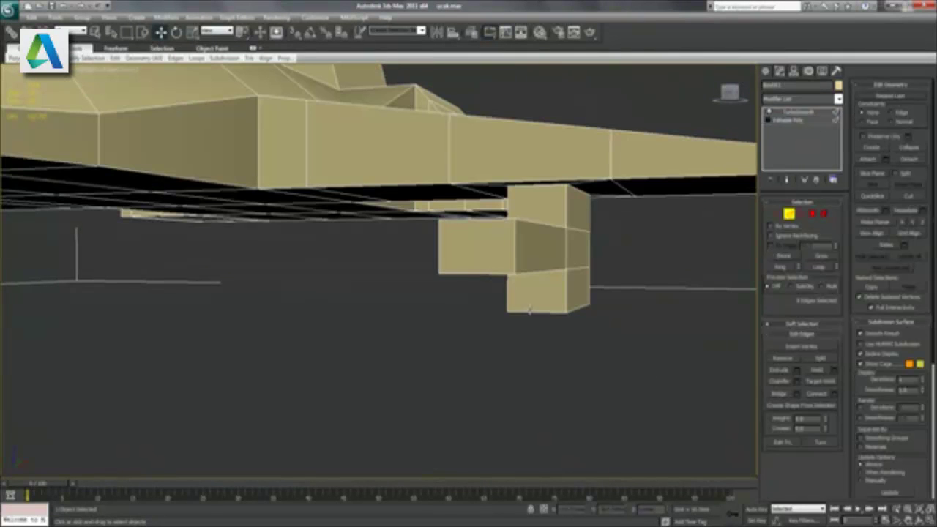
left_click(571, 293)
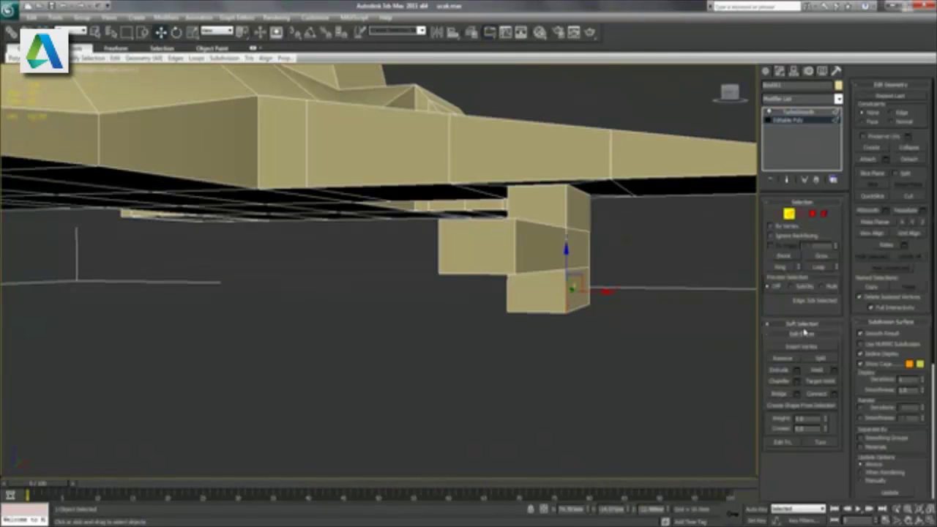
left_click(782, 268)
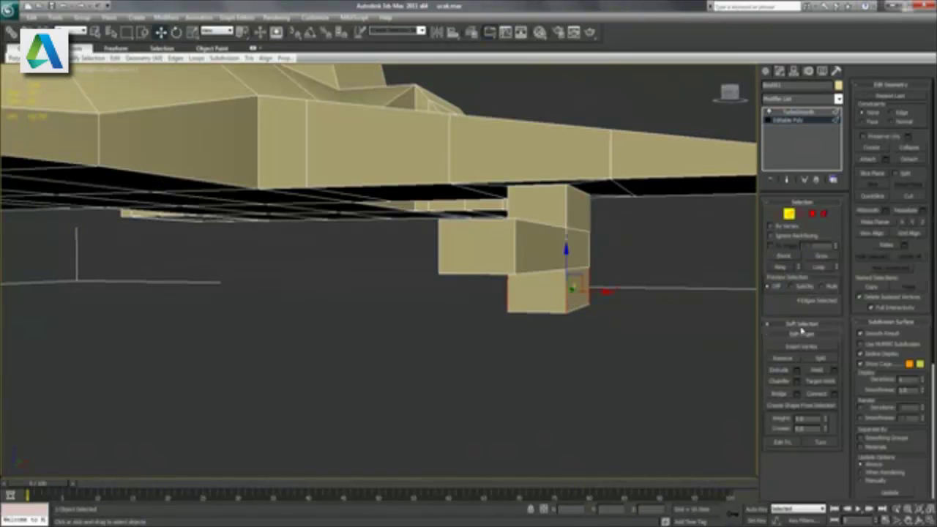
left_click(837, 395)
left_click(570, 341)
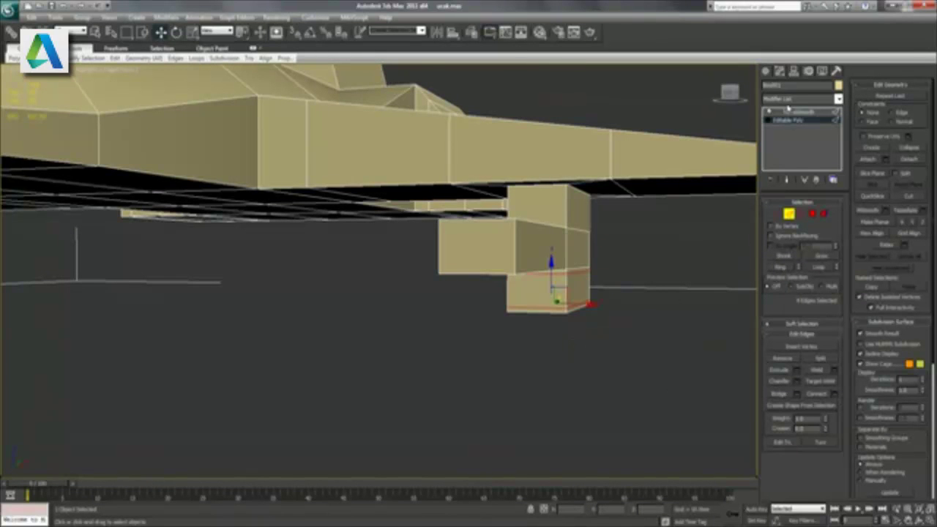
- Orbit and zoom around the smoothed ship to review the whole model
left_click(799, 111)
mouse_move(547, 263)
middle_mouse_down("alt")
mouse_move(453, 258)
mouse_move(420, 270)
middle_mouse_up("alt")
scroll(370, 292, "up", 3)
middle_click_drag(368, 295, 412, 265, "alt")
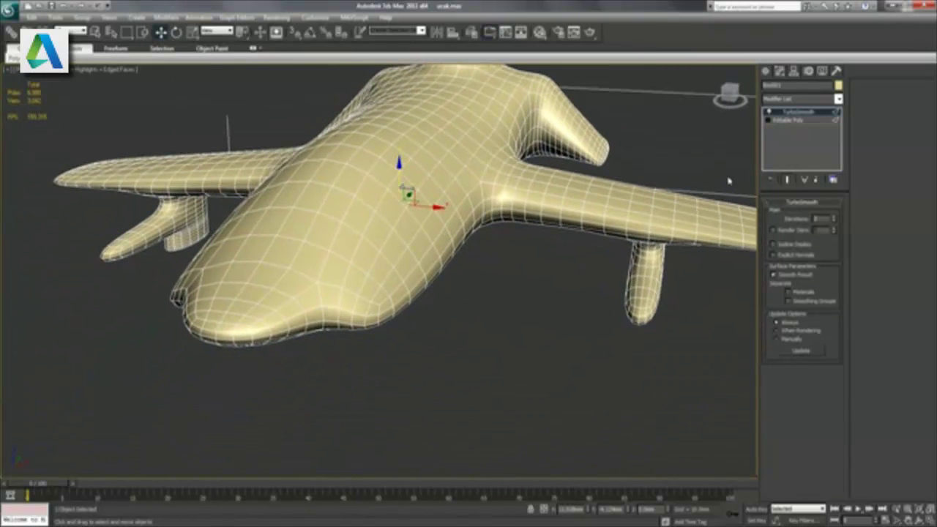
- Connect the body's edge ring with two closely spaced lengthwise edge loops through the nose
left_click(789, 121)
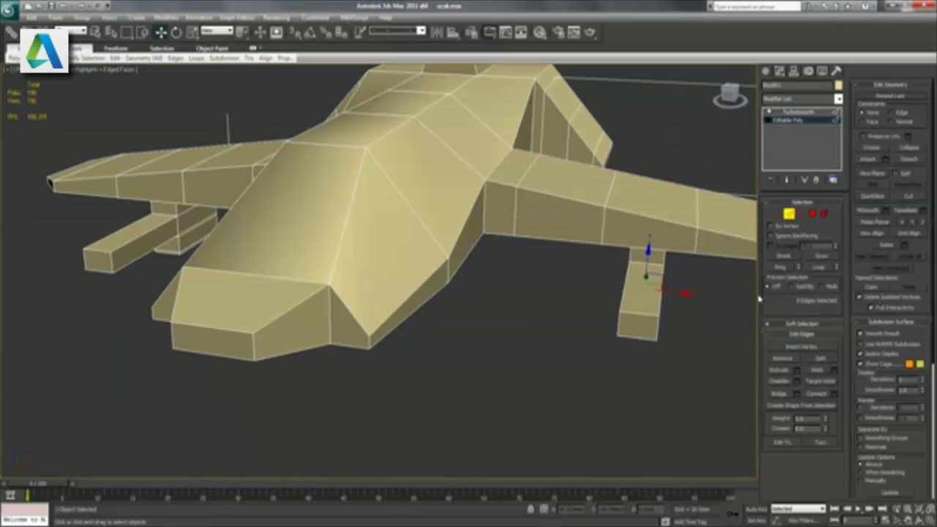
left_click(227, 331)
left_click(782, 269)
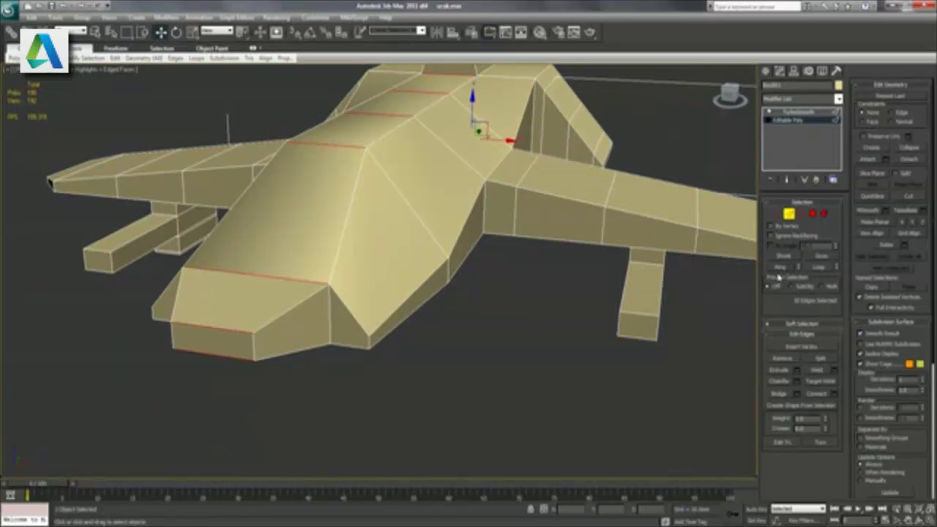
left_click(834, 394)
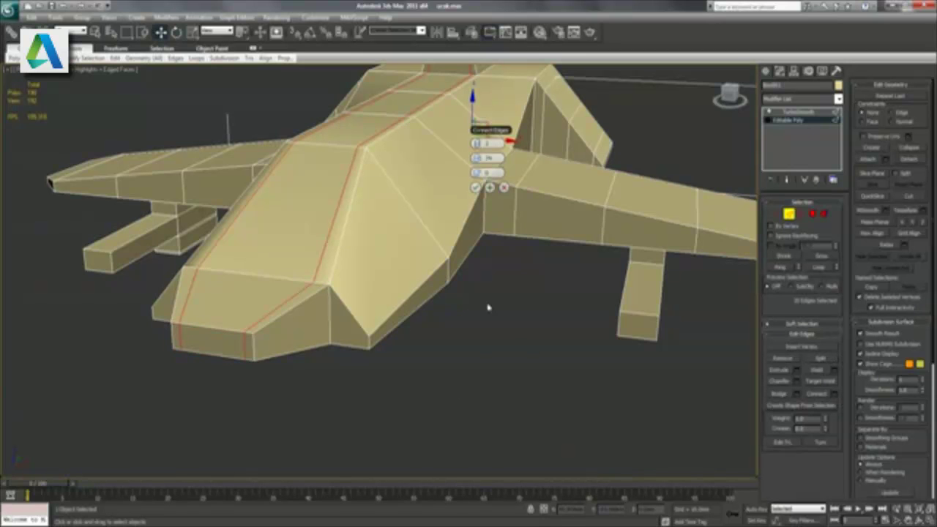
left_click_drag(487, 158, 476, 158)
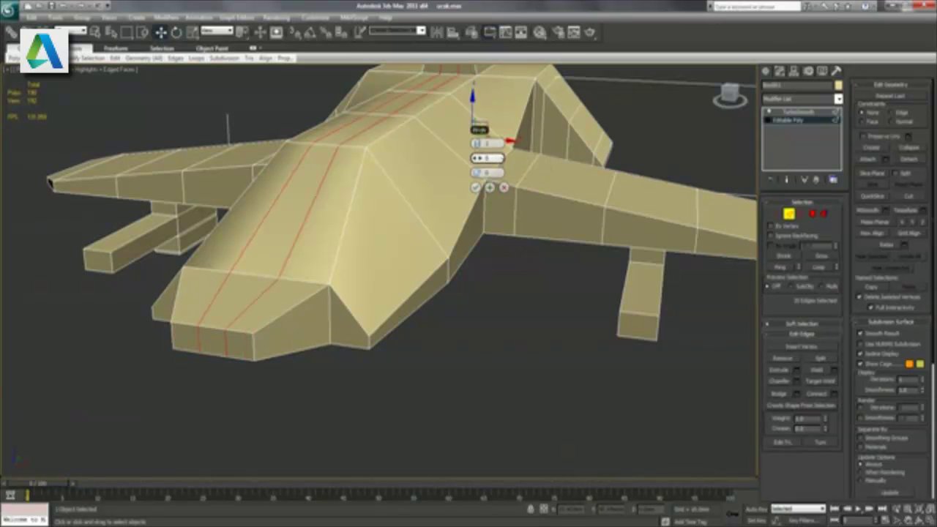
left_click(475, 187)
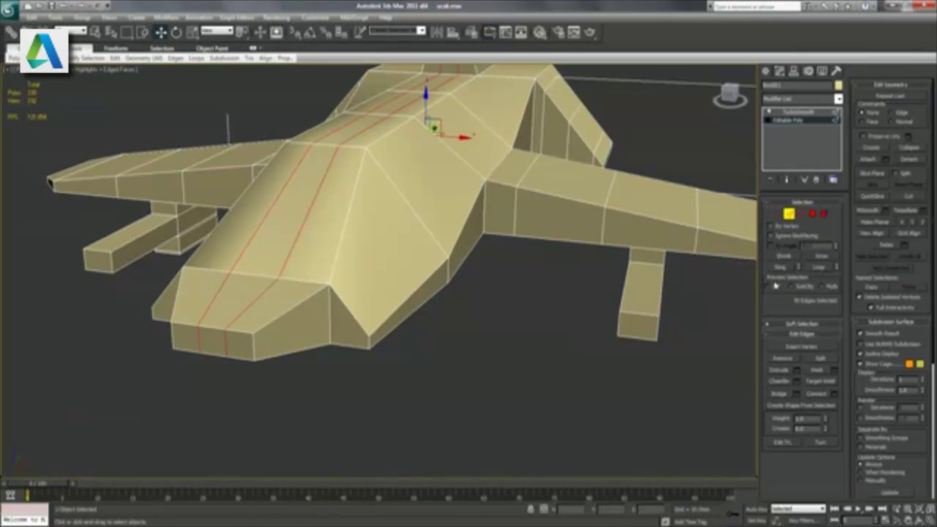
- Extrude the front nose polygon about 22 mm forward and preview it smoothed
left_click(813, 213)
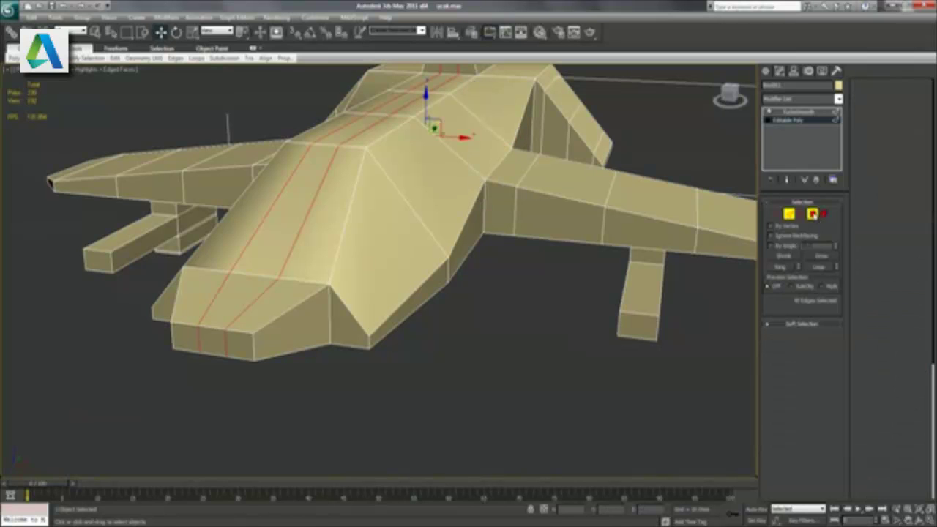
left_click(214, 343)
left_click(796, 358)
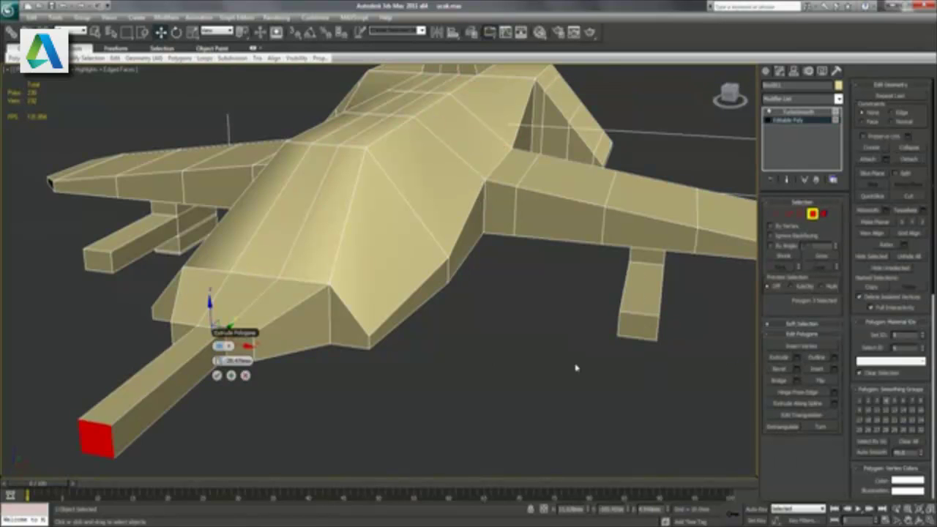
left_click_drag(219, 360, 223, 388)
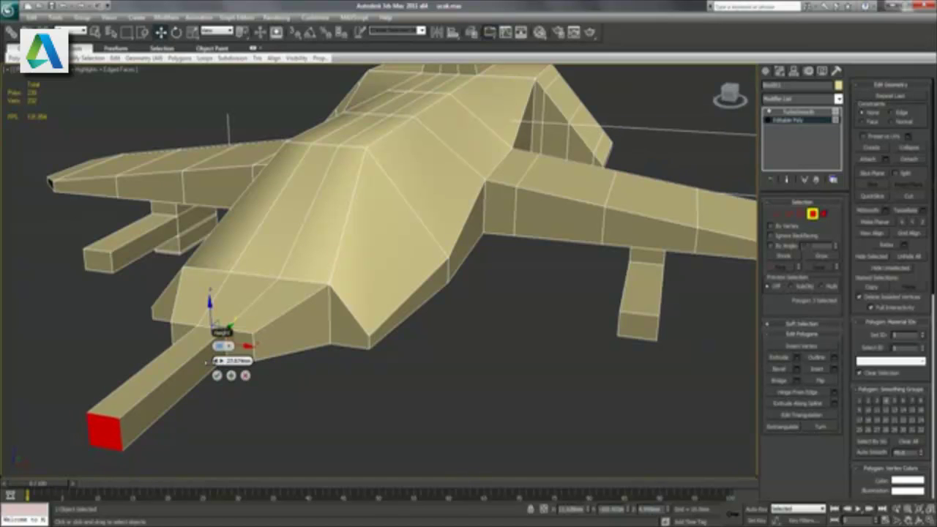
left_click(217, 375)
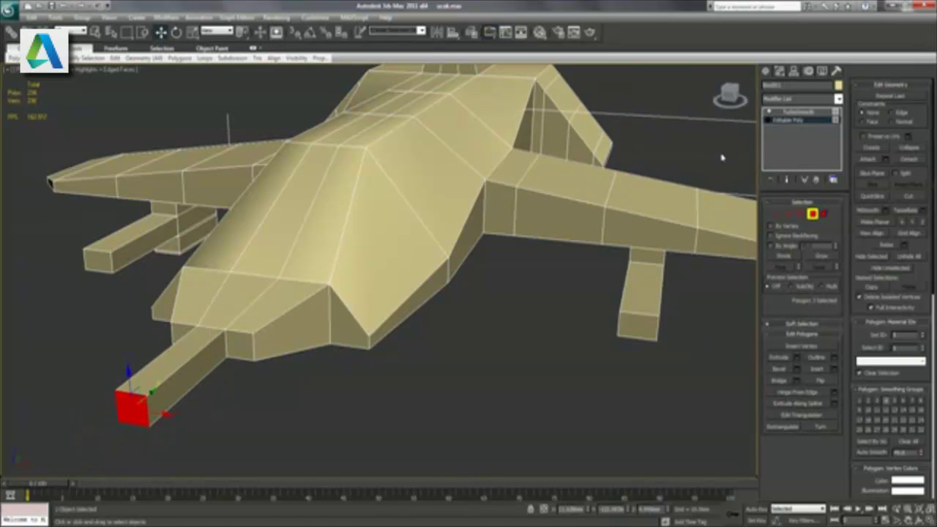
left_click(802, 111)
mouse_move(448, 262)
middle_mouse_down("alt")
mouse_move(461, 268)
mouse_move(425, 255)
mouse_move(460, 268)
mouse_move(450, 310)
middle_mouse_up("alt")
scroll(425, 255, "down", 5)
- Add two horizontal connecting edges across the tail fin's edge ring
scroll(387, 286, "up", 4)
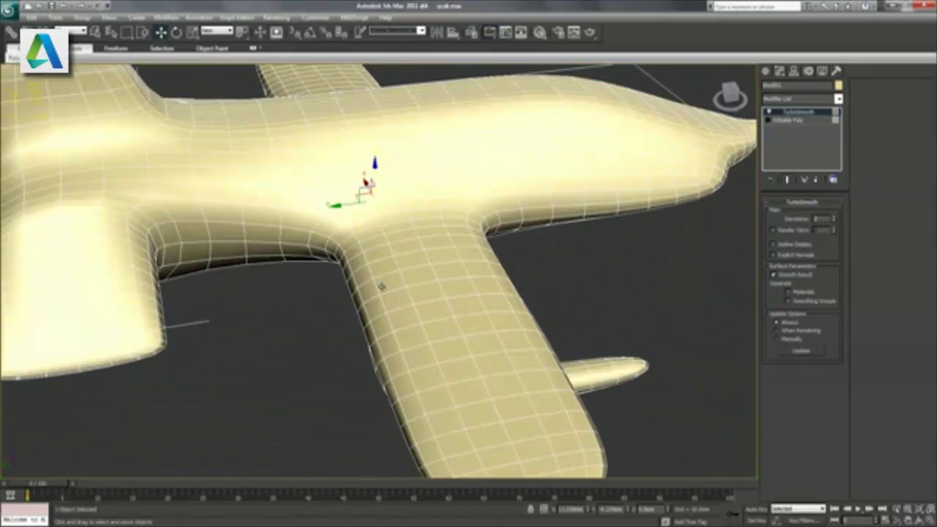
scroll(406, 282, "up", 2)
middle_click_drag(406, 282, 469, 317, "alt")
middle_click_drag(414, 299, 358, 289, "alt")
middle_click_drag(283, 232, 401, 311, "alt")
left_click(799, 122)
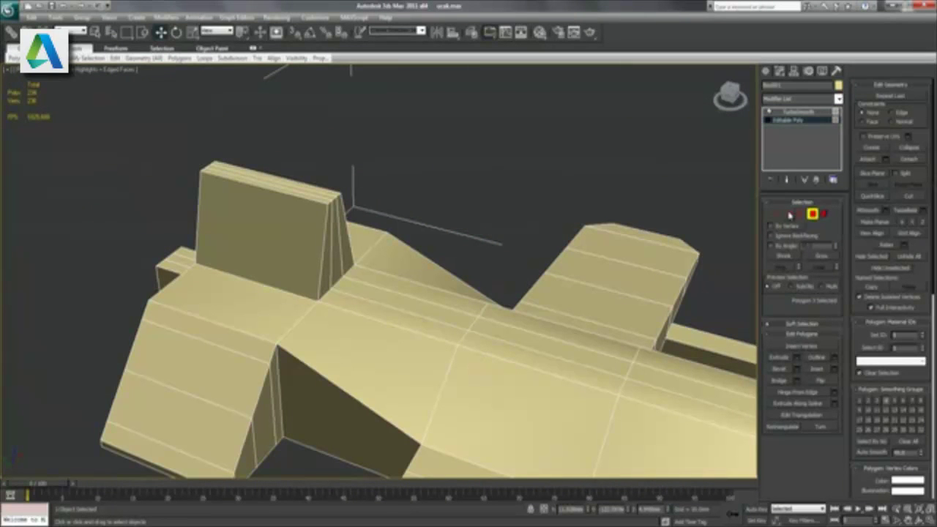
left_click(789, 213)
left_click(323, 270)
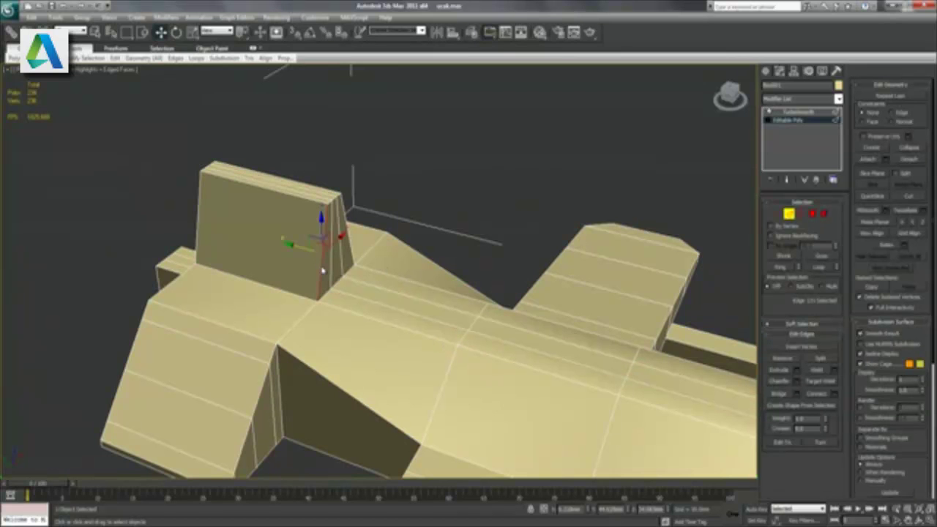
left_click(785, 268)
left_click(840, 394)
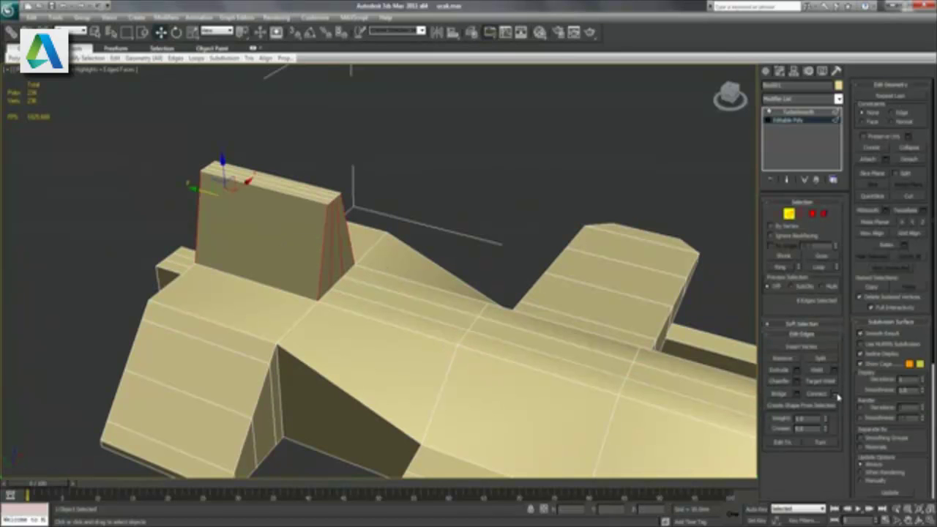
left_click_drag(233, 208, 265, 216)
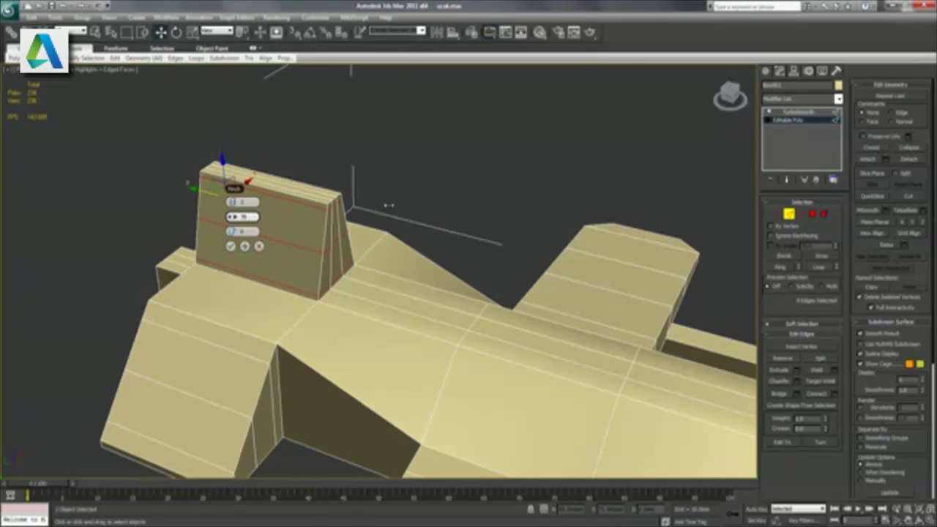
left_click(231, 247)
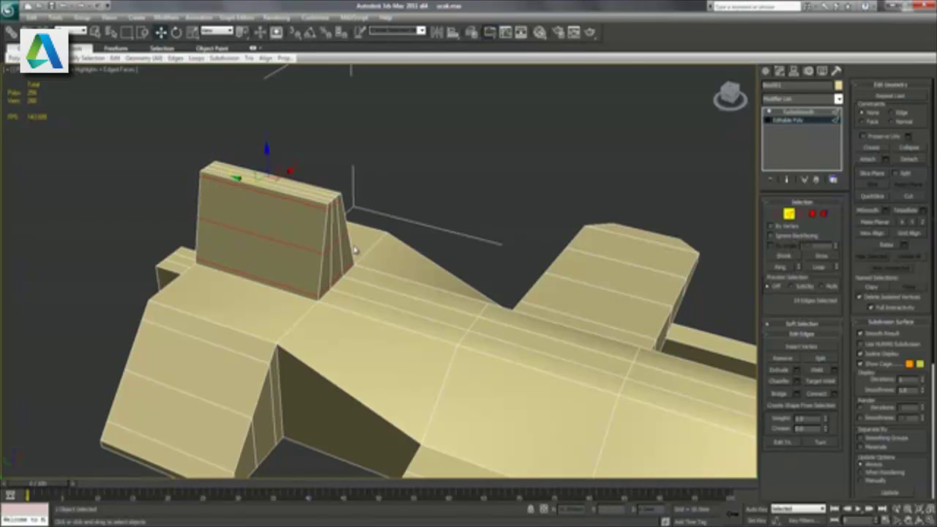
- Add connecting edges across the ring spanning the fin and slanted rear face, then check smoothing
left_click(797, 112)
mouse_move(484, 283)
middle_mouse_down("alt")
mouse_move(381, 269)
mouse_move(418, 265)
middle_mouse_up("alt")
left_click(800, 119)
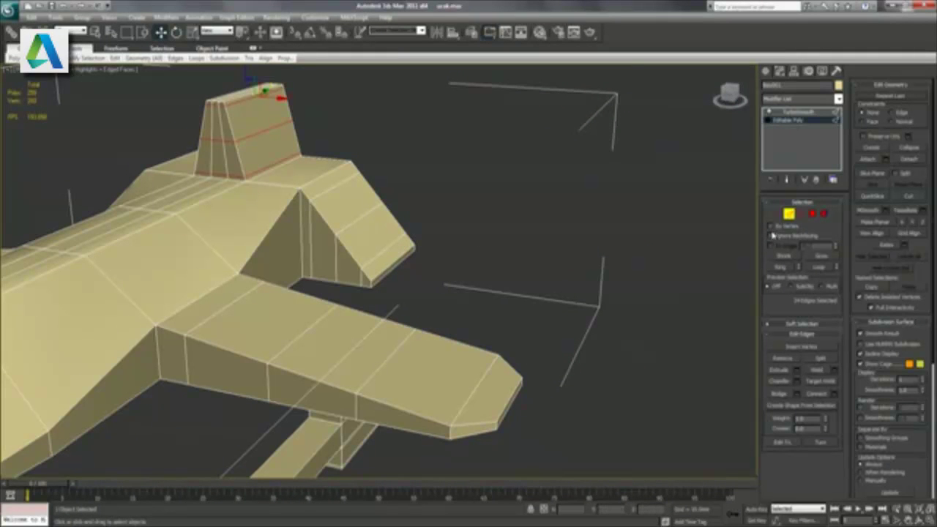
left_click(372, 227)
left_click(790, 269)
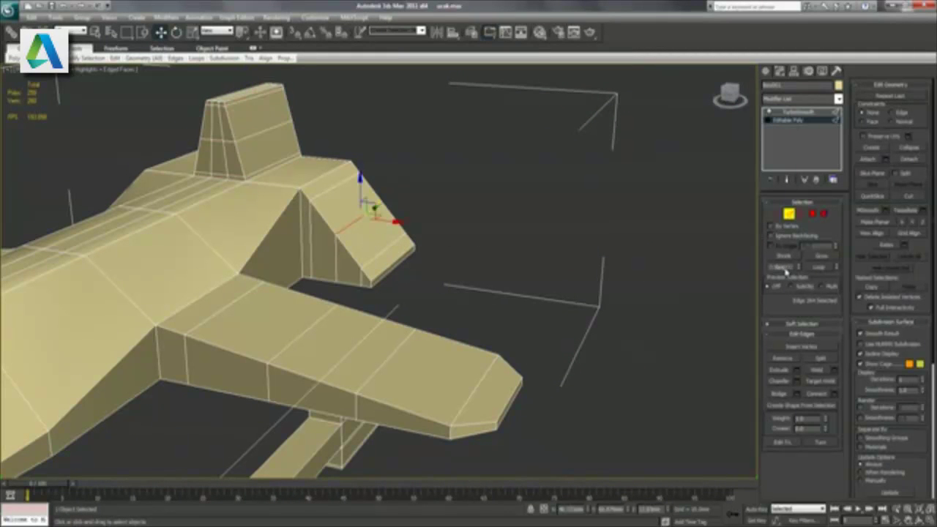
left_click(837, 395)
left_click(334, 307)
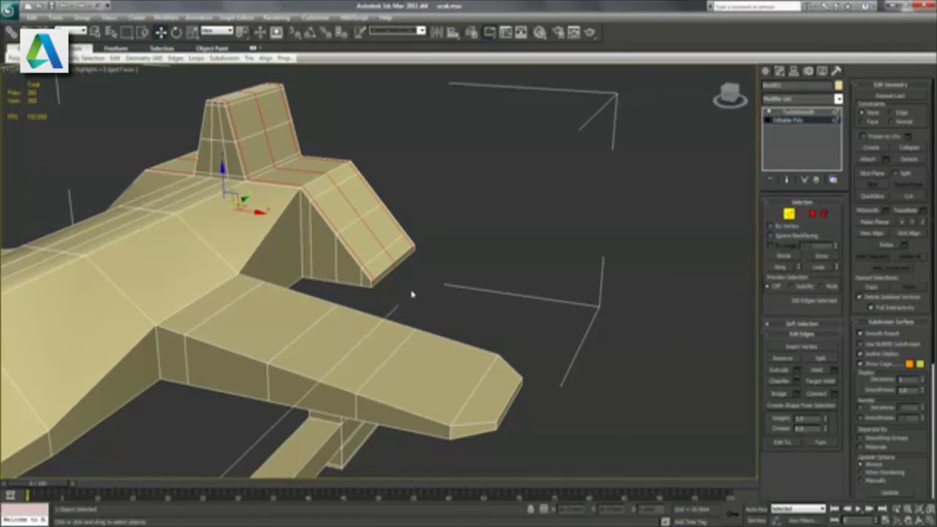
left_click(789, 112)
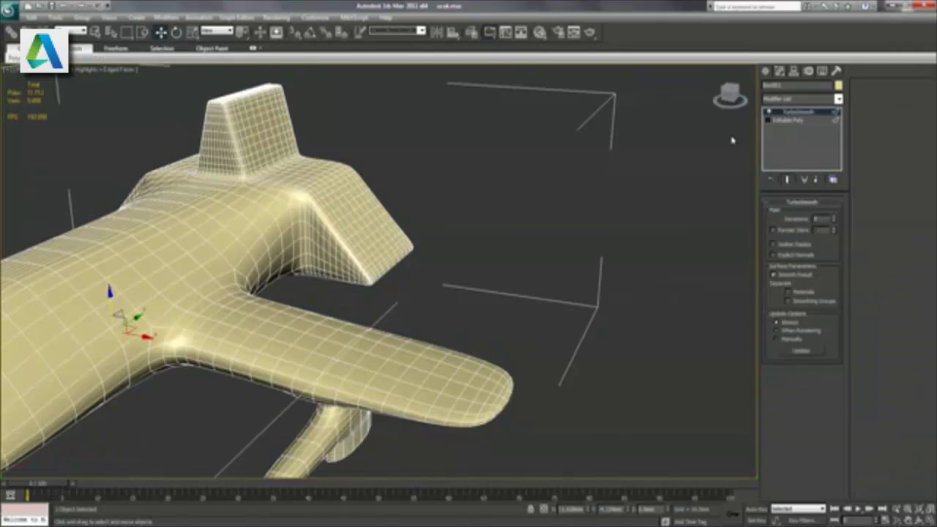
- Remove the selected edges from the small front box and check the smoothed ship
mouse_move(344, 281)
middle_mouse_down("alt")
mouse_move(334, 288)
mouse_move(421, 291)
middle_mouse_up("alt")
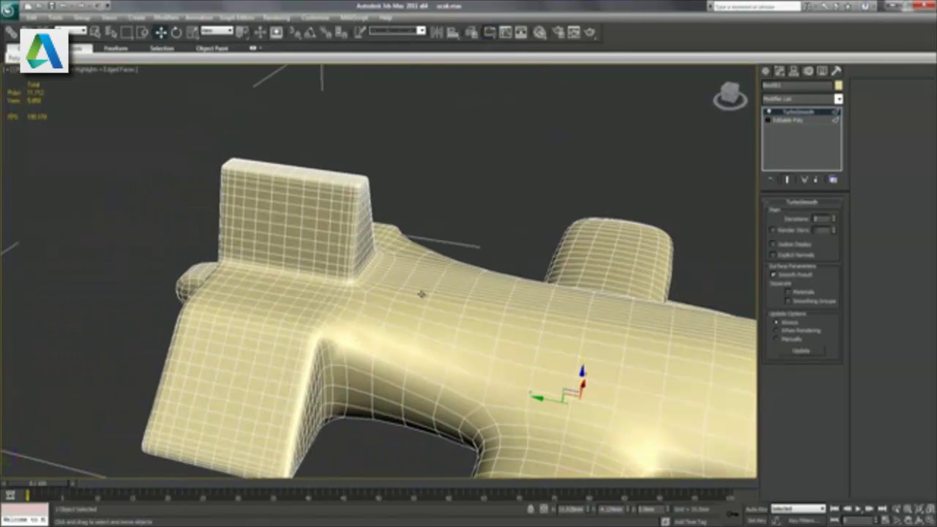
mouse_move(462, 349)
middle_mouse_down("alt")
mouse_move(339, 335)
mouse_move(305, 347)
mouse_move(377, 351)
middle_mouse_up("alt")
left_click(795, 122)
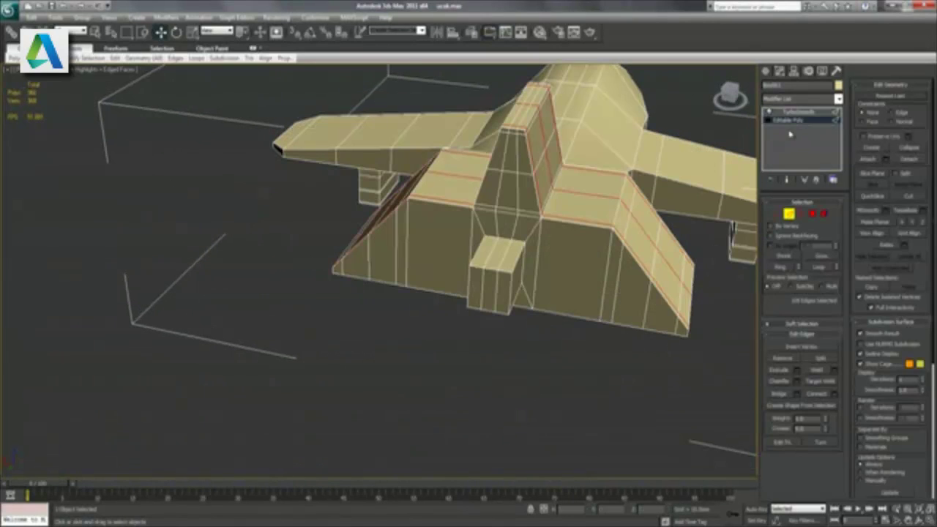
left_click(495, 300)
left_click(819, 267)
left_click(798, 360)
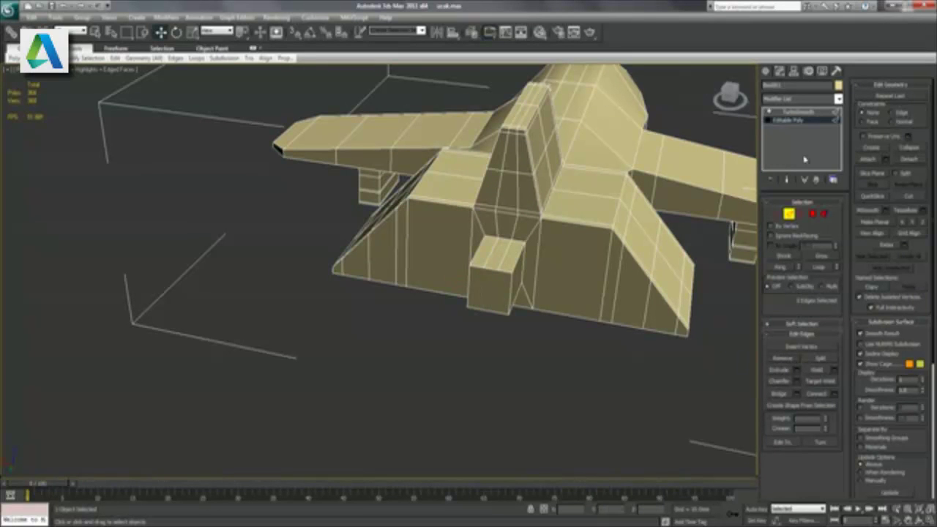
left_click(802, 112)
mouse_move(548, 286)
middle_mouse_down("alt")
mouse_move(514, 288)
mouse_move(509, 274)
mouse_move(494, 281)
mouse_move(581, 280)
mouse_move(607, 294)
middle_mouse_up("alt")
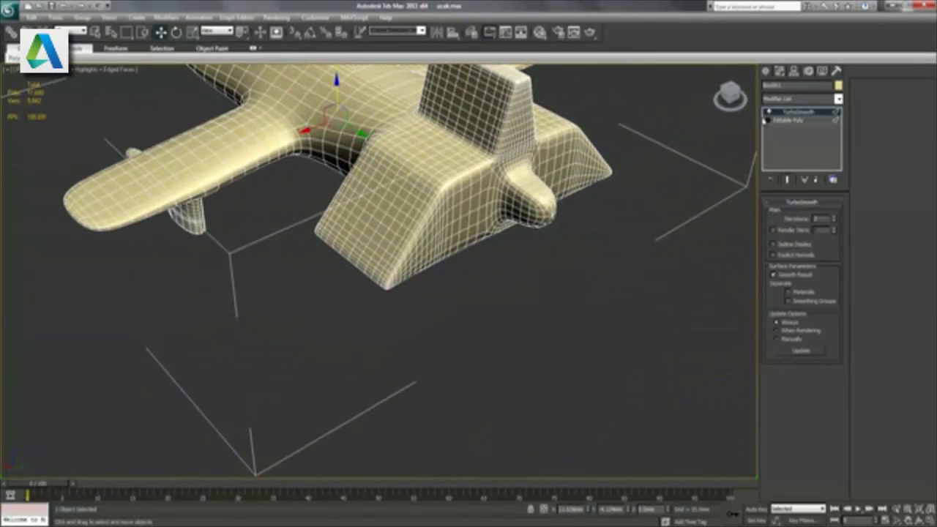
left_click(787, 119)
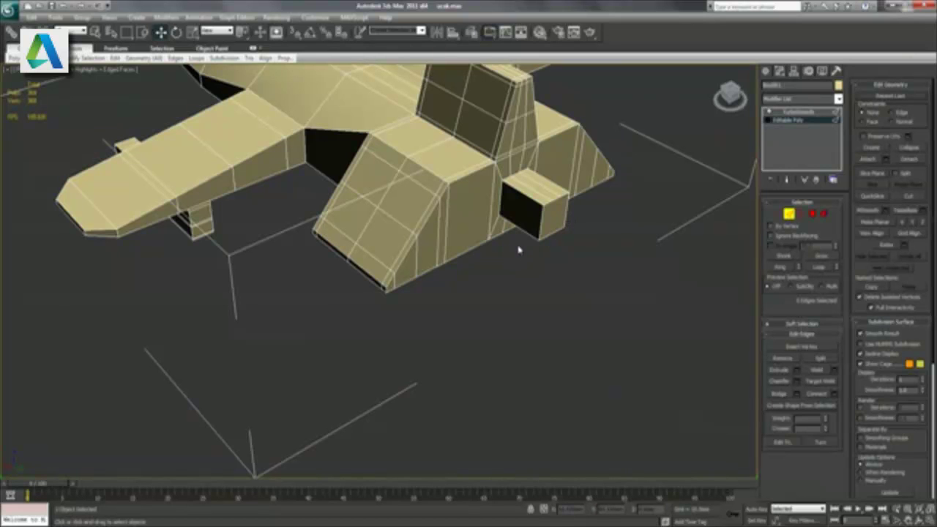
- Remove two top edges of the small box, undoing an earlier full-ring removal
left_click(543, 195)
left_click(782, 269)
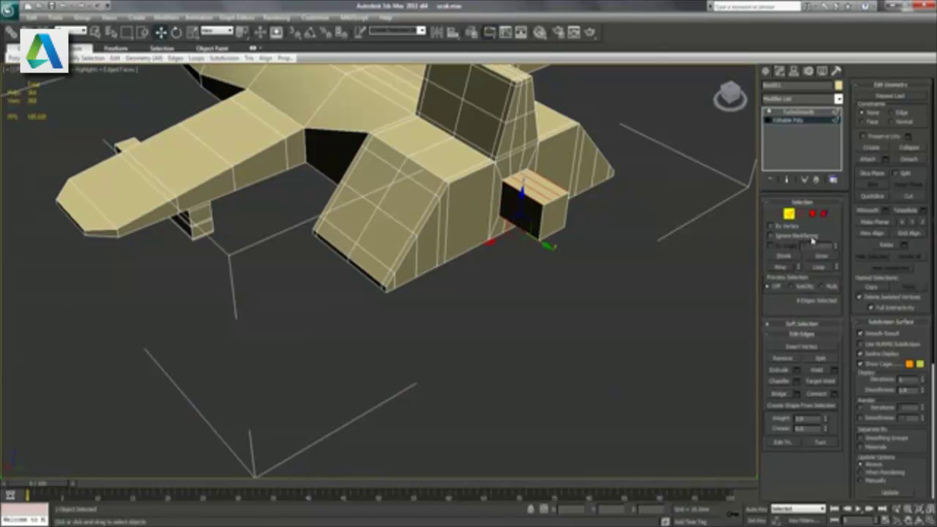
left_click(784, 361)
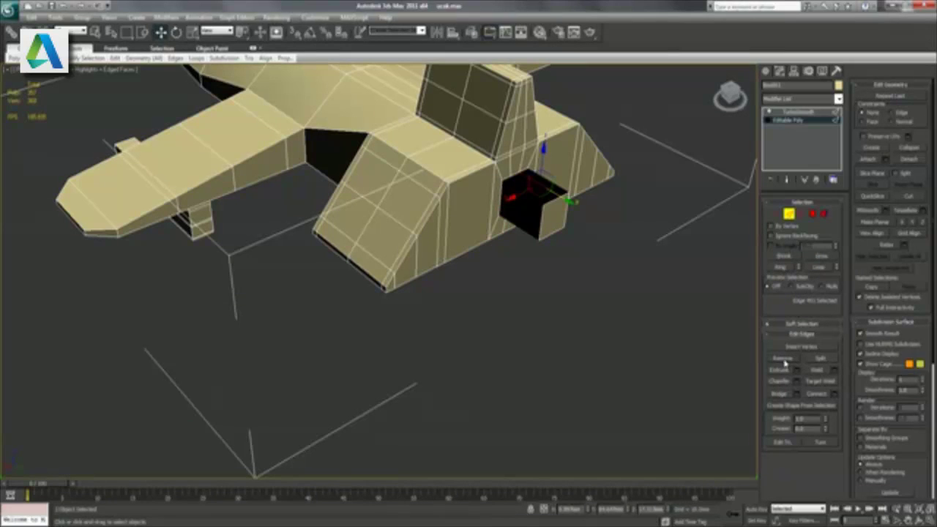
key("ctrl+z")
left_click(540, 188)
left_click(550, 191, "ctrl")
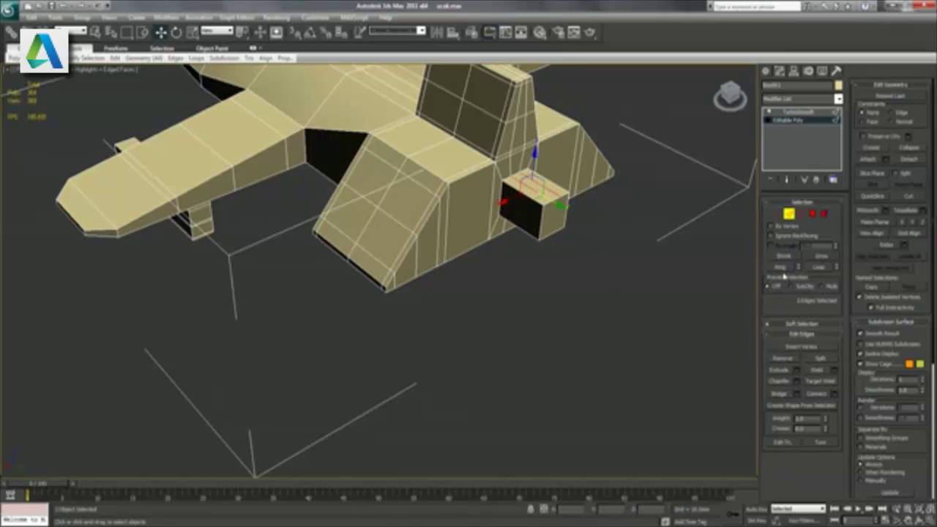
left_click(784, 358)
- Remove two underside edges of the small box and preview the smoothed ship
middle_click_drag(578, 292, 517, 260, "alt")
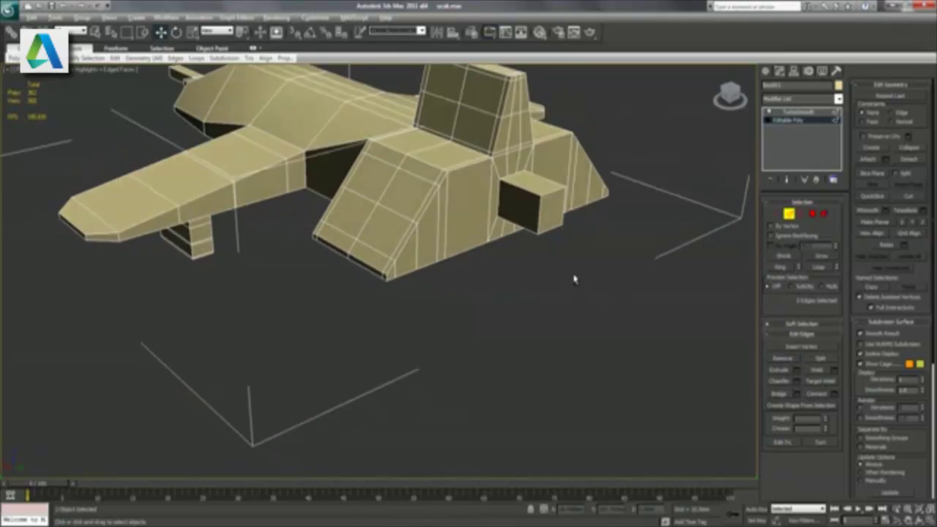
left_click(517, 257)
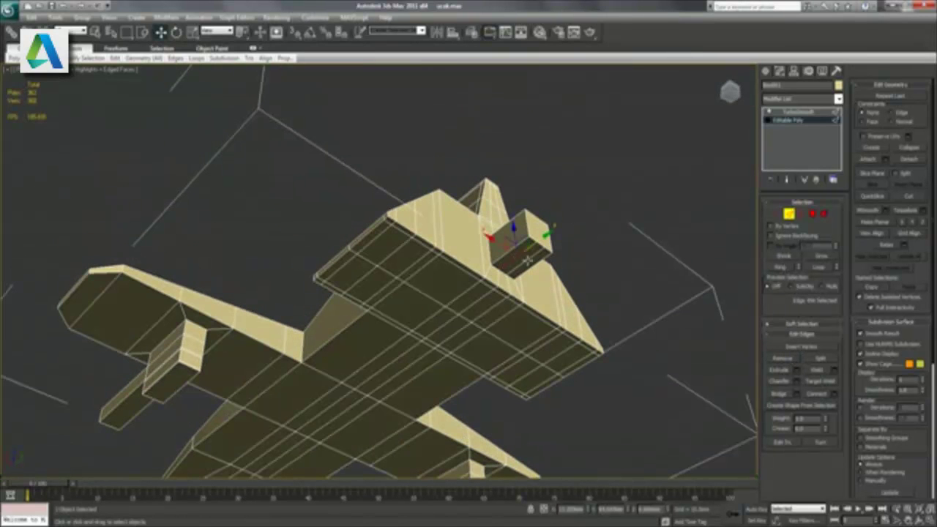
left_click(528, 258, "ctrl")
left_click(783, 359)
mouse_move(701, 324)
middle_mouse_down("alt")
mouse_move(621, 282)
mouse_move(619, 328)
middle_mouse_up("alt")
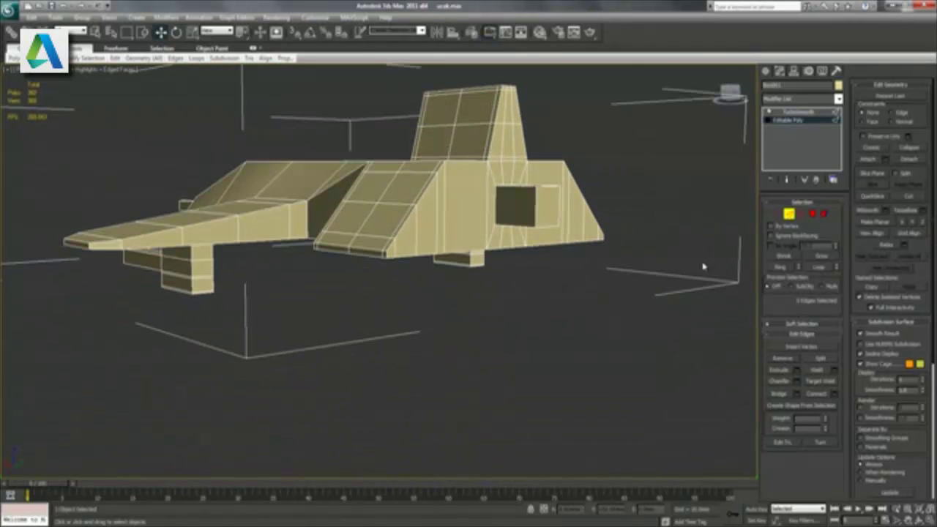
left_click(798, 113)
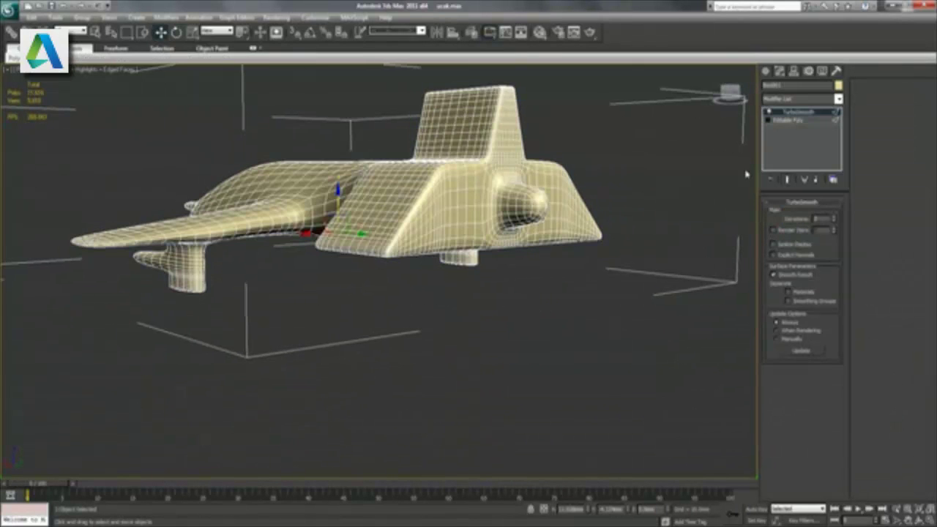
left_click(791, 120)
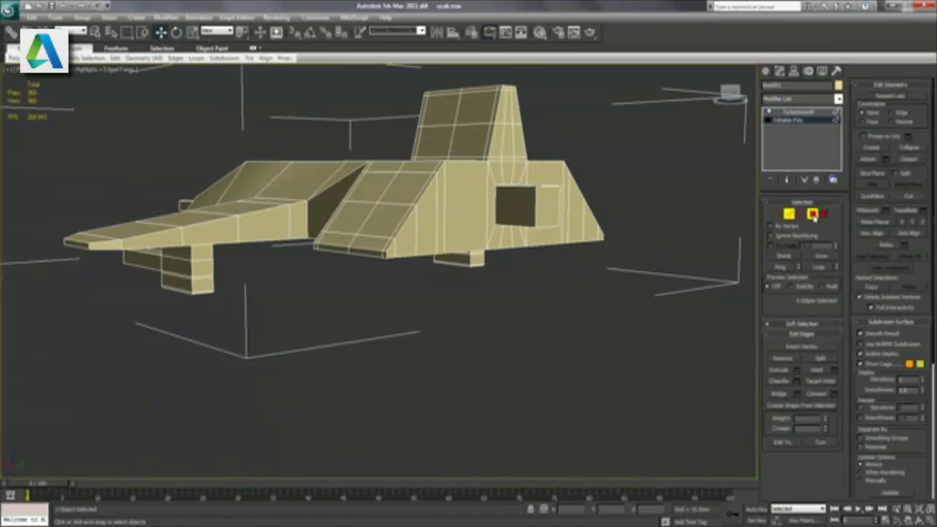
- Inset the square panel on the hull side
left_click(818, 213)
left_click(549, 209)
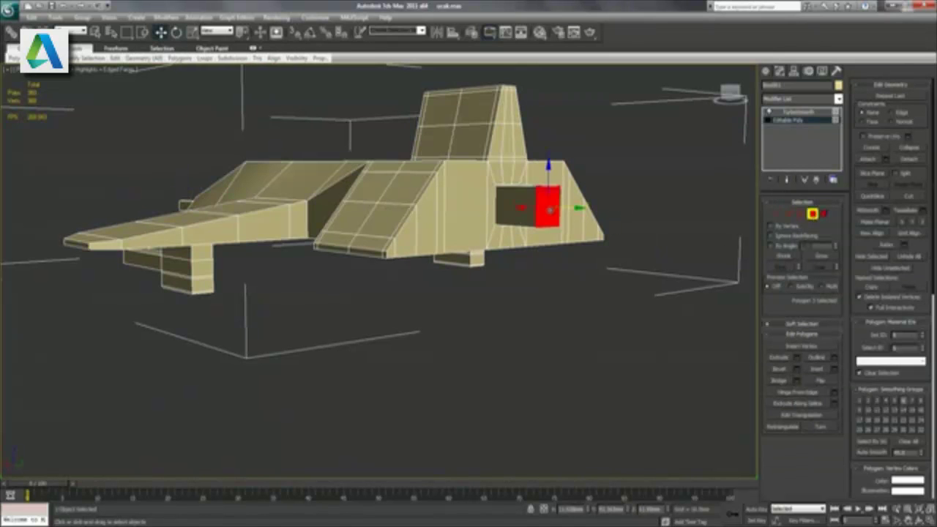
left_click(797, 359)
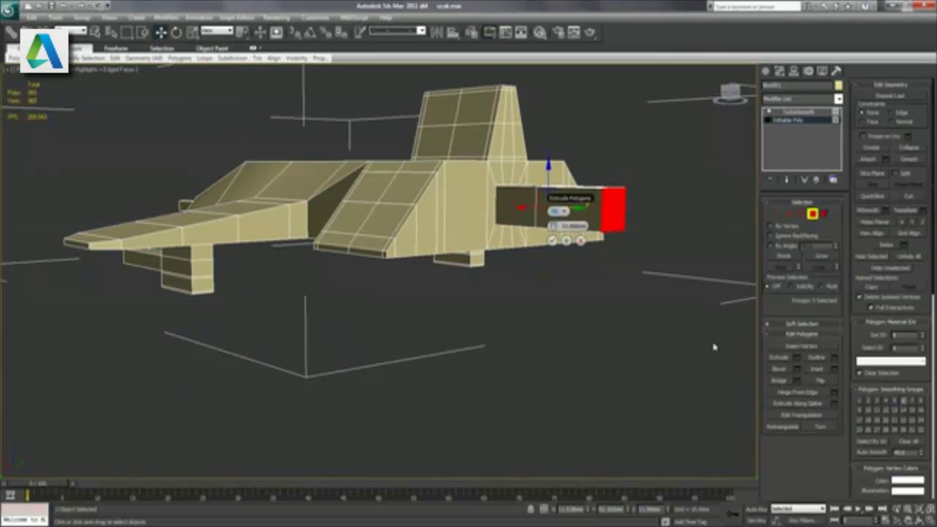
left_click(581, 241)
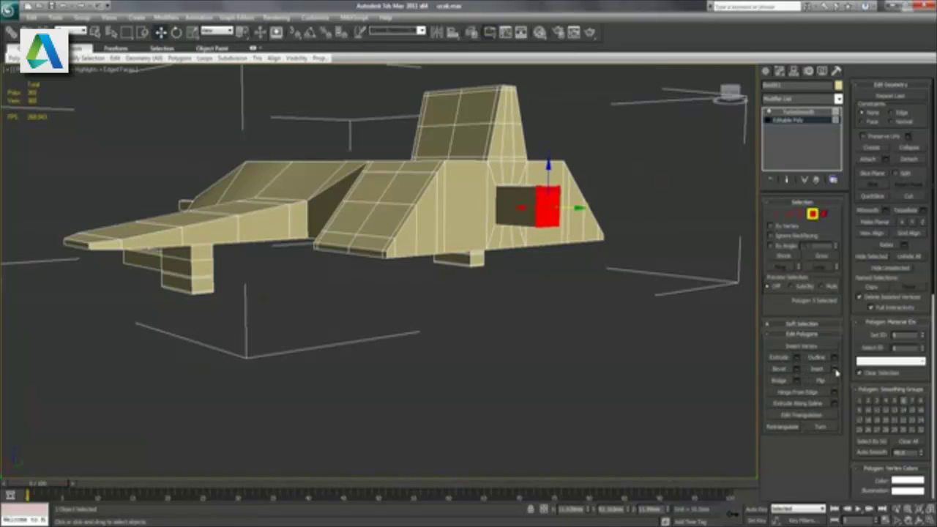
left_click(835, 371)
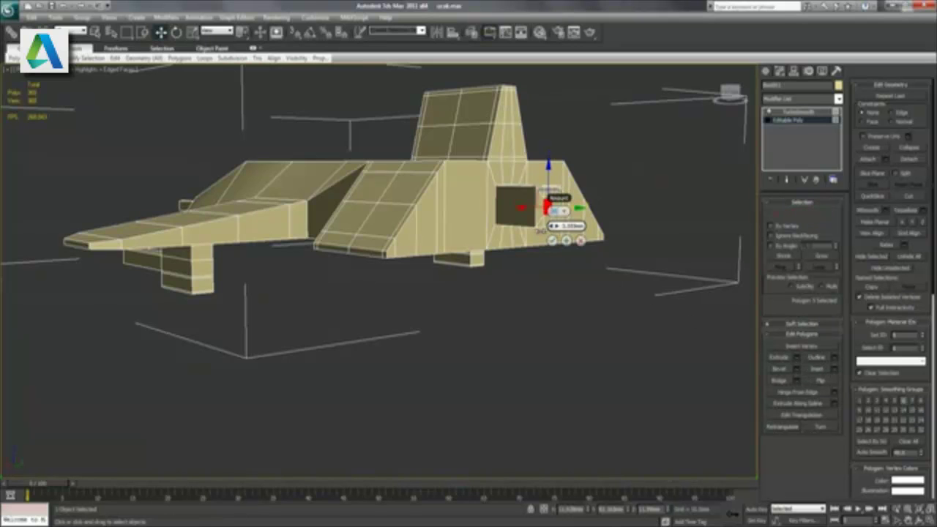
left_click_drag(541, 232, 527, 236)
left_click(551, 241)
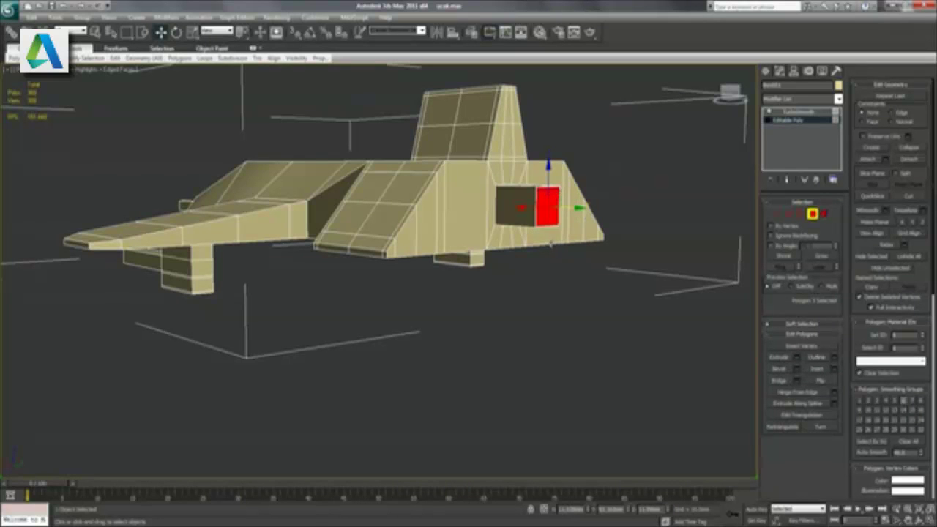
- Extrude the inset panel by a small height, clear the selection, and preview smoothing
left_click(796, 357)
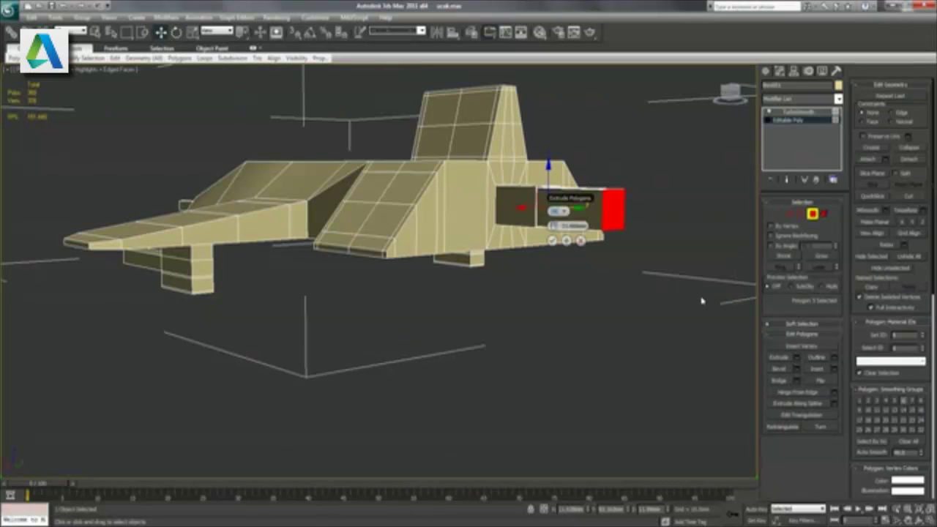
left_click_drag(564, 210, 558, 213)
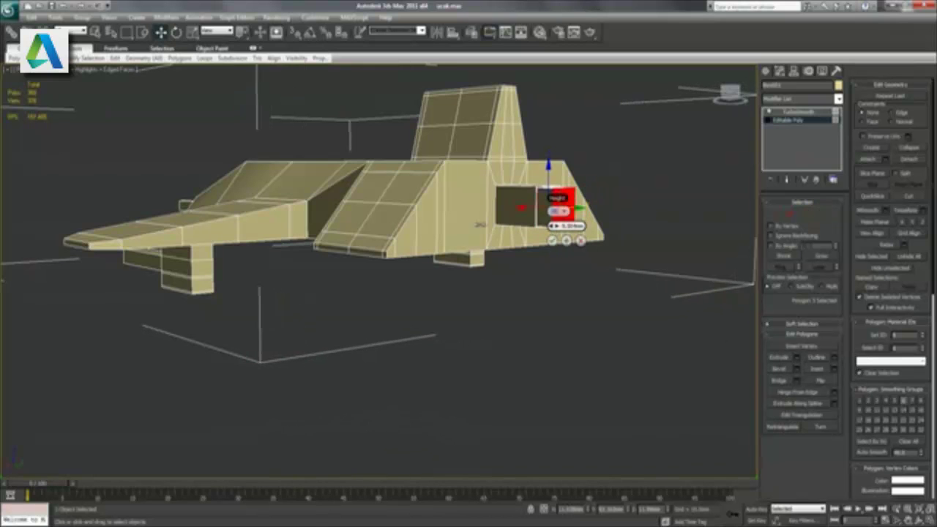
left_click_drag(480, 223, 423, 224)
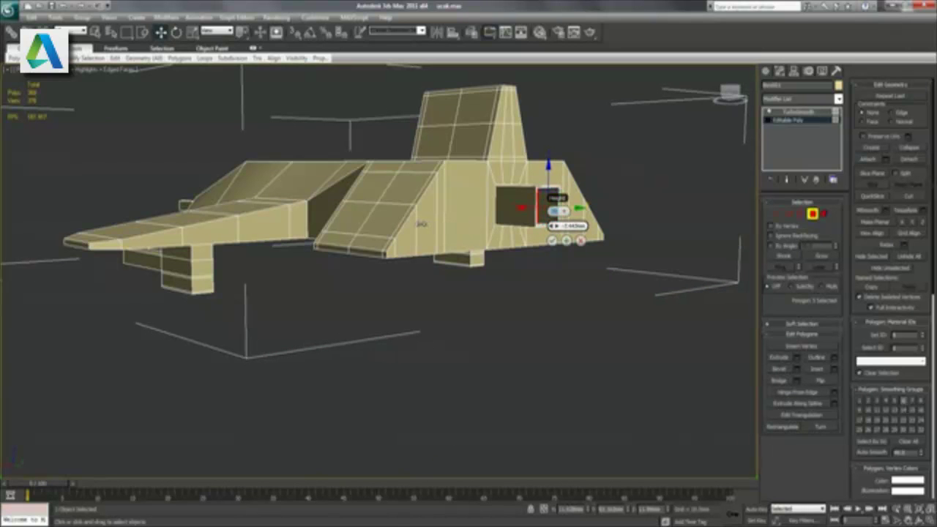
left_click(551, 241)
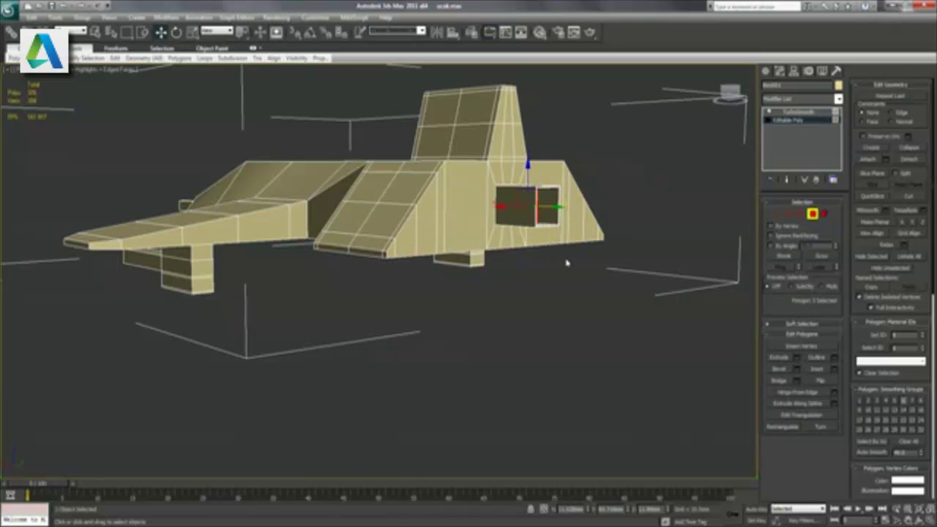
left_click(566, 263)
left_click(797, 112)
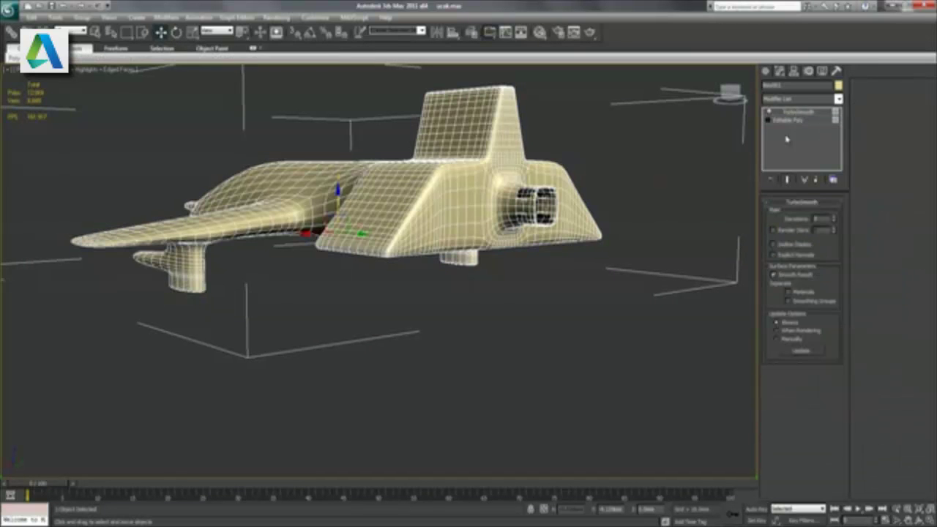
- Orbit, zoom and pan around the smoothed plane, ending on a view from below
middle_click_drag(662, 241, 581, 256, "alt")
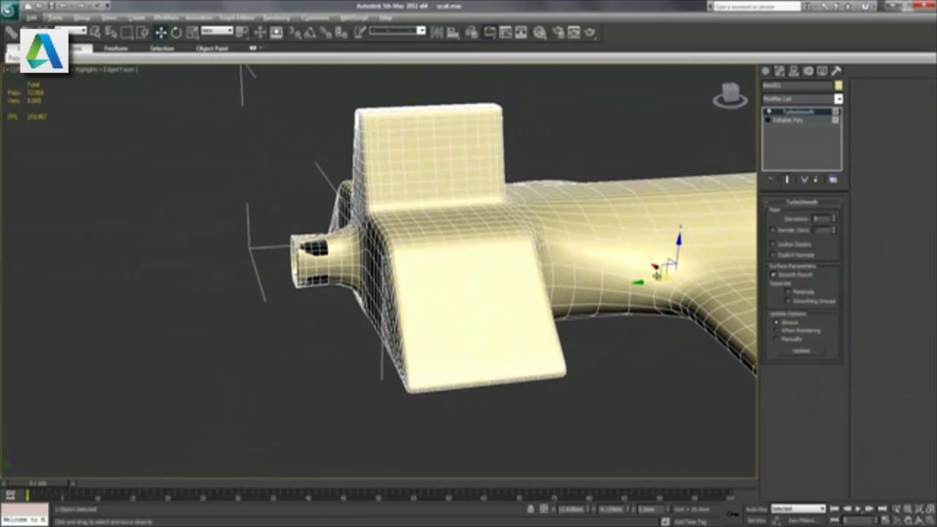
middle_click_drag(663, 274, 550, 284, "alt")
scroll(549, 284, "down", 2)
middle_click_drag(642, 274, 550, 282, "alt")
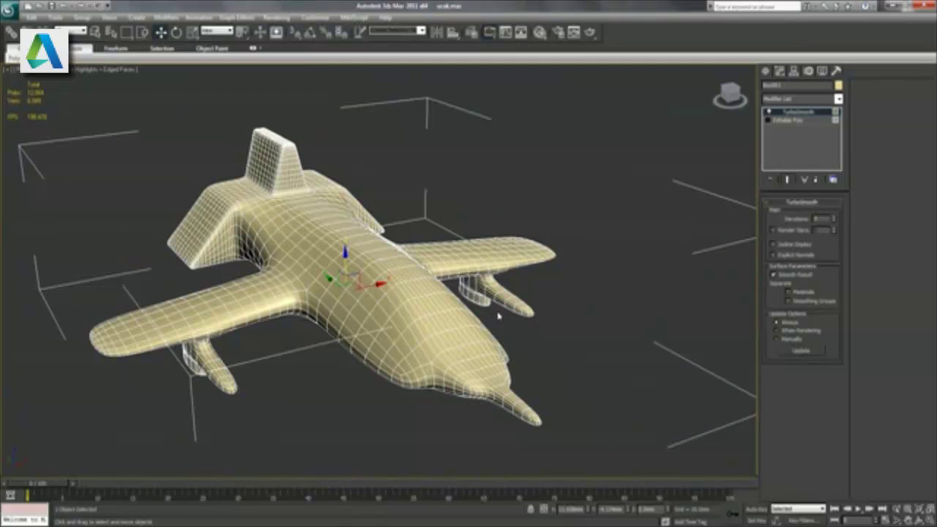
middle_click_drag(503, 313, 564, 317)
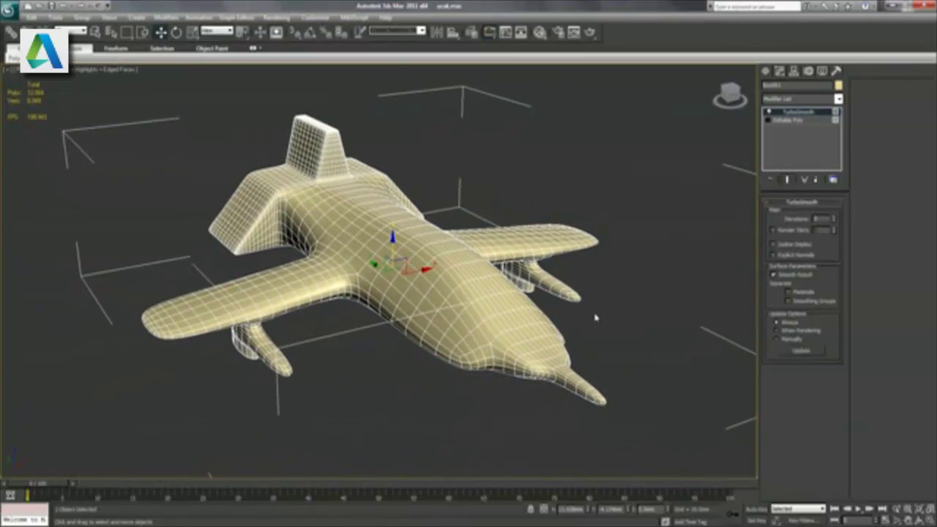
mouse_move(331, 320)
middle_mouse_down("alt")
mouse_move(429, 325)
mouse_move(440, 298)
middle_mouse_up("alt")
- Inset two matching polygons on the fuselage underside and right wing
left_click(796, 123)
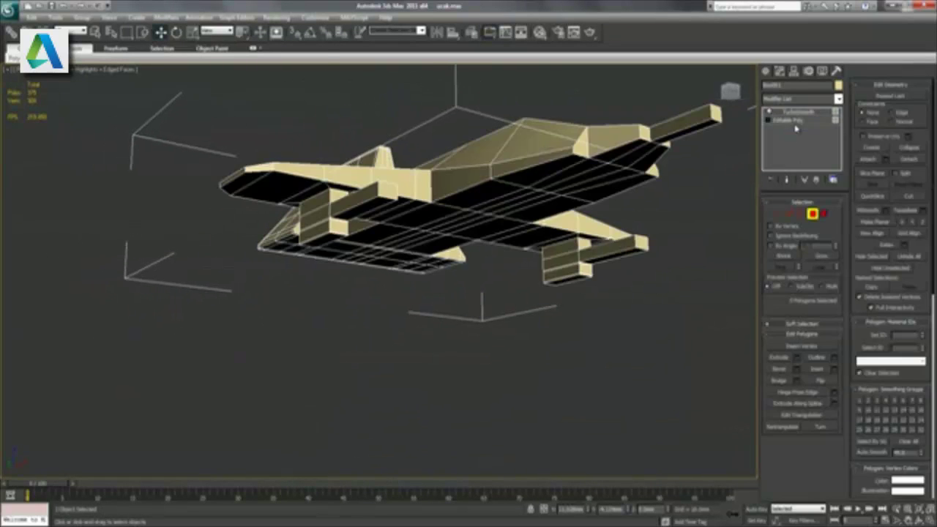
scroll(486, 219, "up", 2)
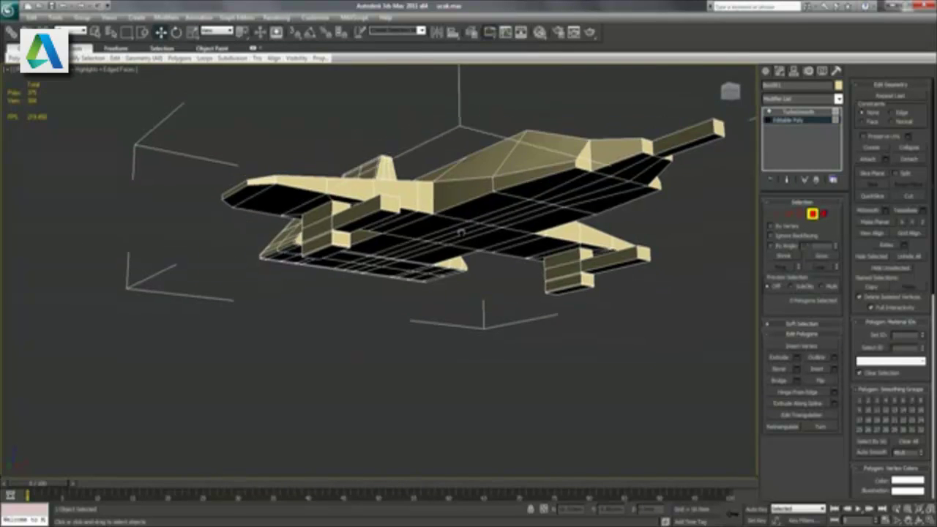
scroll(486, 220, "up", 3)
scroll(486, 219, "up", 3)
mouse_move(505, 323)
middle_mouse_down("alt")
mouse_move(528, 313)
mouse_move(483, 333)
middle_mouse_up("alt")
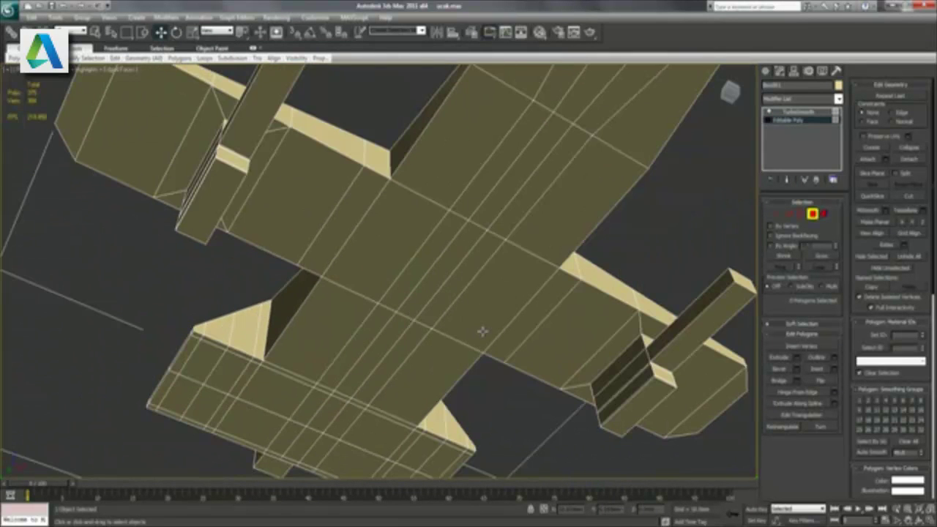
left_click(290, 187)
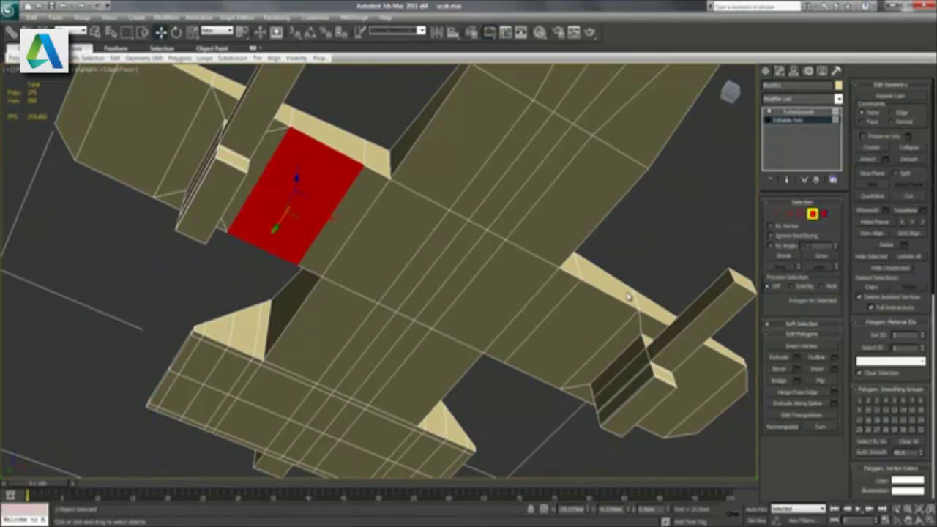
left_click(583, 336, "ctrl")
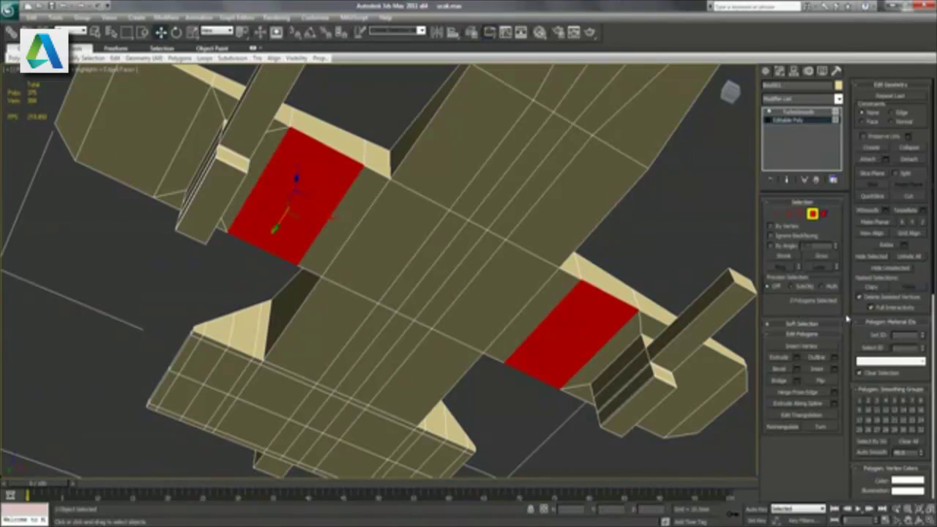
left_click(834, 370)
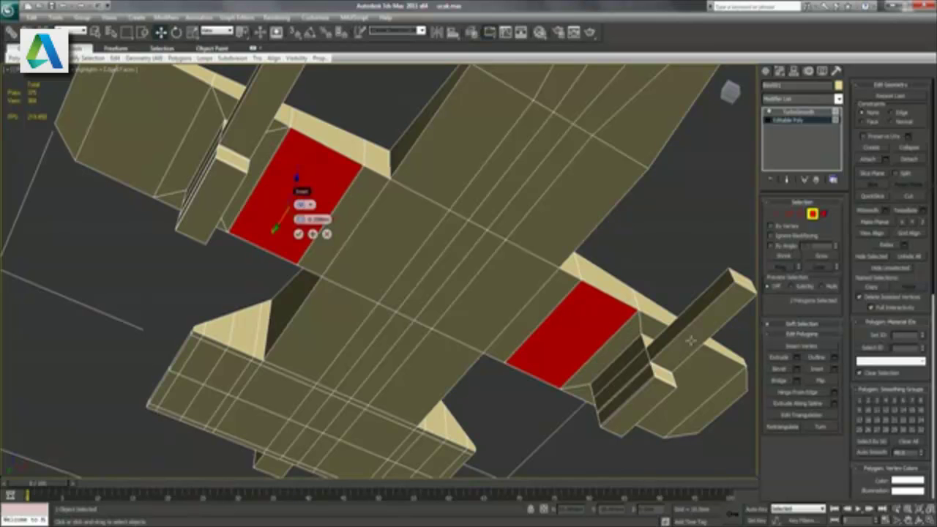
left_click_drag(299, 220, 288, 222)
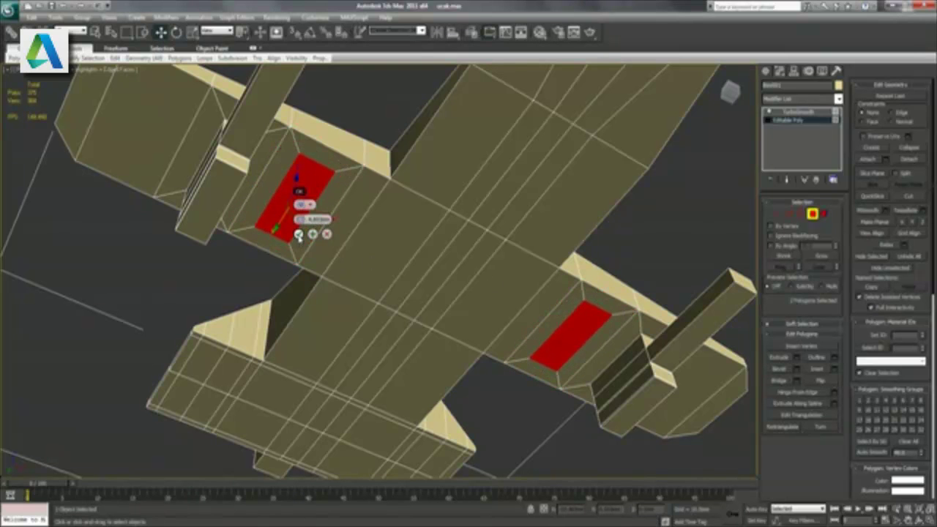
left_click(298, 234)
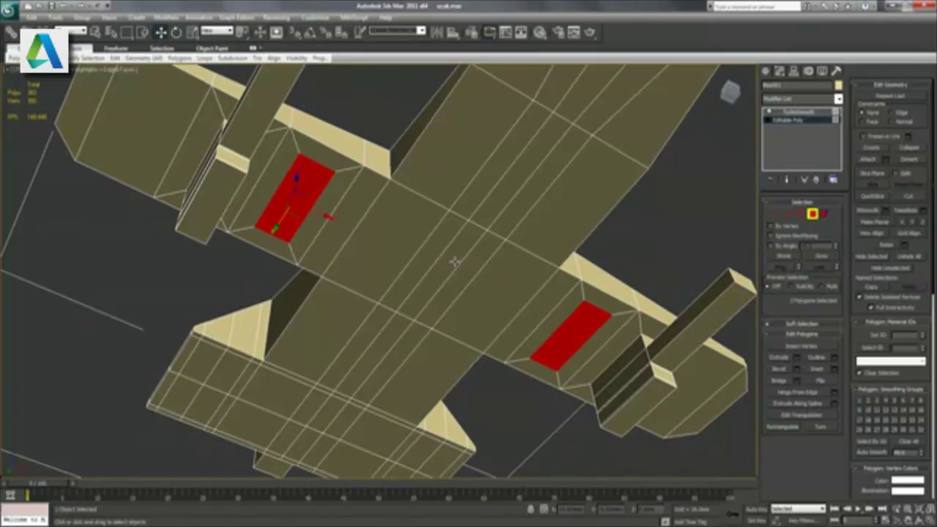
- Extrude the two inset faces inward into the body
left_click(796, 358)
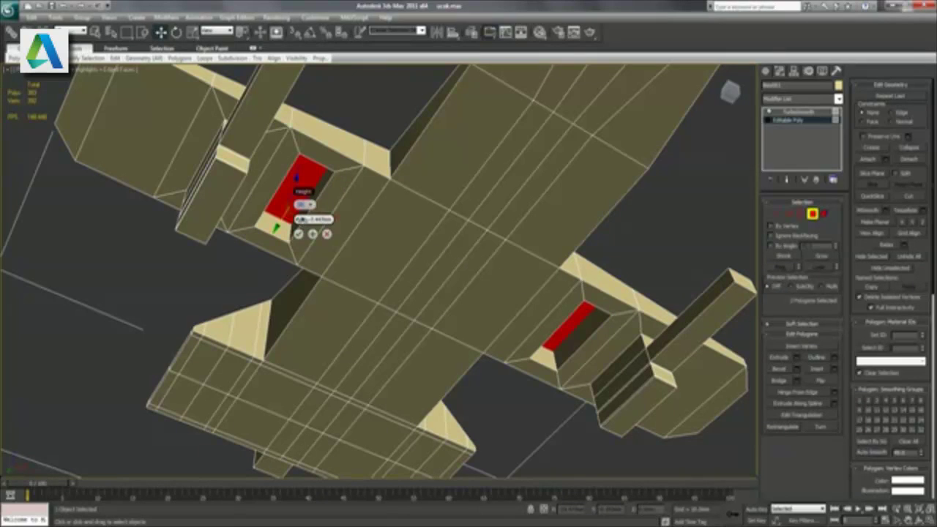
left_click_drag(301, 218, 345, 201)
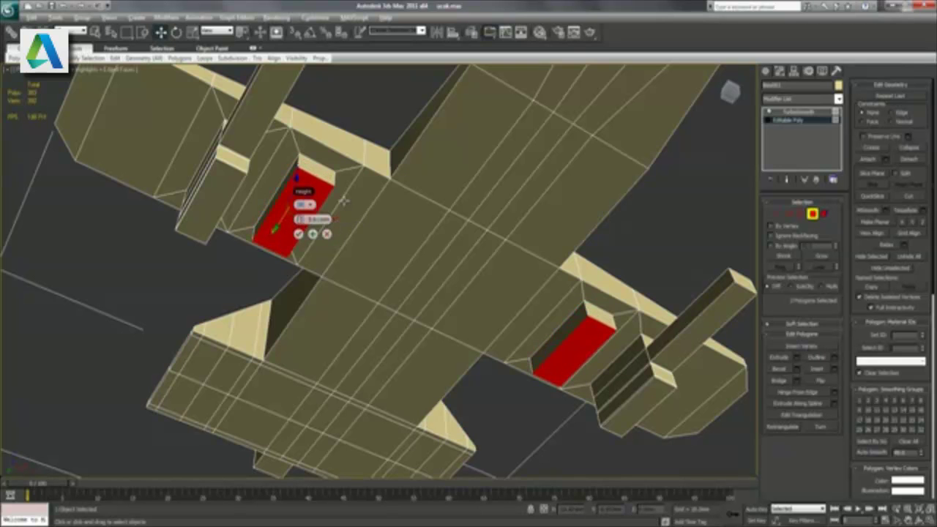
middle_click_drag(344, 201, 340, 255, "alt")
middle_click_drag(428, 305, 371, 207, "alt")
left_click(217, 285)
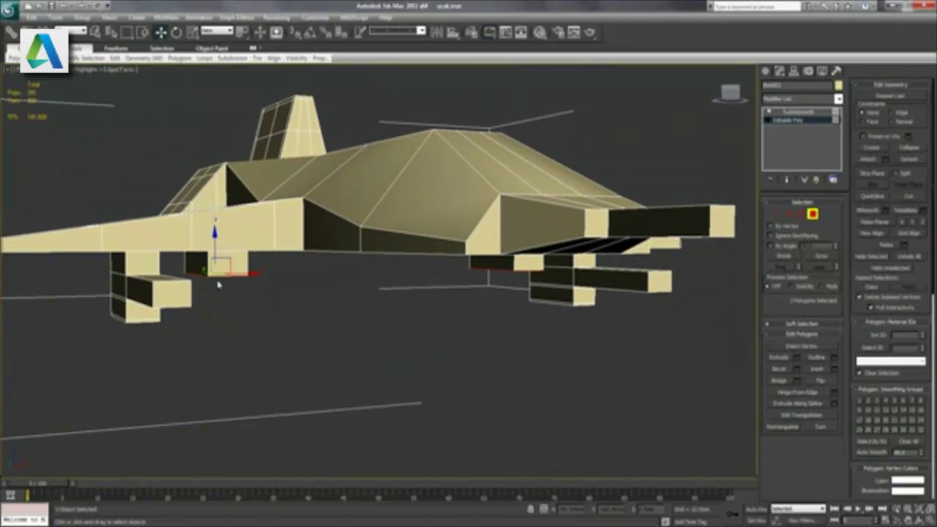
- Inset a matching pair of faces on the left and right underside
left_click(237, 256)
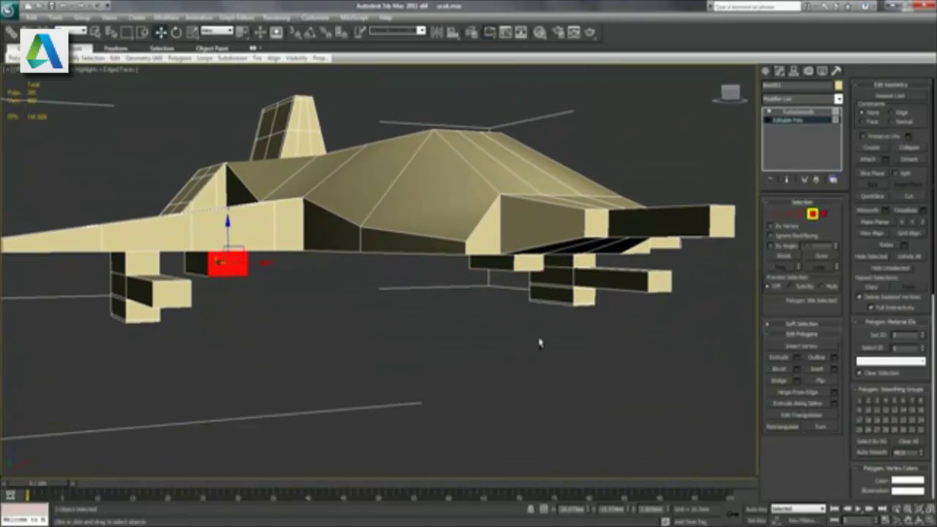
left_click(539, 269, "ctrl")
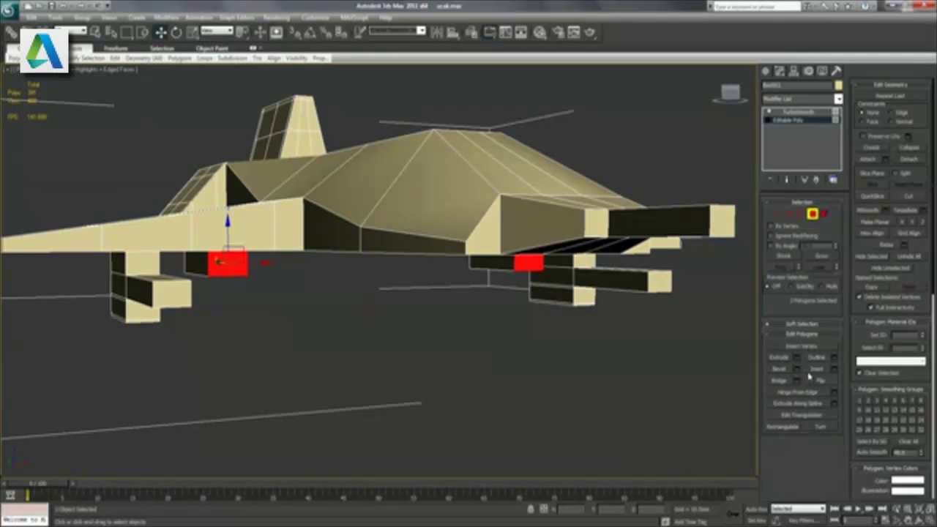
left_click(834, 369)
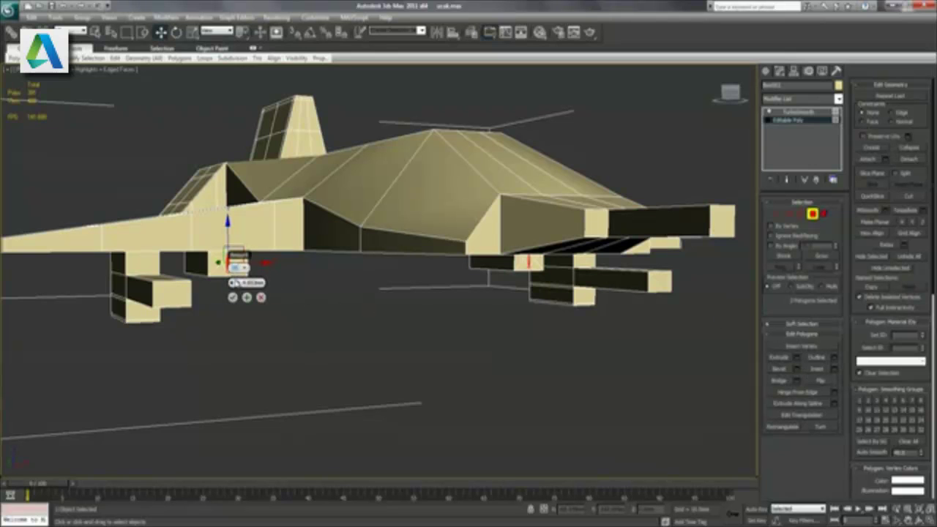
left_click_drag(234, 282, 214, 282)
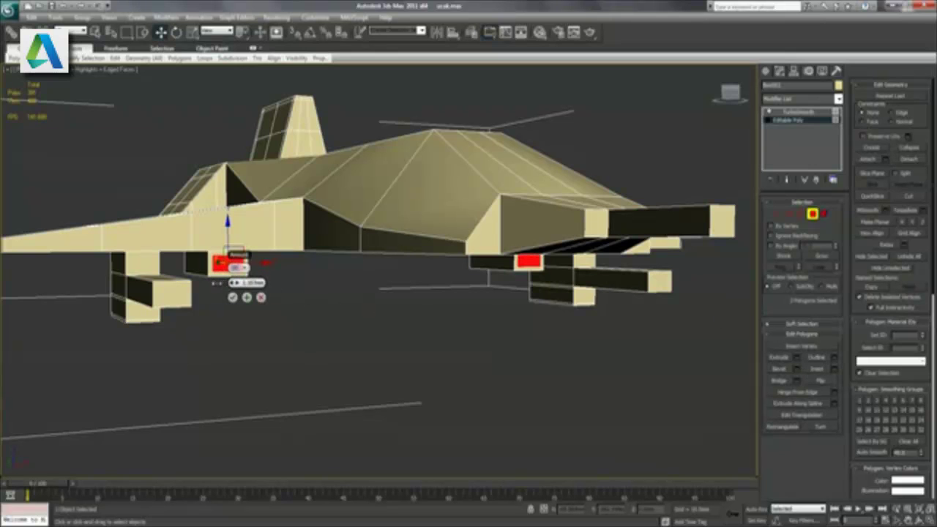
left_click(233, 298)
- Slide the two small faces along the body and extrude them about 10.4 mm outward
key("w")
left_click_drag(182, 264, 205, 265)
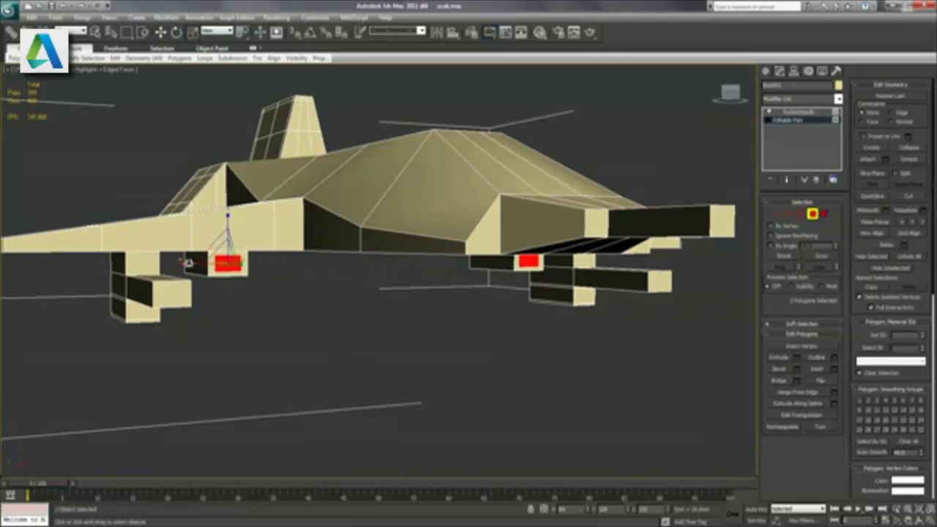
key("r")
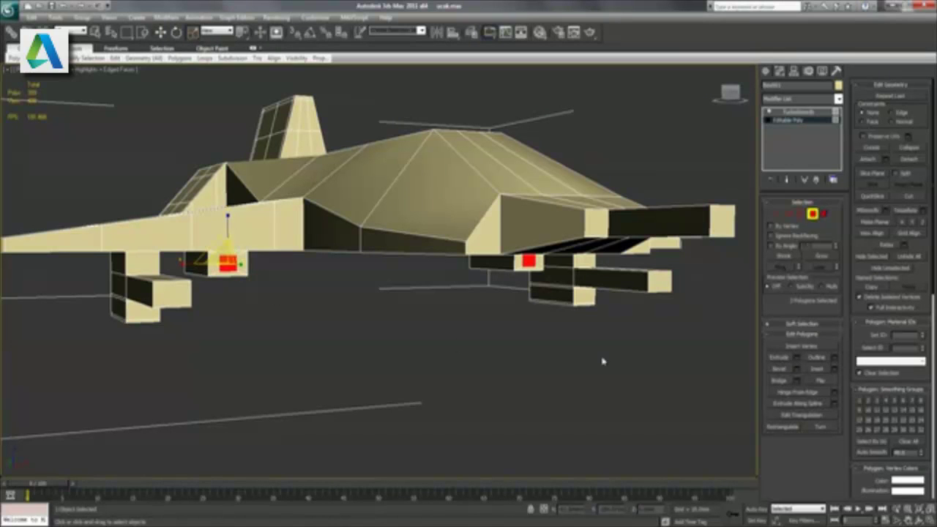
left_click(798, 357)
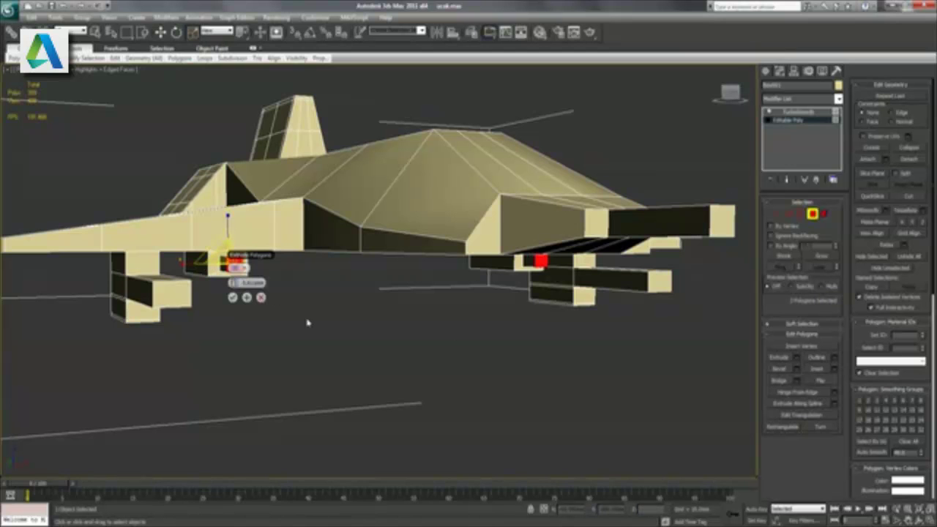
left_click_drag(233, 285, 232, 299)
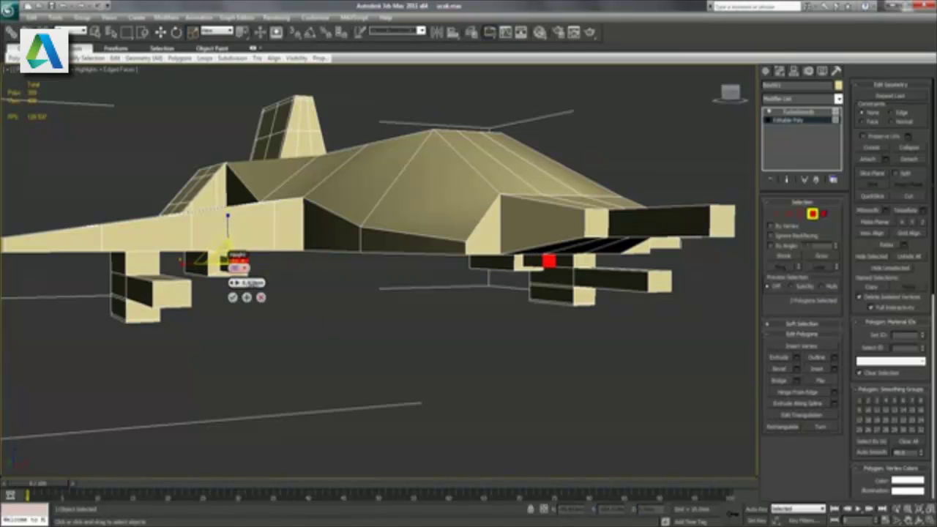
left_click(232, 298)
- Show the TurboSmooth result, turn off edged faces with F4, and orbit around the aircraft
key("w")
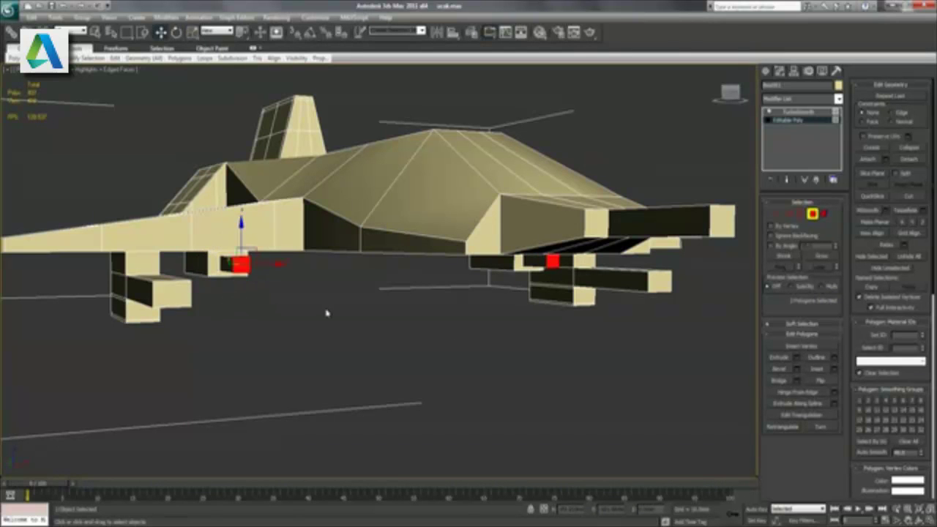
left_click(793, 112)
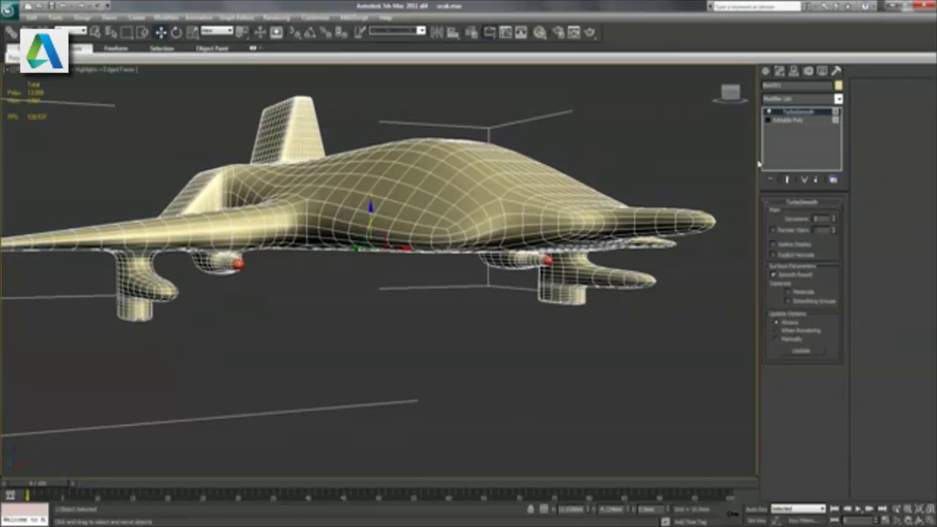
mouse_move(380, 284)
middle_mouse_down("alt")
mouse_move(320, 297)
mouse_move(444, 377)
mouse_move(479, 379)
middle_mouse_up("alt")
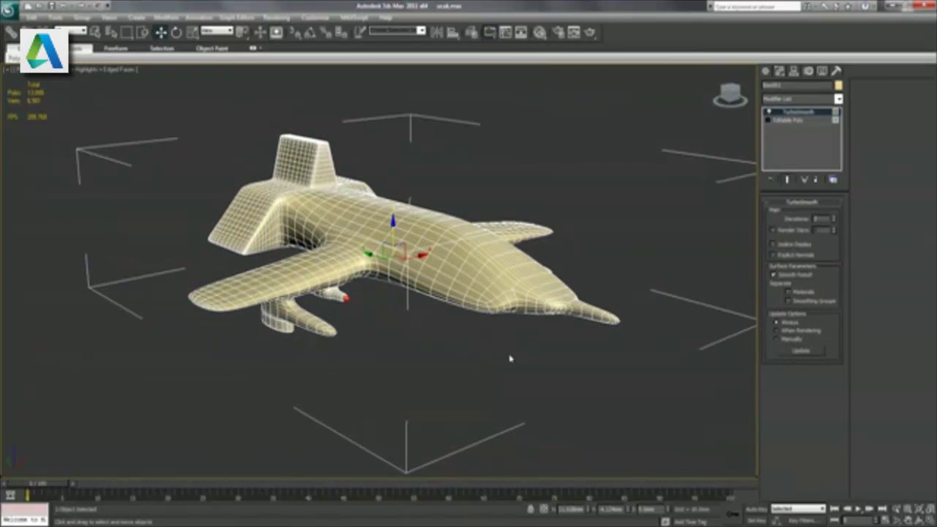
key("F4")
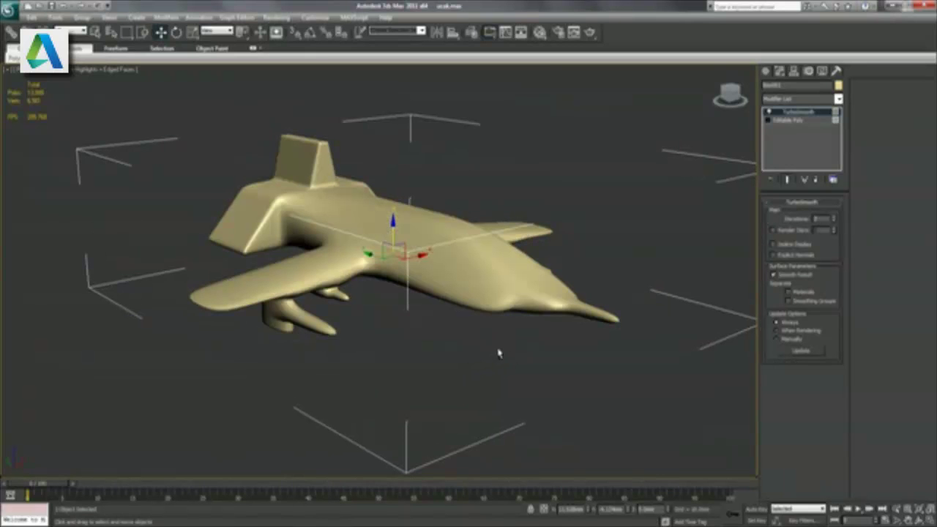
mouse_move(493, 355)
middle_mouse_down("alt")
mouse_move(419, 345)
mouse_move(743, 350)
middle_mouse_up("alt")
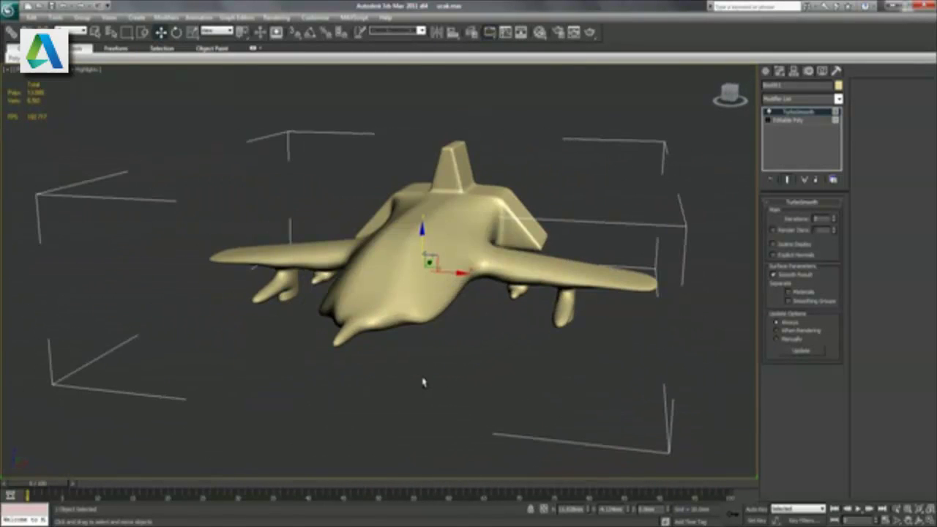
middle_click_drag(423, 382, 495, 379, "alt")
scroll(556, 371, "up", 1)
scroll(521, 341, "up", 1)
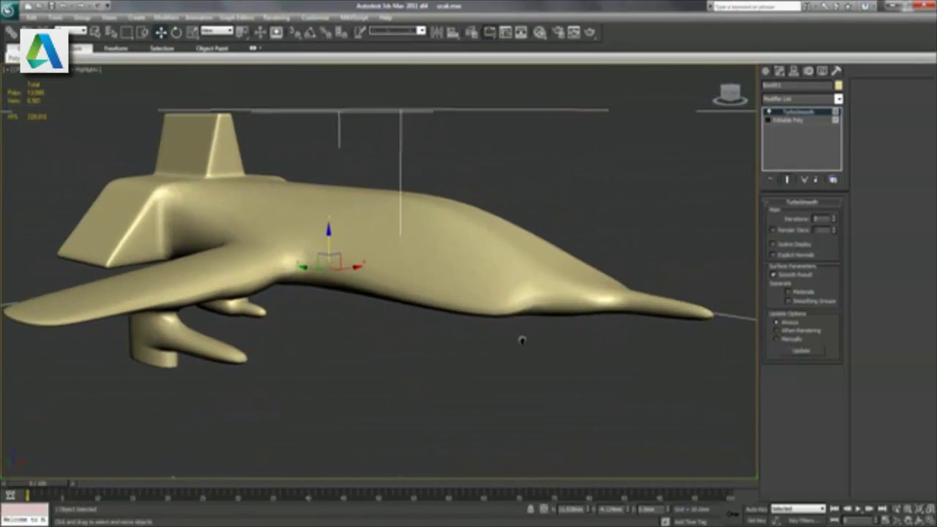
scroll(521, 341, "up", 1)
scroll(525, 358, "up", 2)
- Connect a new edge loop across the fuselage edge ring and preview it smoothed
left_click(792, 120)
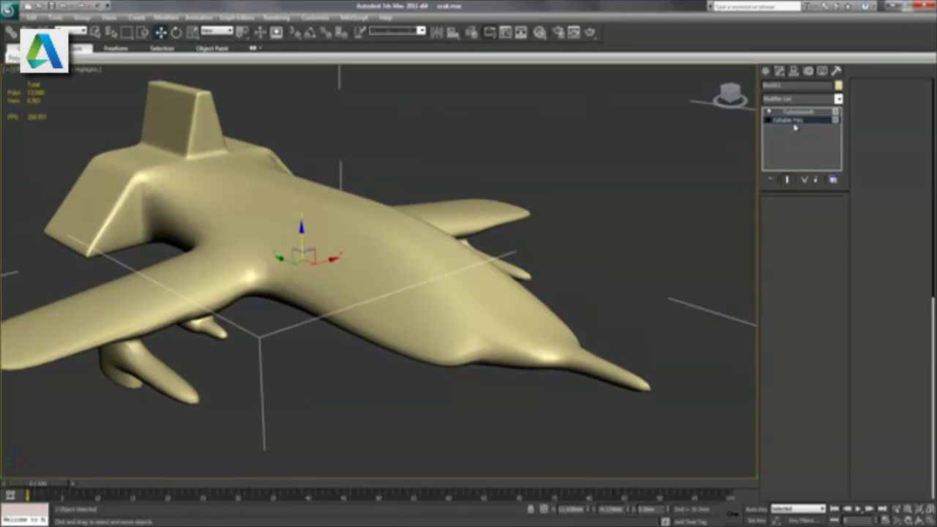
key("F4")
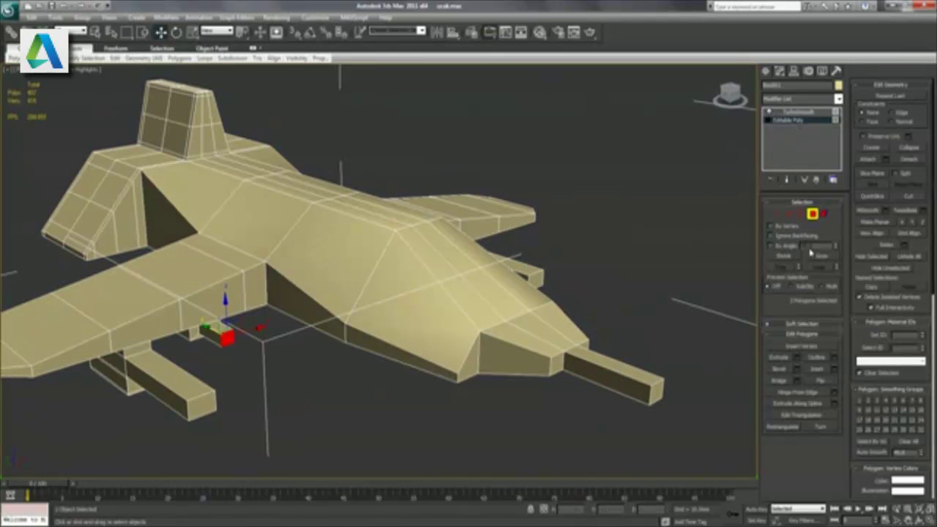
left_click(790, 213)
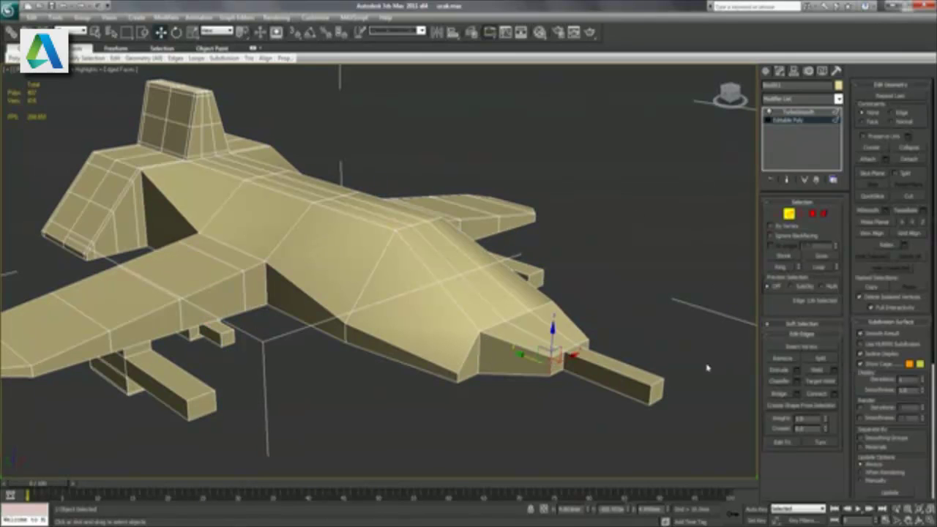
left_click(788, 268)
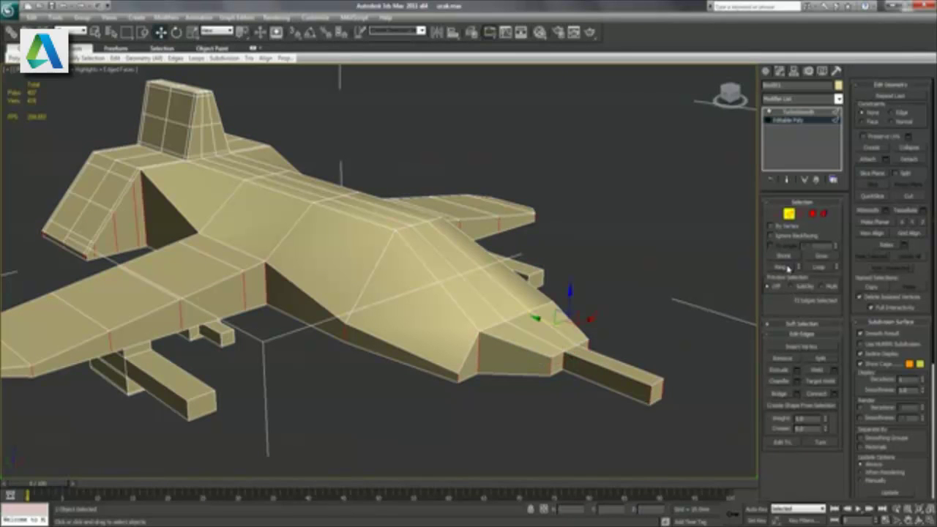
left_click(834, 396)
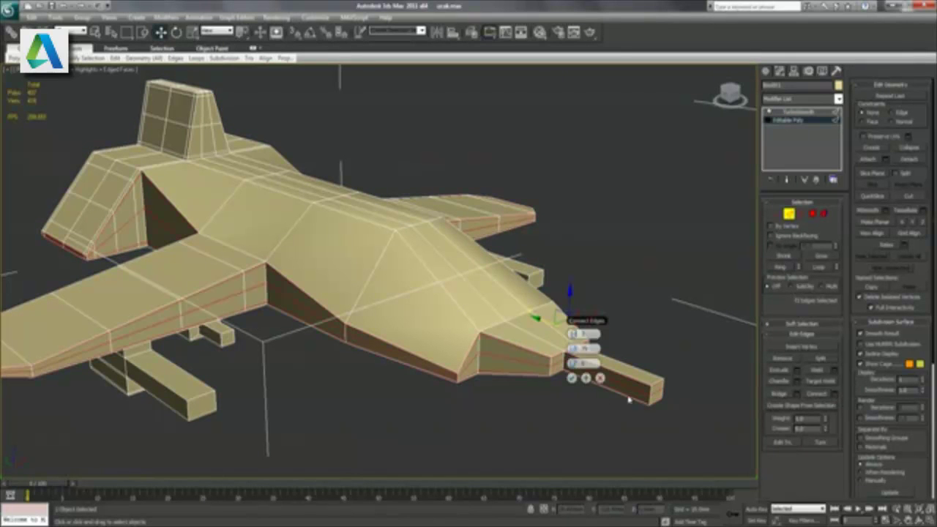
left_click(572, 378)
left_click(802, 113)
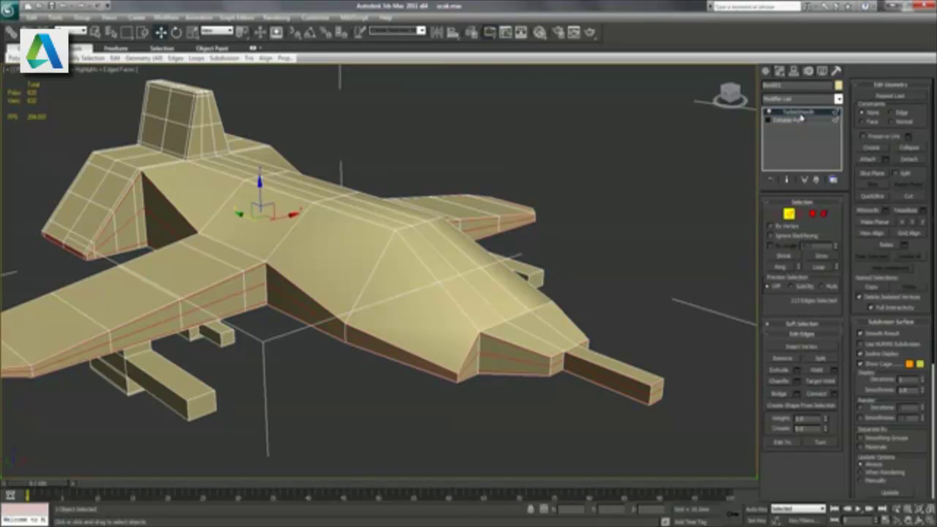
mouse_move(625, 331)
middle_mouse_down("alt")
mouse_move(578, 339)
mouse_move(584, 326)
mouse_move(627, 338)
middle_mouse_up("alt")
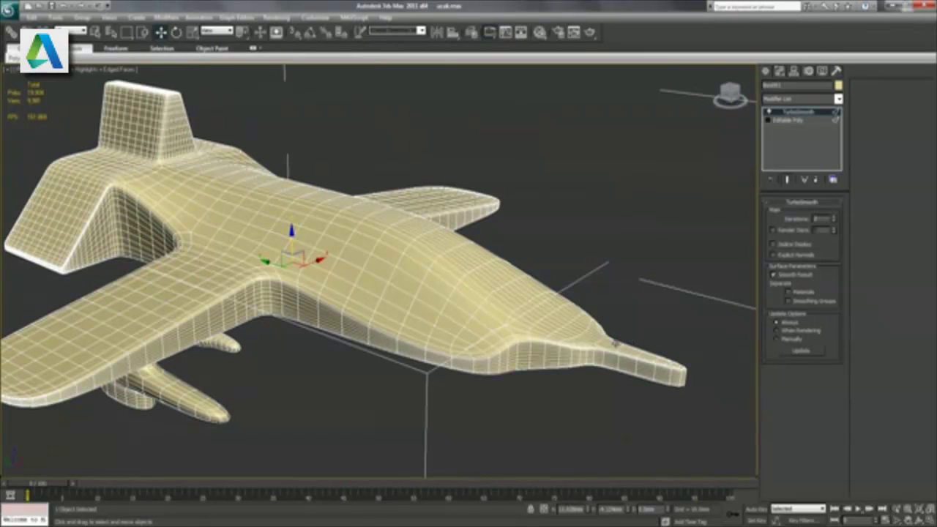
- Add a connecting edge loop around the nose and check the smoothed result
left_click(788, 119)
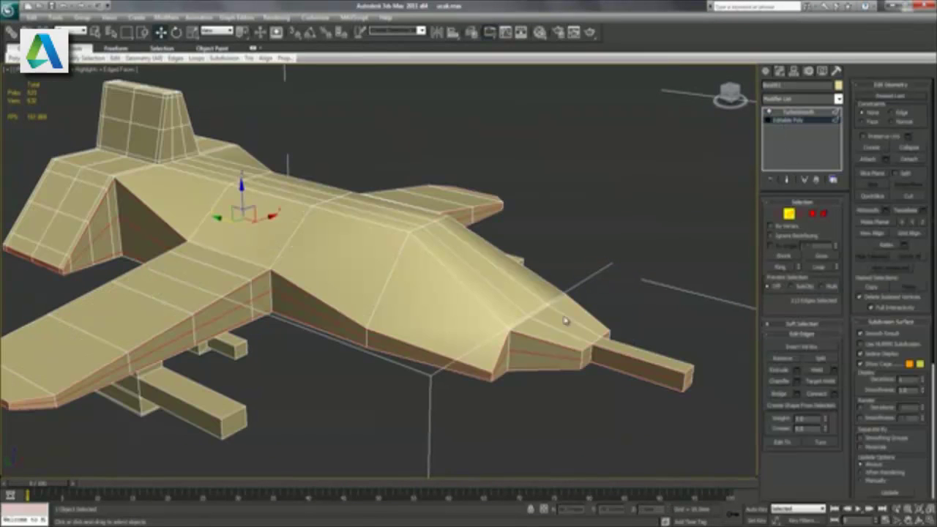
left_click(543, 369)
left_click(782, 269)
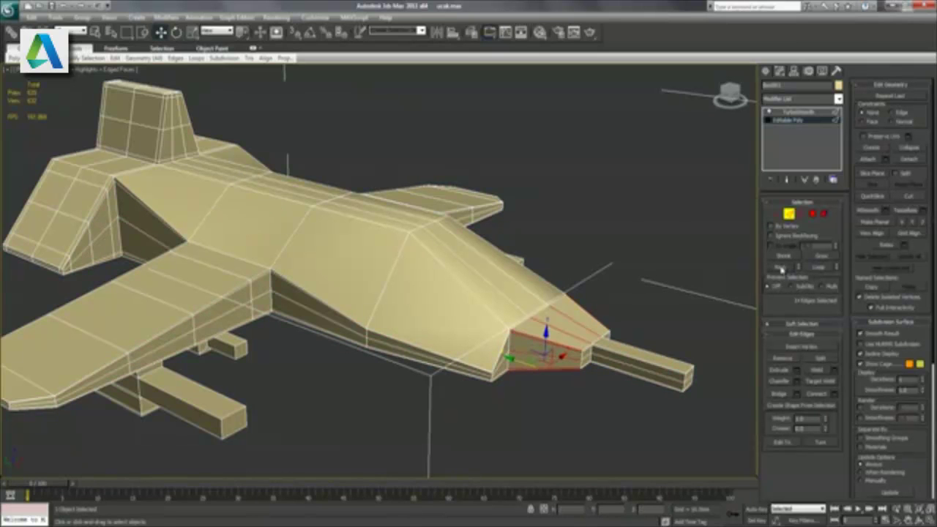
left_click(835, 397)
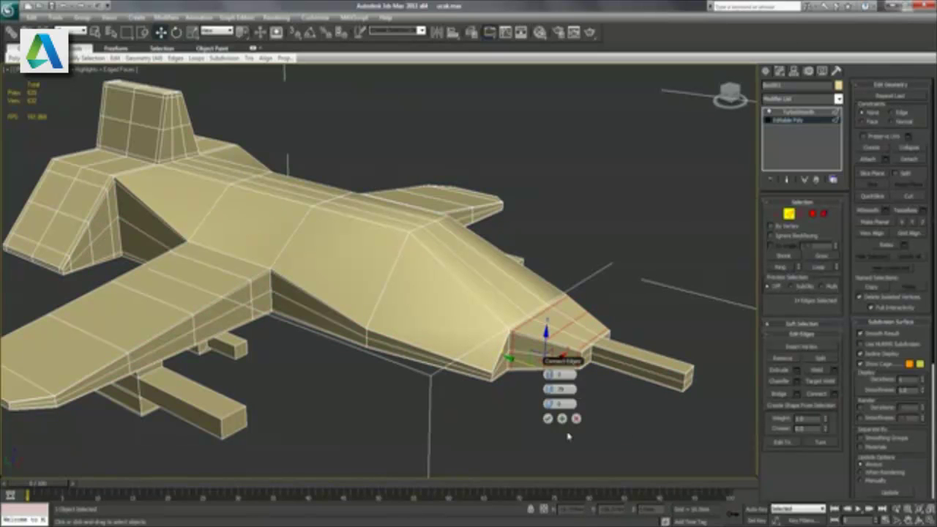
left_click(549, 420)
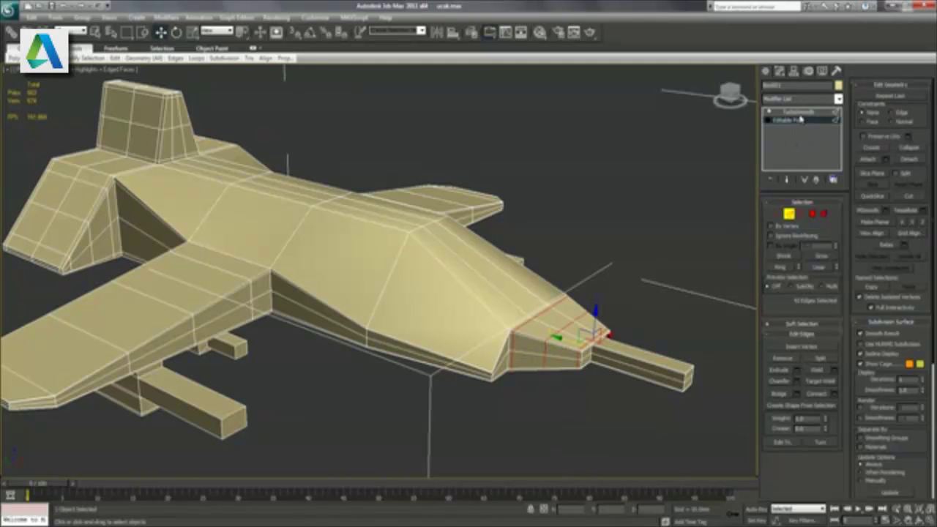
left_click(800, 115)
mouse_move(675, 313)
middle_mouse_down("alt")
mouse_move(645, 325)
mouse_move(630, 313)
middle_mouse_up("alt")
left_click(787, 122)
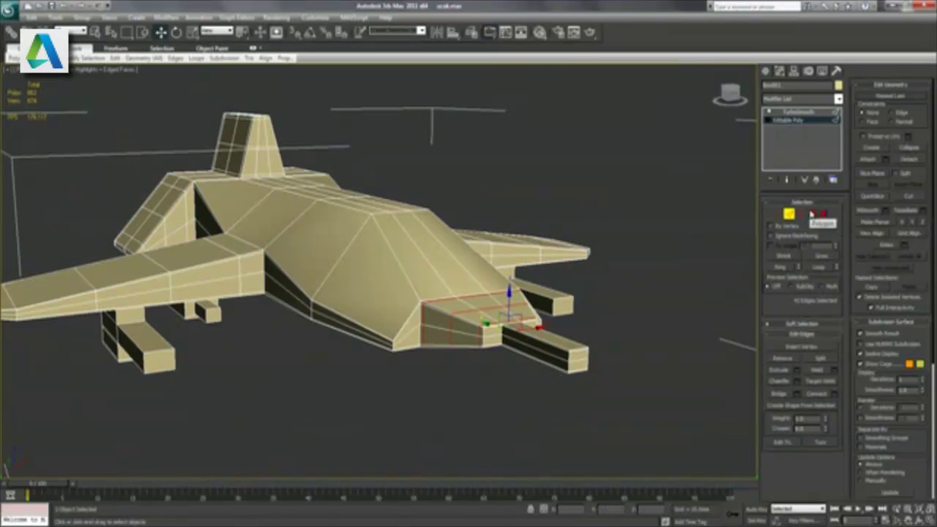
- Scale down the nose probe's end face into a sharp point and check it smoothed
left_click(811, 214)
left_click(577, 357)
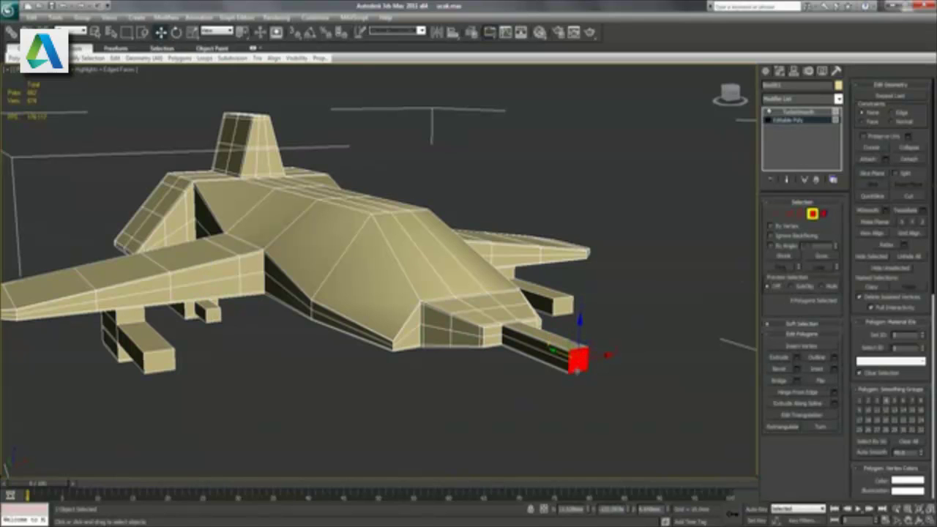
left_click(191, 32)
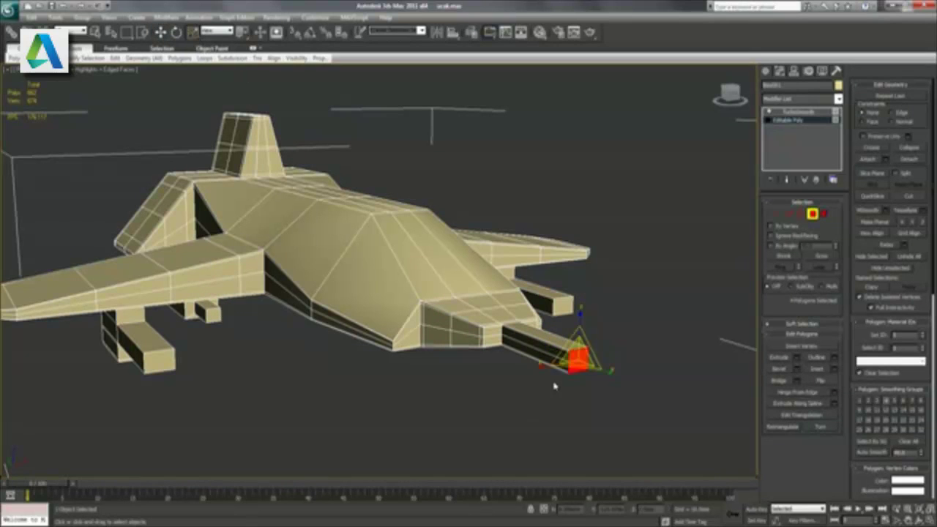
left_click_drag(578, 359, 557, 423)
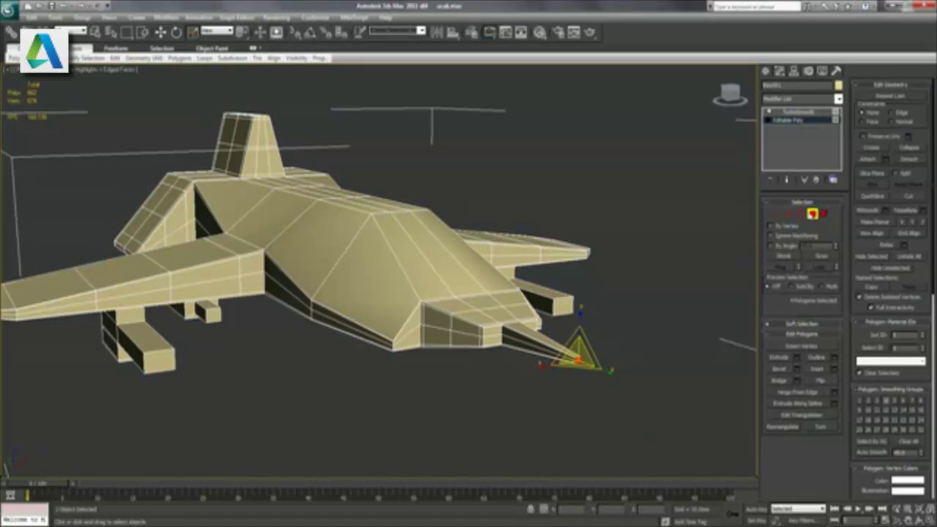
key("w")
left_click(803, 116)
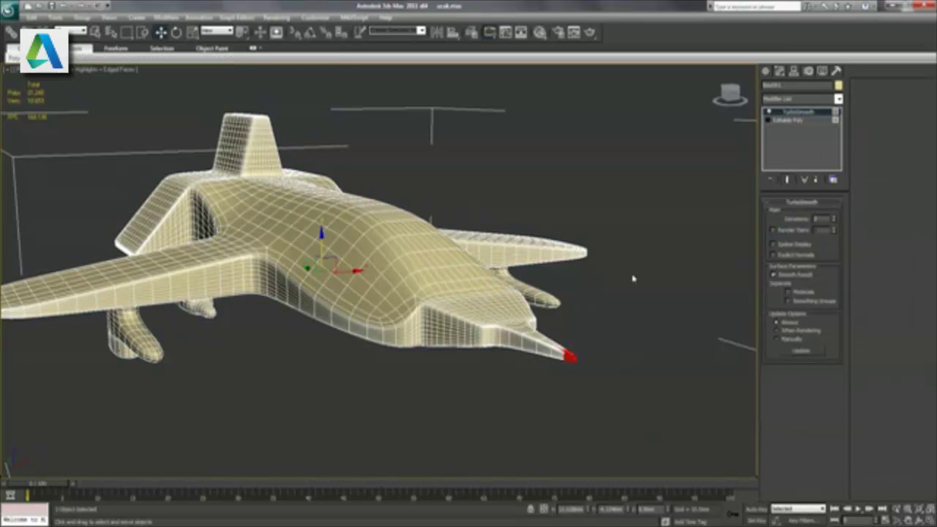
middle_click_drag(648, 297, 685, 304, "alt")
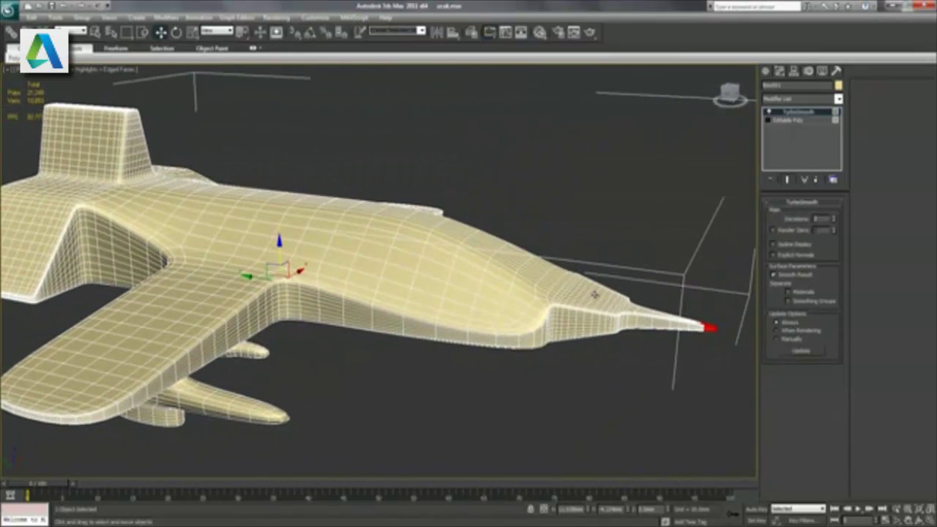
middle_click_drag(594, 294, 529, 286, "alt")
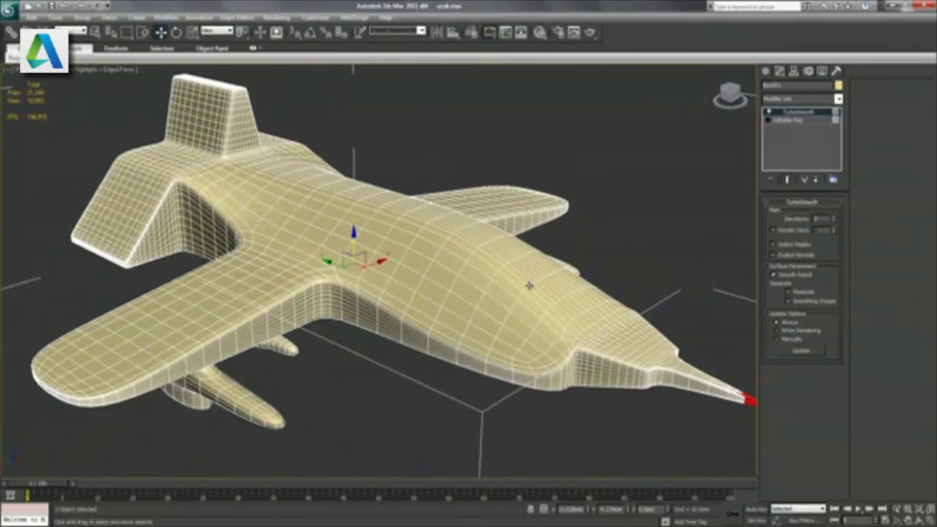
scroll(564, 300, "down", 5)
left_click(798, 119)
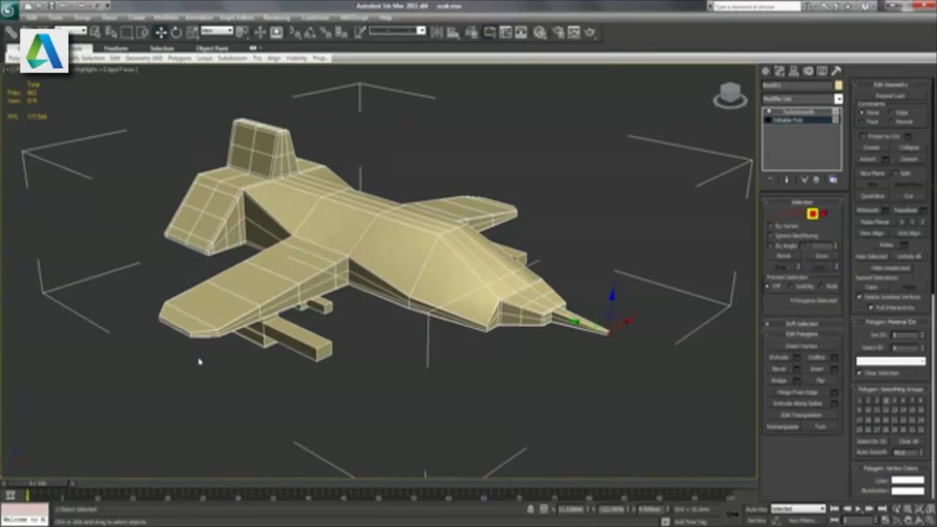
- Select the front edge face and the angled end faces at the wing's tip
mouse_move(204, 371)
middle_mouse_down("alt")
mouse_move(274, 356)
mouse_move(340, 376)
middle_mouse_up("alt")
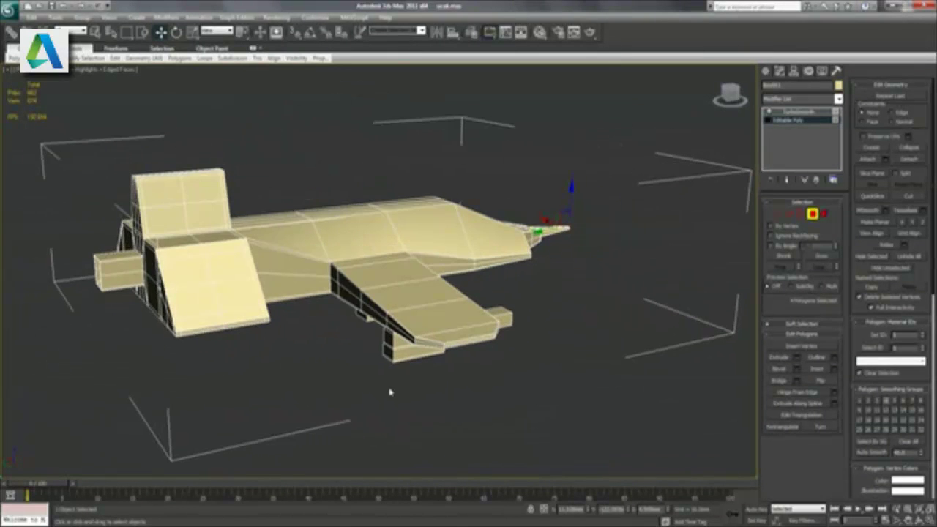
scroll(429, 381, "up", 1)
scroll(426, 364, "up", 1)
scroll(451, 376, "up", 2)
scroll(460, 380, "up", 2)
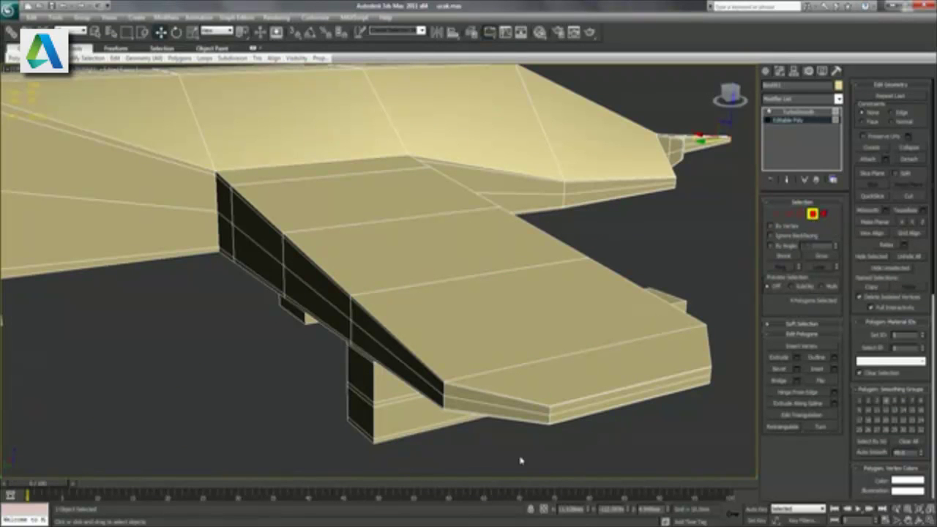
left_click(564, 411)
mouse_move(564, 411)
middle_mouse_down("alt")
mouse_move(556, 445)
mouse_move(550, 429)
mouse_move(530, 448)
middle_mouse_up("alt")
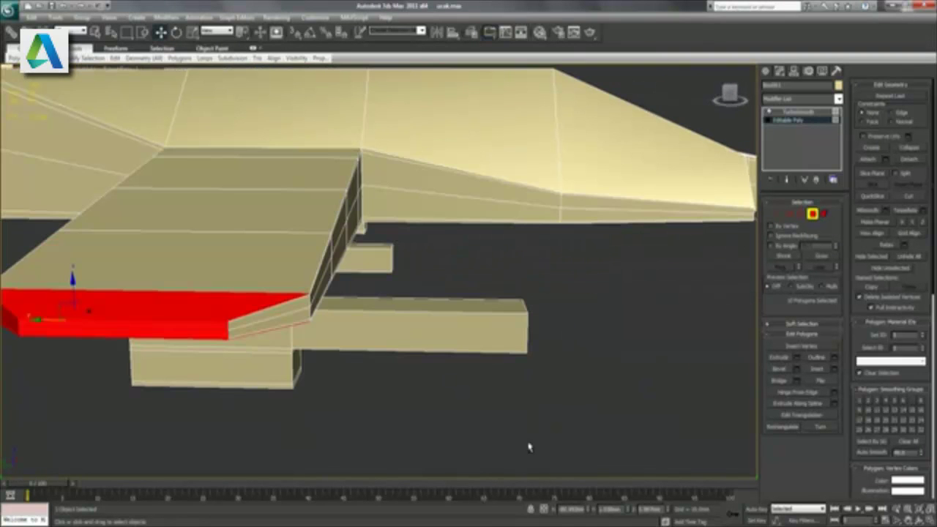
left_click(258, 324, "ctrl")
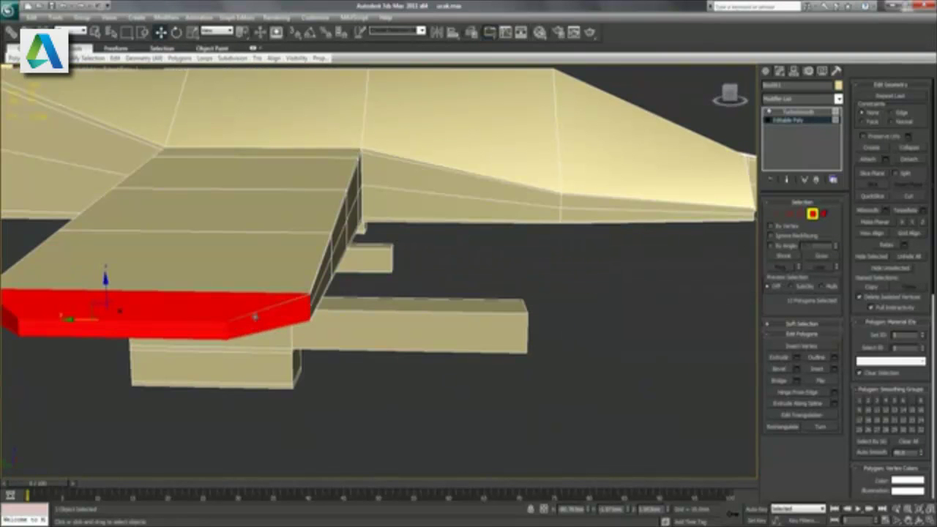
left_click(258, 312, "ctrl")
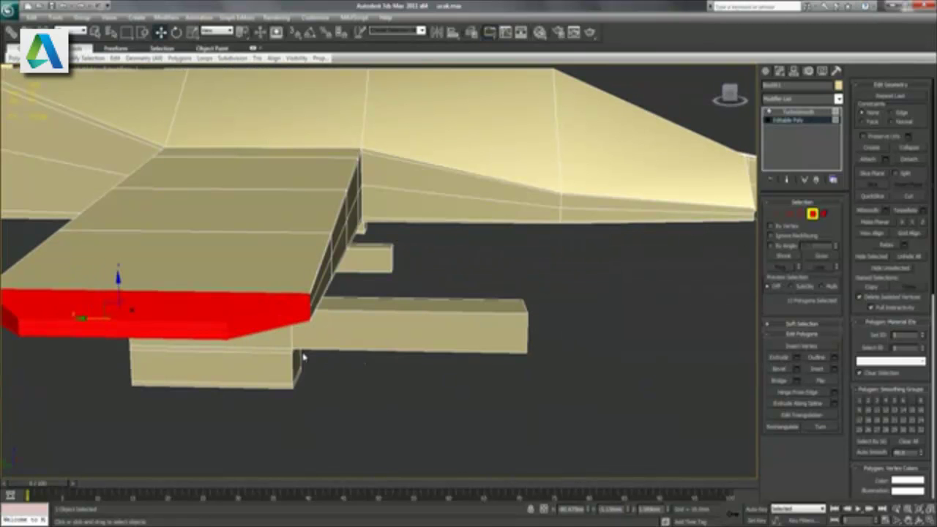
left_click(297, 324, "ctrl")
mouse_move(230, 380)
middle_mouse_down("alt")
mouse_move(247, 356)
mouse_move(268, 360)
mouse_move(253, 374)
middle_mouse_up("alt")
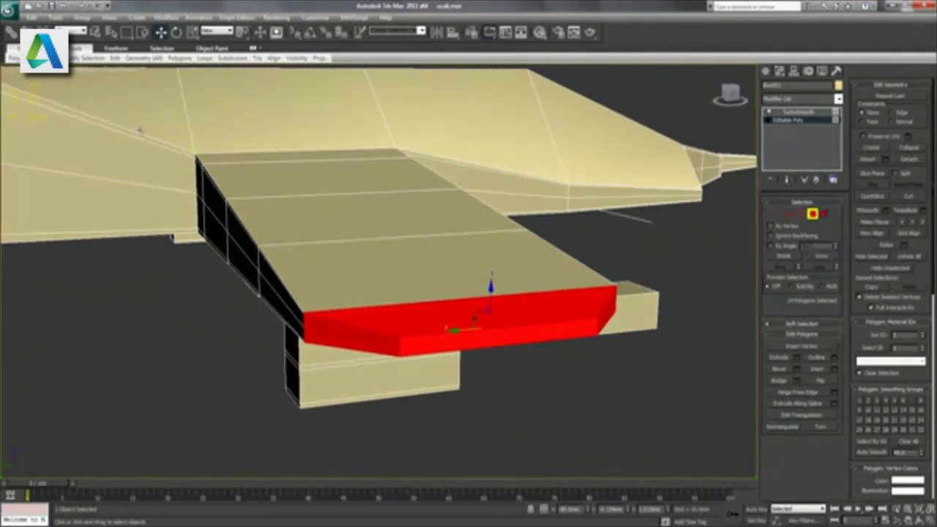
- Scale the selected end faces down and pull them far outward into a long pointed tip
left_click(192, 32)
left_click_drag(489, 325, 437, 402)
key("w")
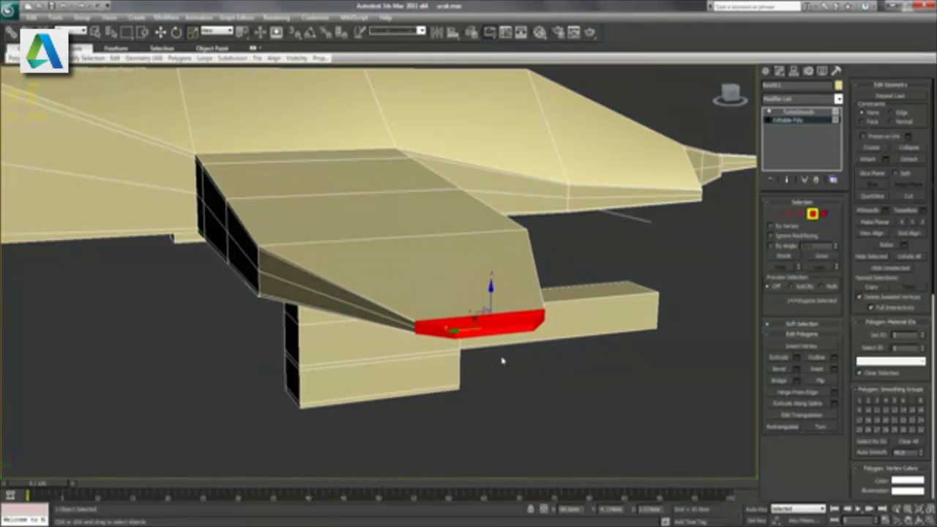
mouse_move(456, 349)
middle_mouse_down("alt")
mouse_move(554, 376)
mouse_move(386, 322)
middle_mouse_up("alt")
mouse_move(548, 331)
left_mouse_down()
mouse_move(668, 385)
mouse_move(711, 387)
left_mouse_up()
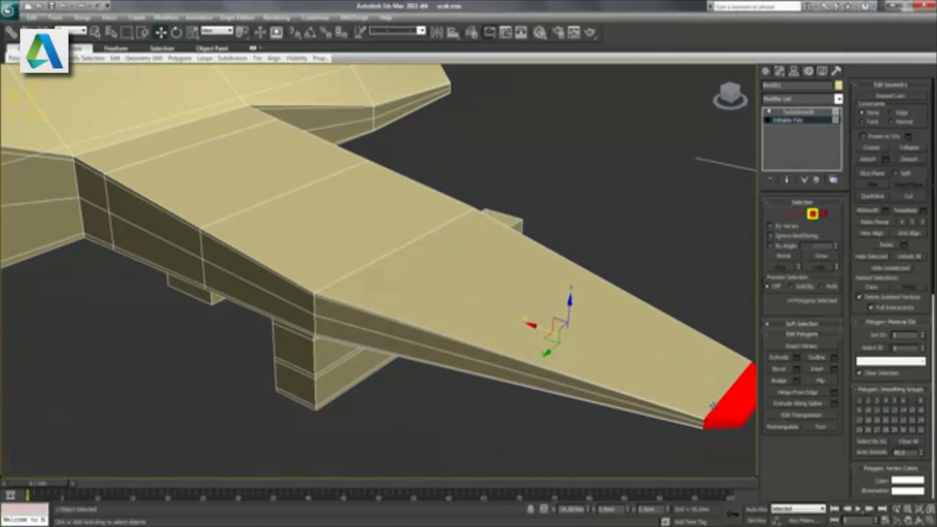
middle_click_drag(663, 395, 482, 409, "alt")
scroll(570, 406, "down", 5)
middle_click_drag(507, 335, 469, 322, "alt")
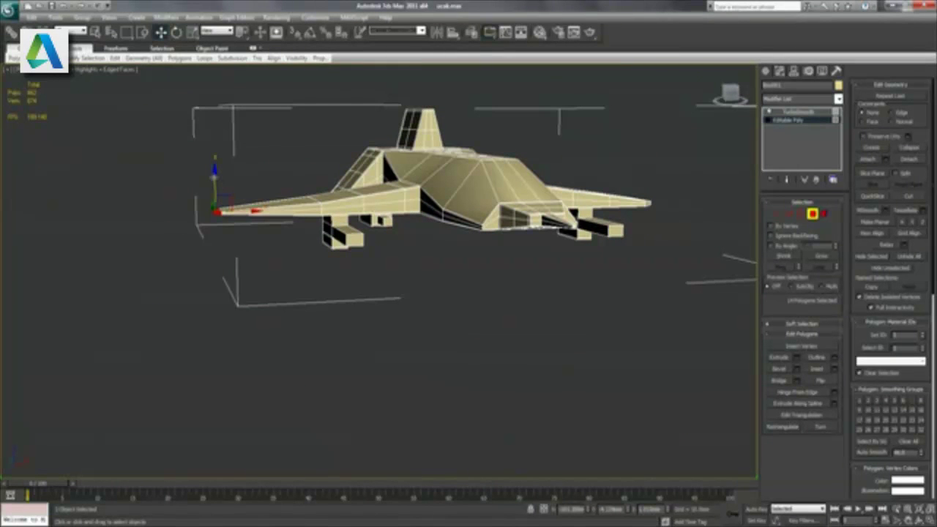
- Lower the tip face slightly on Z, preview the TurboSmooth result, then return to Editable Poly
left_click_drag(214, 184, 214, 183)
left_click(785, 112)
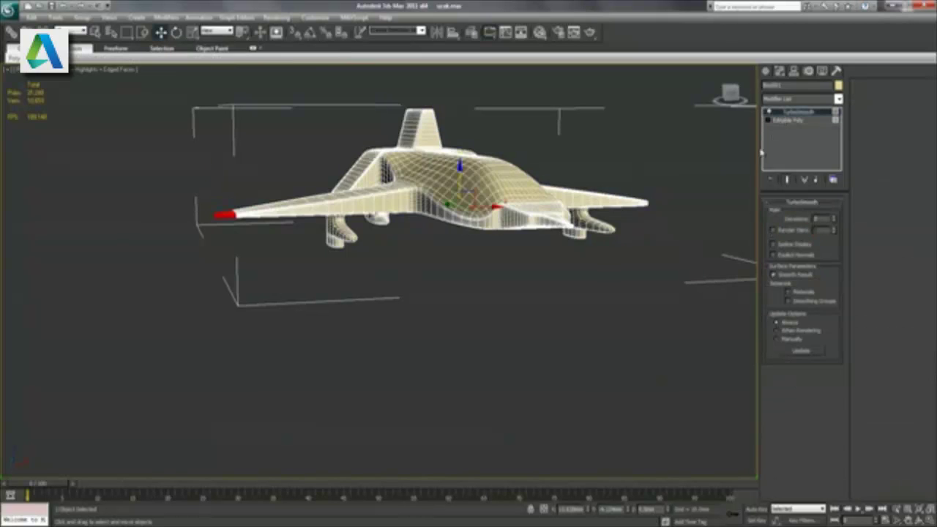
mouse_move(408, 283)
middle_mouse_down("alt")
mouse_move(491, 310)
mouse_move(439, 301)
mouse_move(454, 299)
mouse_move(393, 341)
mouse_move(383, 371)
middle_mouse_up("alt")
middle_click_drag(450, 335, 443, 358, "alt")
mouse_move(518, 354)
middle_mouse_down("alt")
mouse_move(501, 362)
mouse_move(502, 334)
middle_mouse_up("alt")
left_click(788, 120)
middle_click_drag(553, 354, 516, 346)
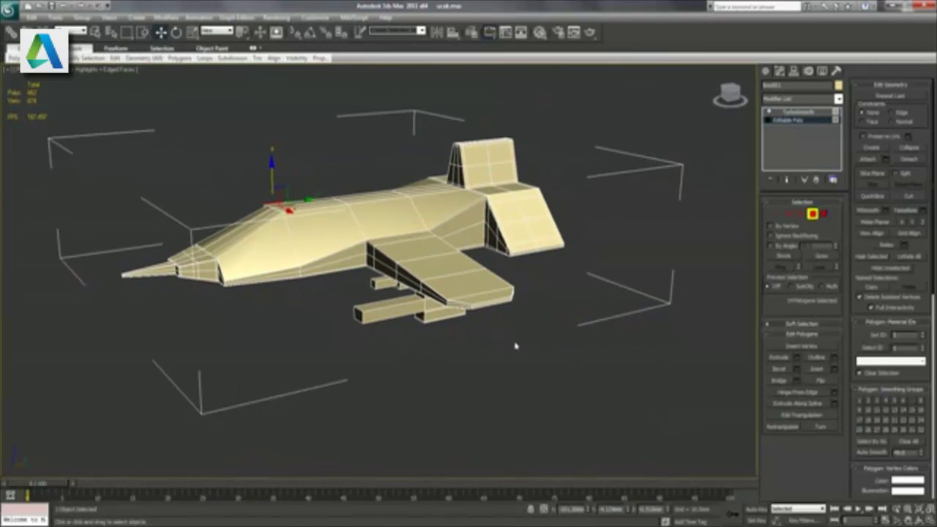
- Select the other wing's end polygon along with its small bevel polygons
scroll(516, 346, "up", 4)
middle_click_drag(559, 397, 589, 396, "alt")
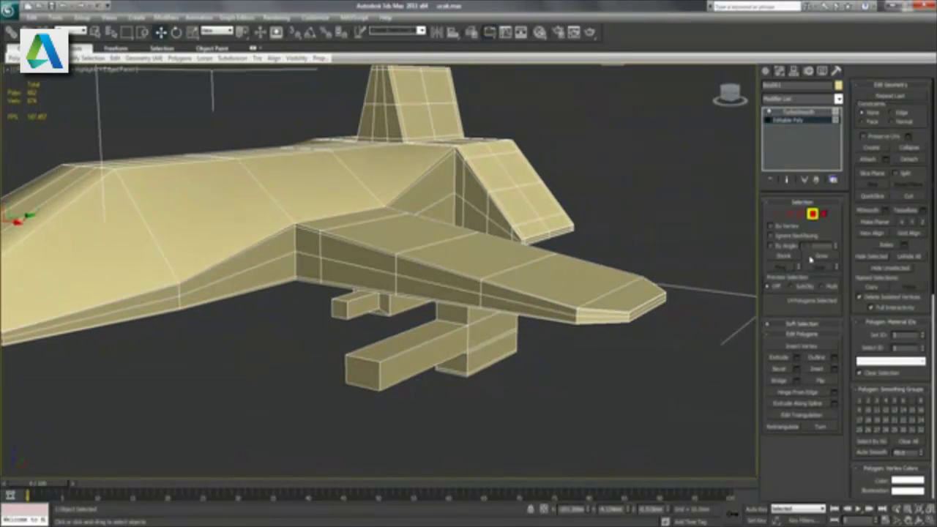
left_click(627, 310)
mouse_move(628, 310)
middle_mouse_down("alt")
mouse_move(617, 344)
mouse_move(573, 393)
middle_mouse_up("alt")
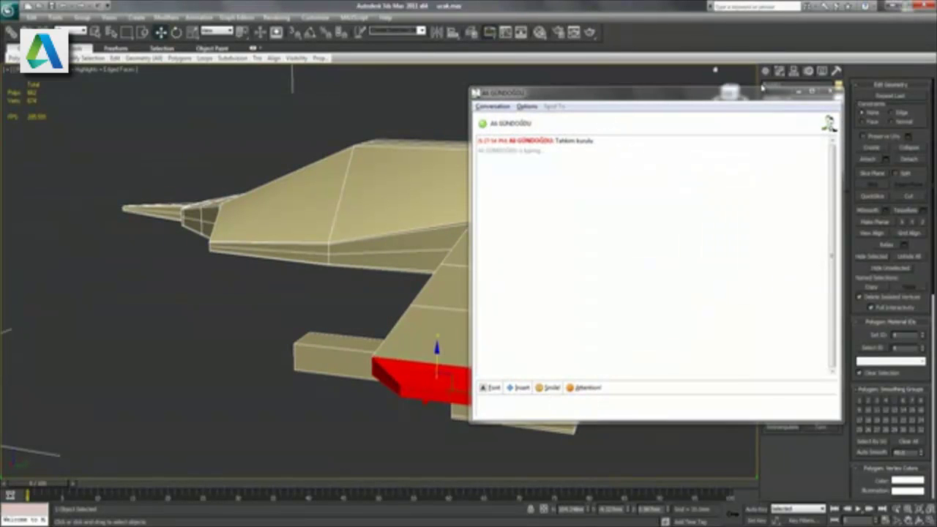
left_click(484, 5)
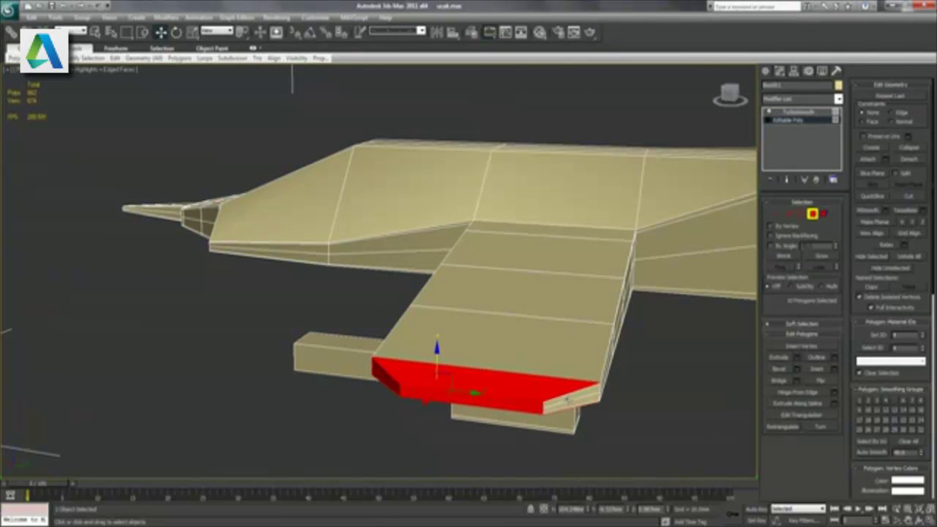
left_click(565, 395, "ctrl")
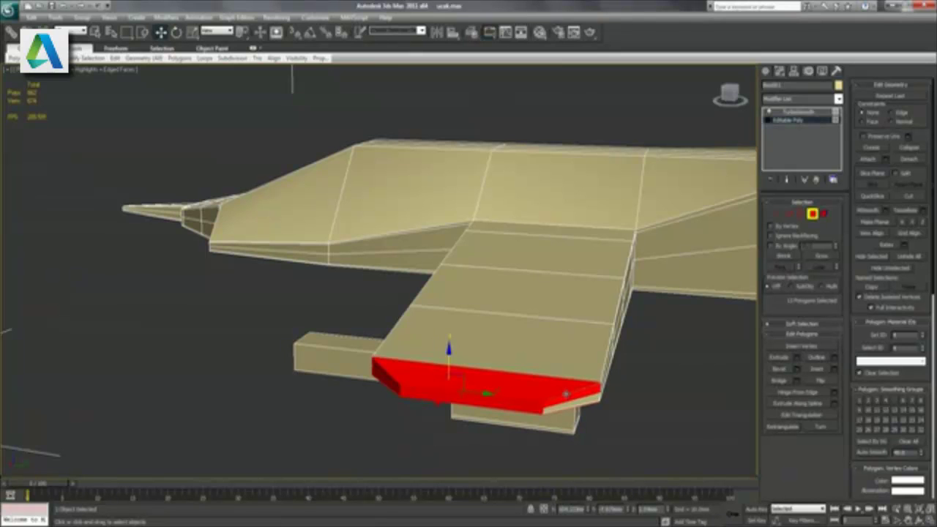
left_click(567, 394, "ctrl")
left_click(568, 405, "ctrl")
left_click(565, 408, "ctrl")
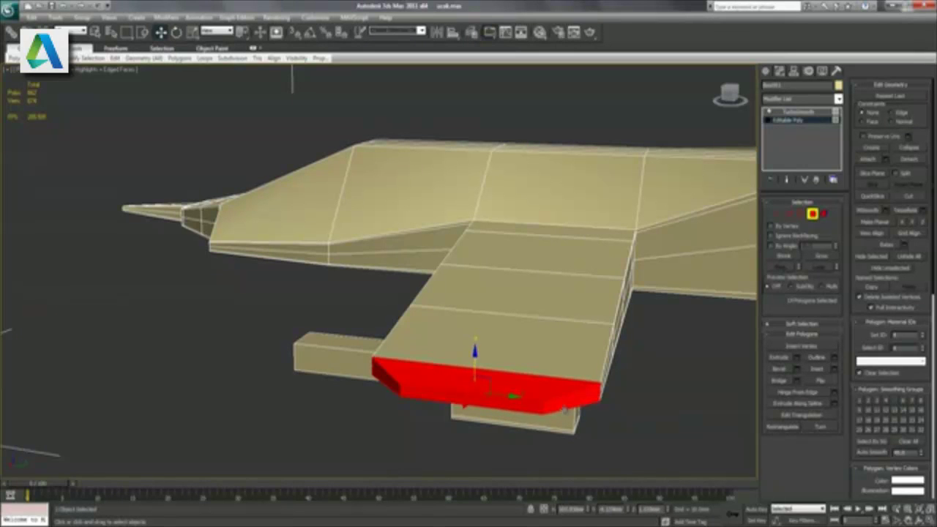
mouse_move(480, 429)
middle_mouse_down("alt")
mouse_move(469, 435)
mouse_move(547, 438)
middle_mouse_up("alt")
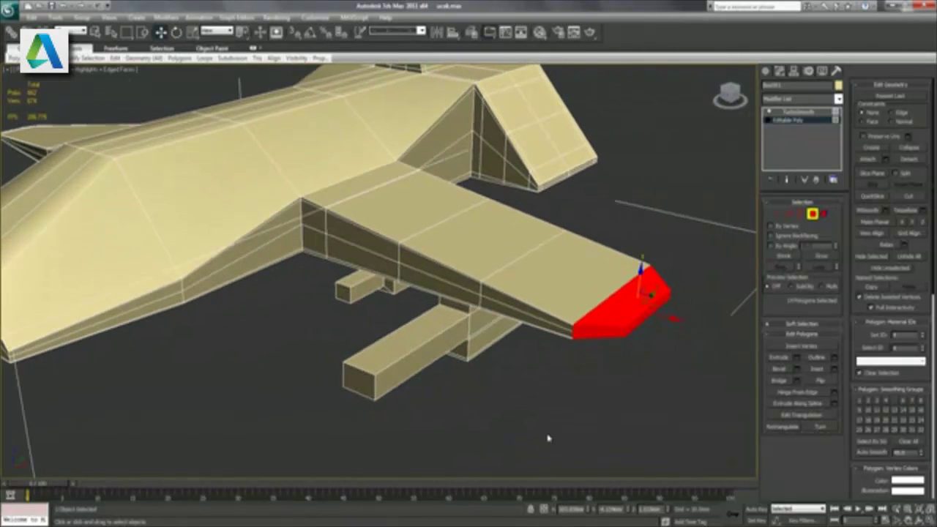
- Scale the selected end polygons down and pull the wingtip outward to lengthen it
left_click(193, 32)
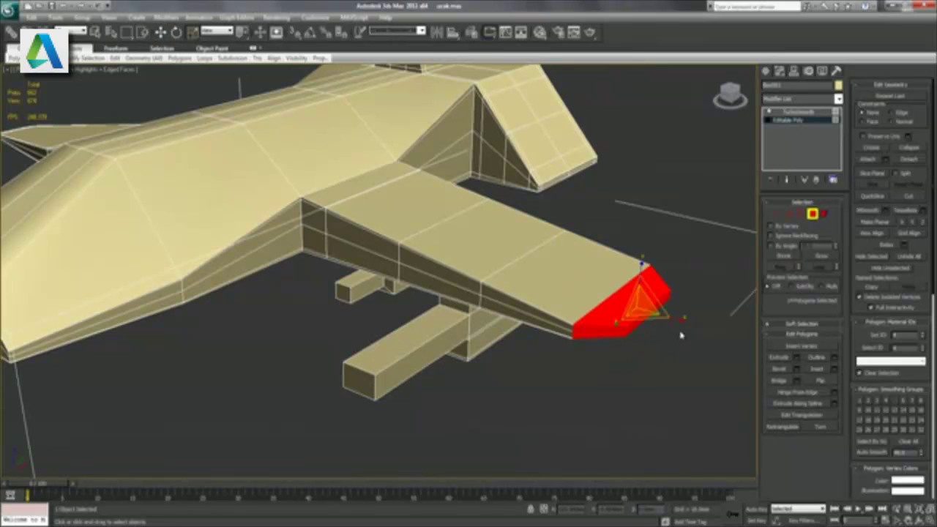
left_click_drag(615, 325, 677, 319)
key("w")
scroll(677, 319, "down", 2)
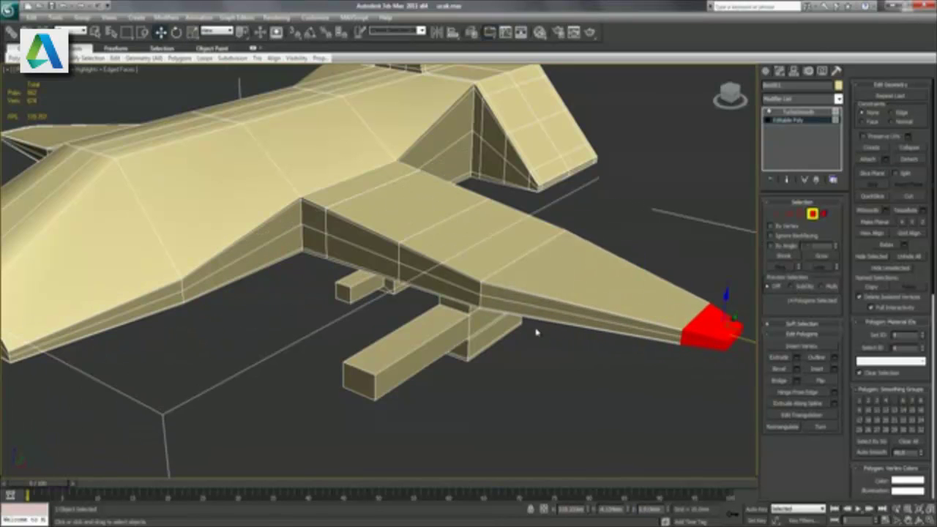
scroll(537, 332, "down", 3)
middle_click_drag(425, 331, 462, 352, "alt")
middle_click_drag(361, 344, 460, 403, "alt")
mouse_move(431, 366)
middle_mouse_down("alt")
mouse_move(433, 381)
mouse_move(482, 384)
middle_mouse_up("alt")
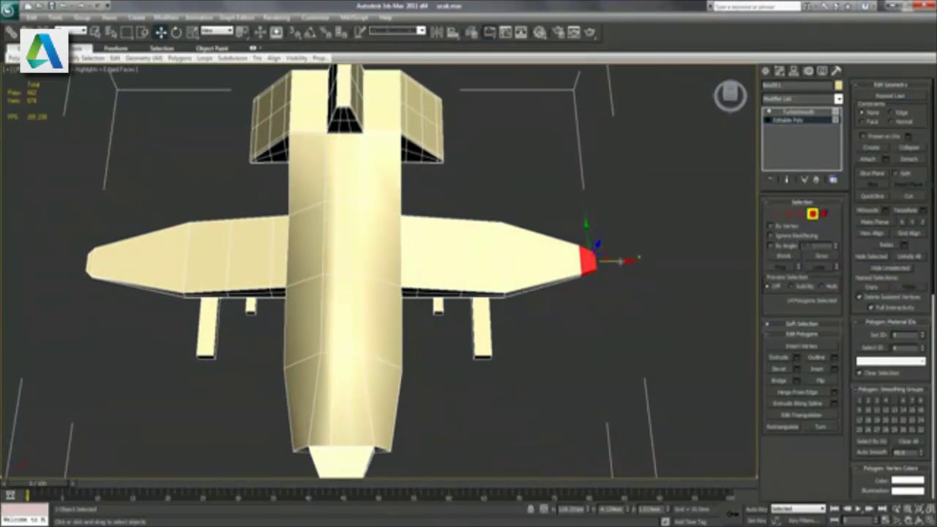
left_click_drag(622, 261, 637, 266)
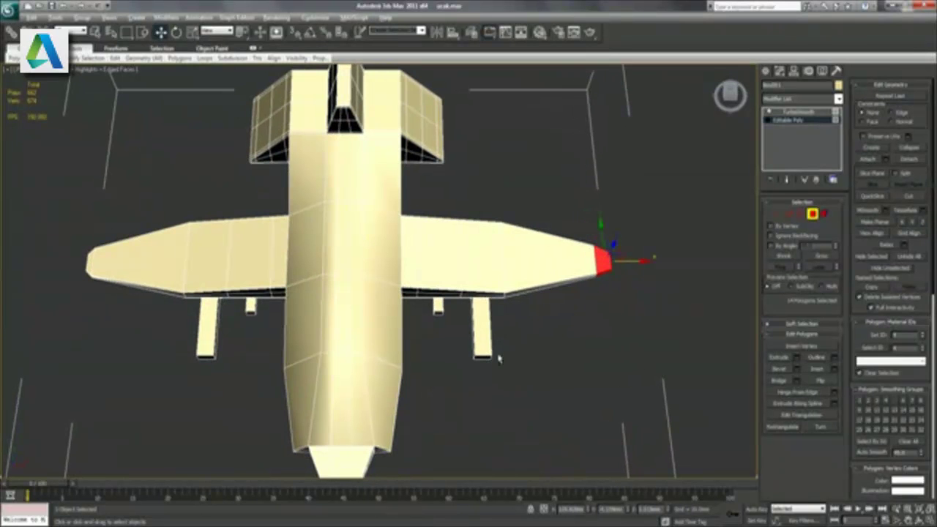
middle_click_drag(498, 359, 531, 331, "alt")
mouse_move(455, 388)
middle_mouse_down("alt")
mouse_move(538, 315)
mouse_move(654, 284)
middle_mouse_up("alt")
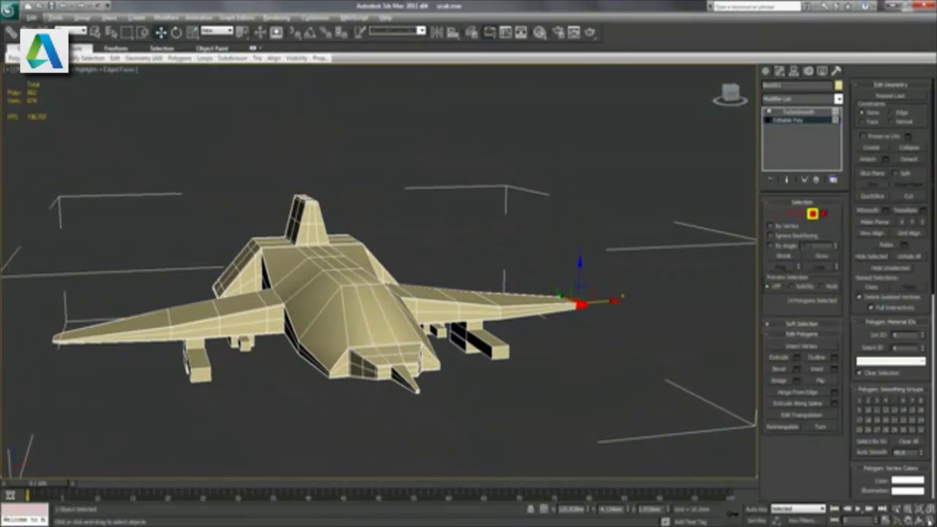
- In a maximized Front view with the grid hidden, lower the second wingtip slightly
left_click(928, 520)
right_click(628, 151)
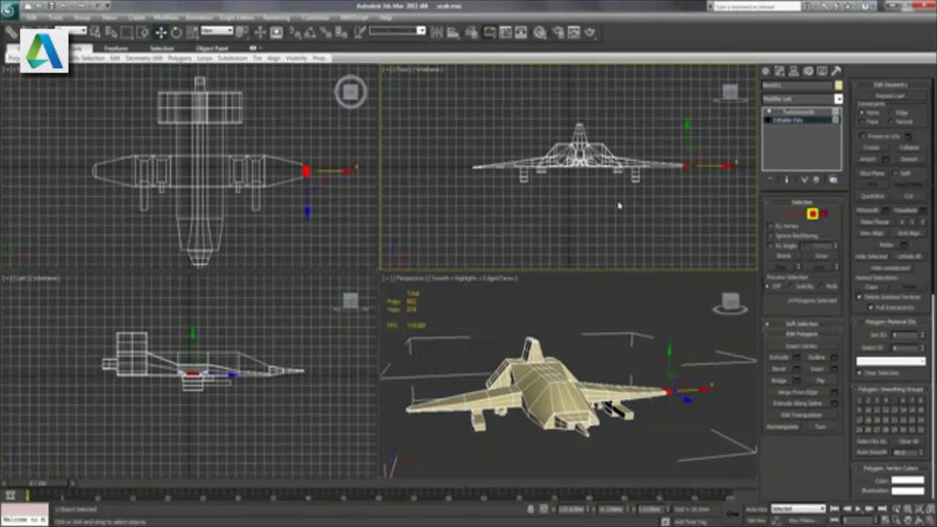
key("g")
key("alt+w")
scroll(490, 270, "up", 1)
scroll(563, 287, "up", 2)
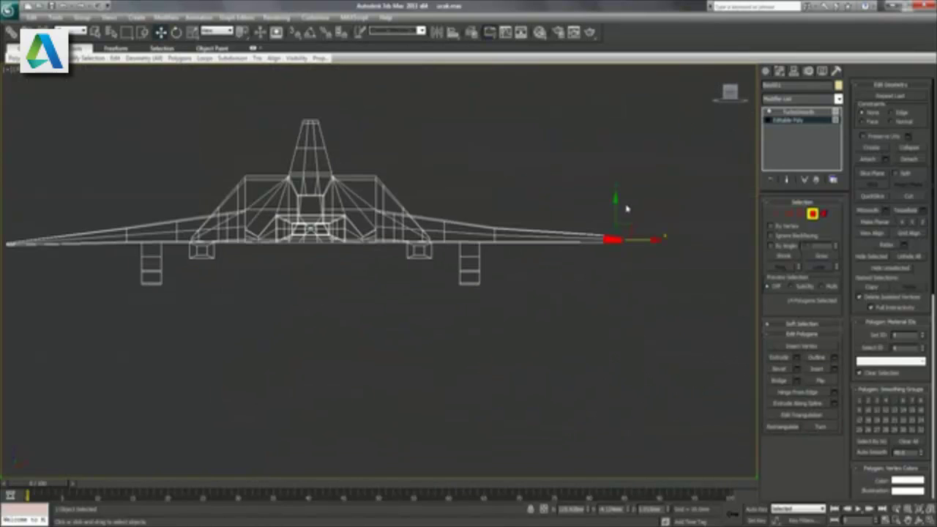
left_click_drag(616, 209, 616, 212)
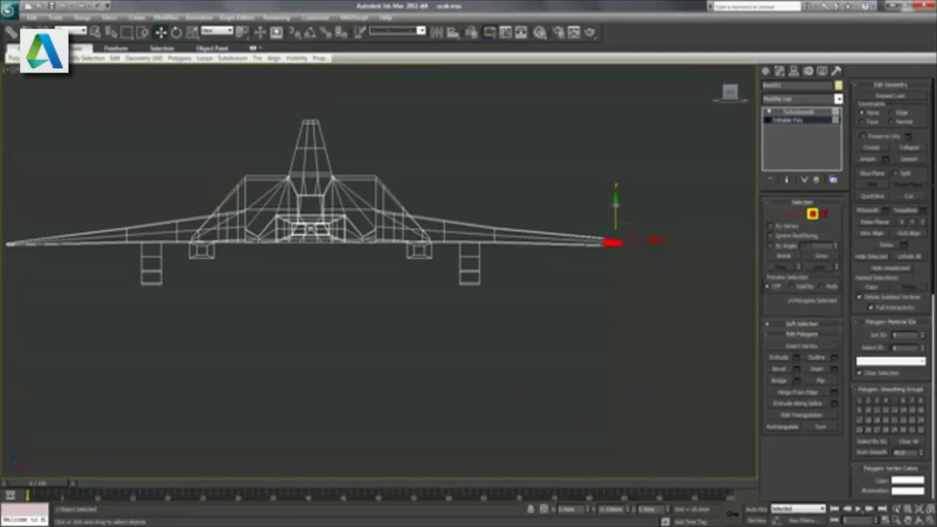
- Preview the TurboSmooth result in a maximized Perspective view with edged faces off
left_click(797, 113)
left_click(931, 520)
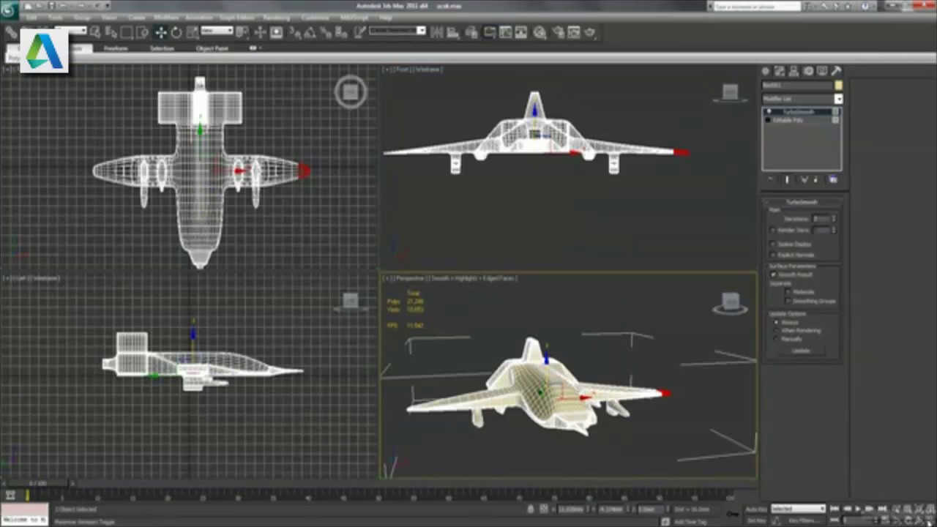
left_click(931, 521)
mouse_move(615, 366)
middle_mouse_down("alt")
mouse_move(465, 303)
mouse_move(396, 337)
mouse_move(465, 302)
mouse_move(463, 334)
mouse_move(546, 281)
middle_mouse_up("alt")
scroll(465, 303, "up", 4)
key("F4")
- Extrude both wingtip end polygons upward into short winglets using the Extrude caddy
left_click(794, 120)
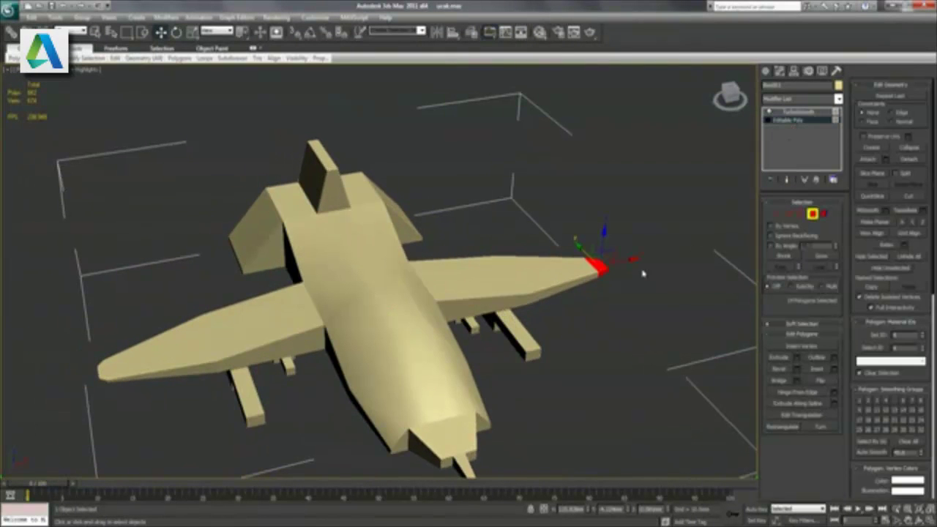
key("F4")
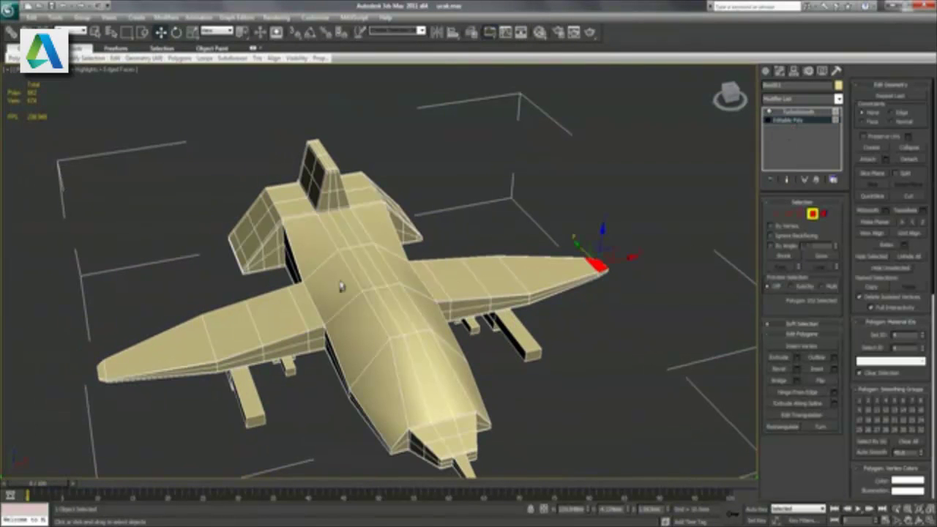
left_click(102, 371, "ctrl")
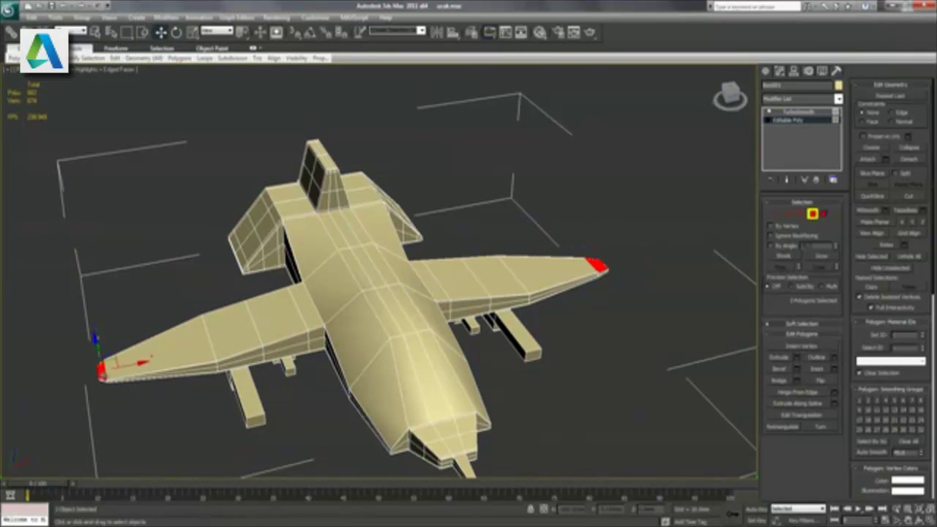
left_click(798, 359)
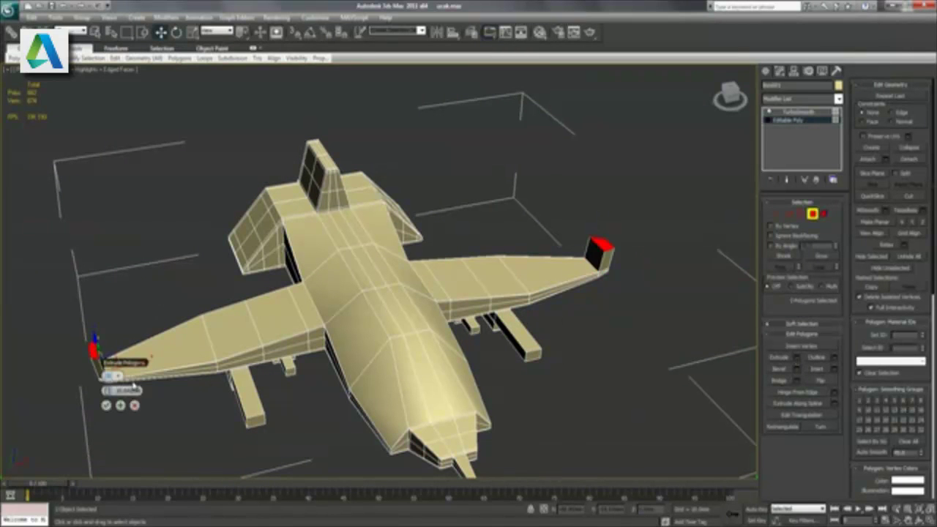
left_click(106, 405)
- Preview the new winglets under TurboSmooth, then go back to the Editable Poly cage
middle_click_drag(313, 401, 235, 380, "alt")
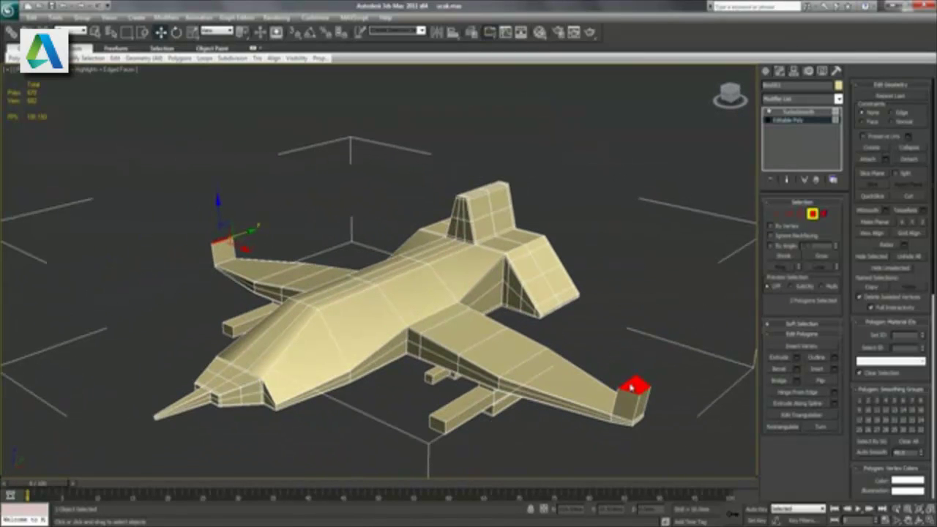
left_click(799, 112)
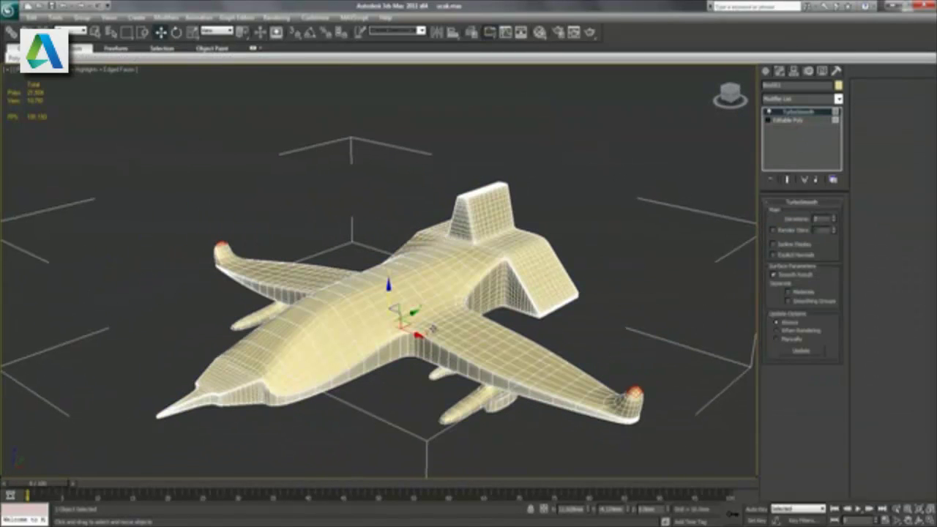
left_click(802, 120)
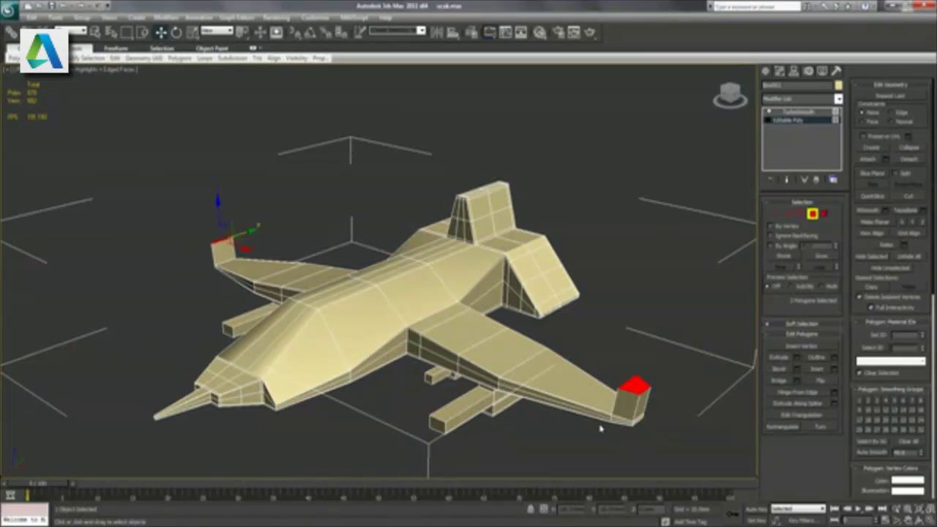
middle_click_drag(601, 428, 639, 428, "alt")
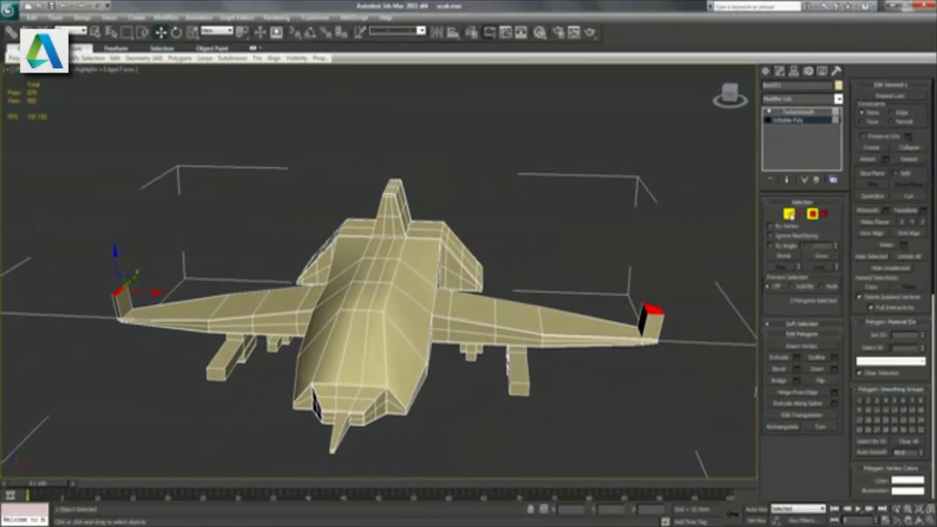
- Ring and connect an edge on each wingtip fin to add one edge loop across both fins
left_click(790, 213)
left_click(786, 268)
left_click(836, 397)
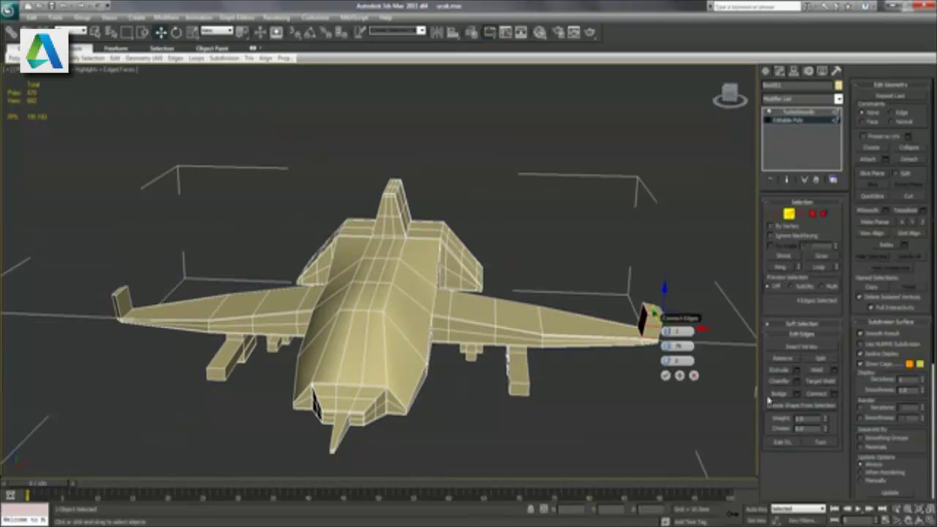
left_click(671, 379)
left_click(114, 304)
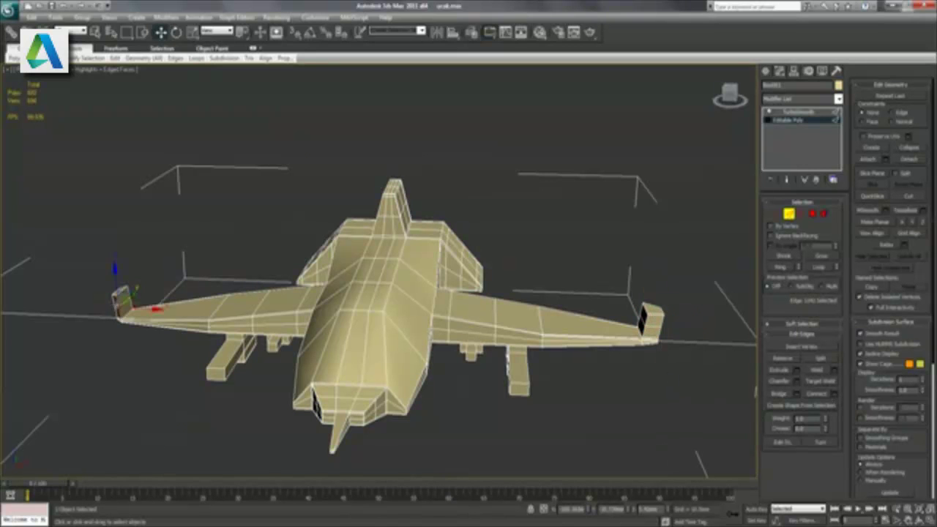
left_click(785, 270)
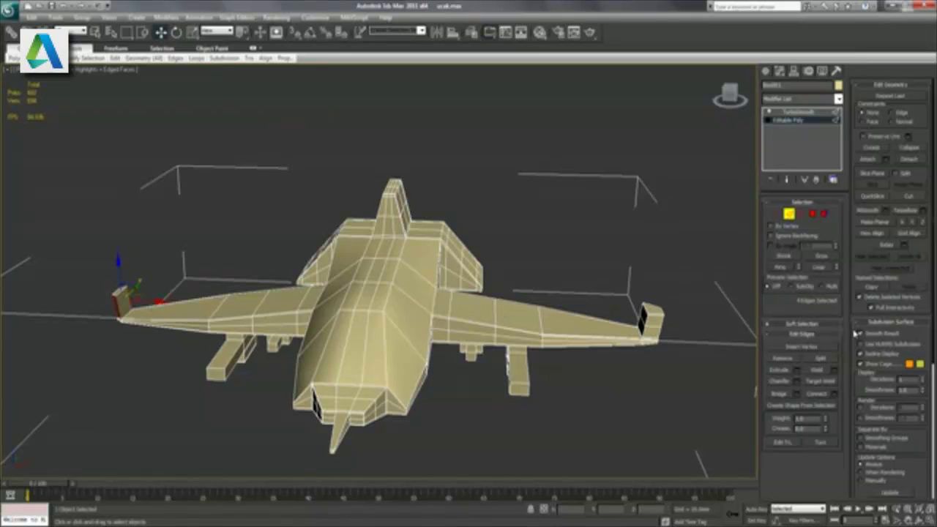
left_click(835, 397)
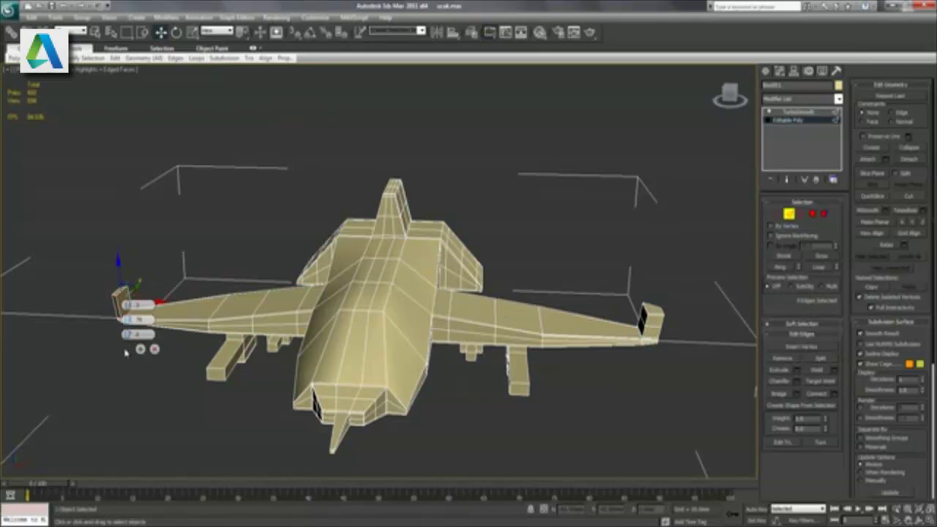
- View the TurboSmoothed aircraft without edged faces from a few angles
left_click(789, 111)
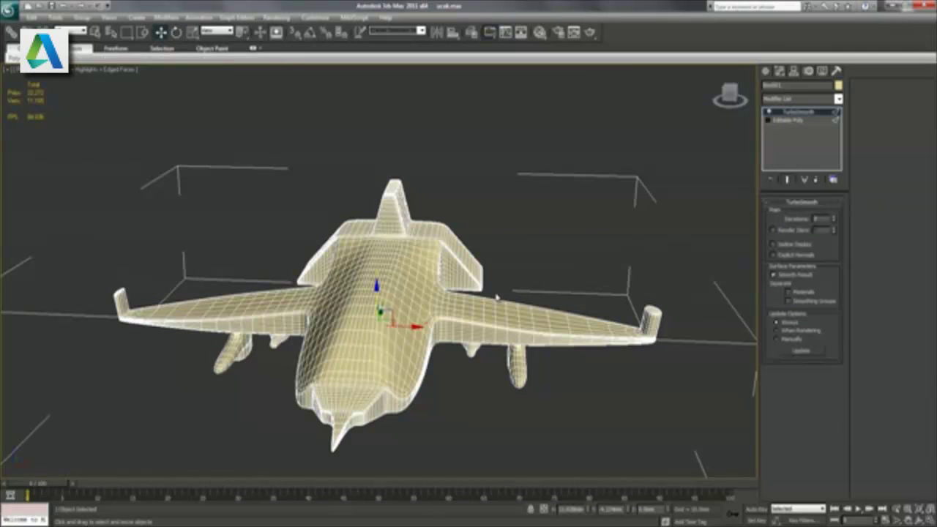
middle_click_drag(504, 293, 611, 270, "alt")
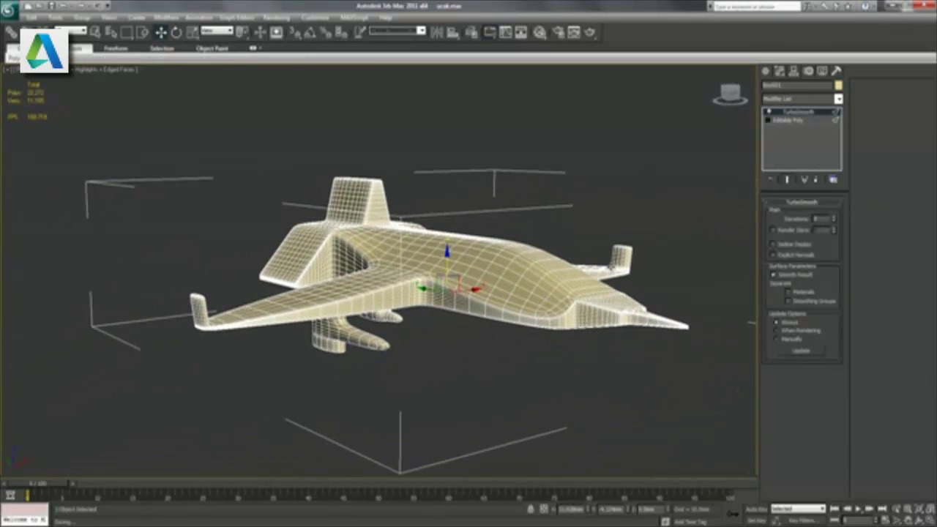
key("F4")
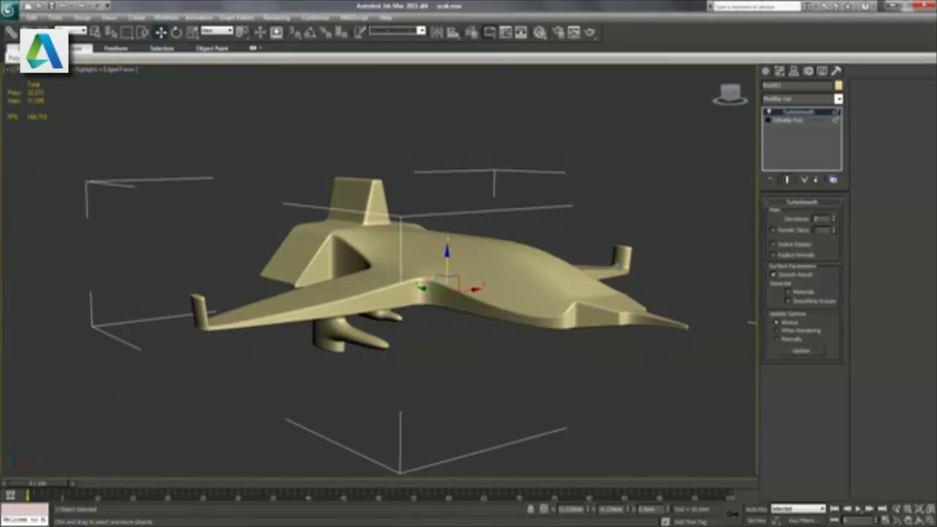
middle_click_drag(476, 381, 489, 376, "alt")
middle_click_drag(568, 341, 524, 329)
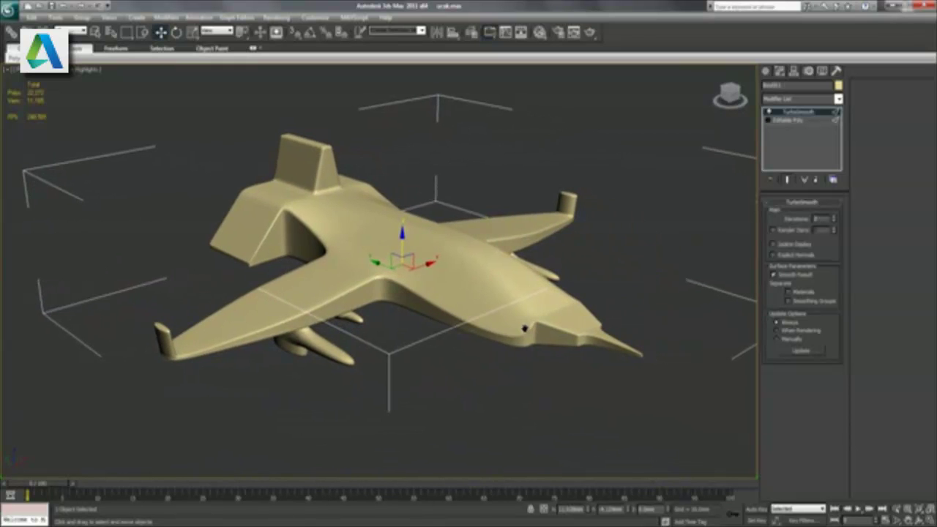
- Return to the unsmoothed cage with edges shown and select an edge on the front fuselage
left_click(798, 120)
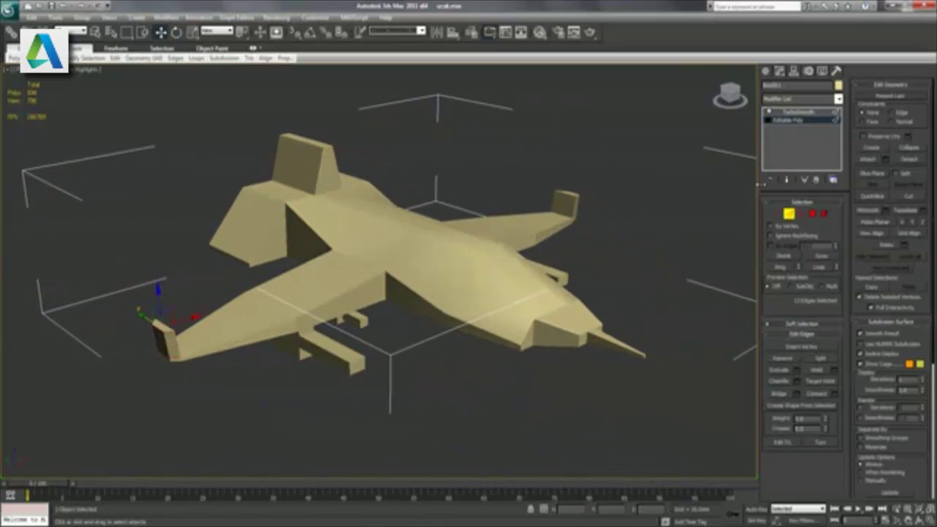
key("F4")
scroll(426, 331, "up", 1)
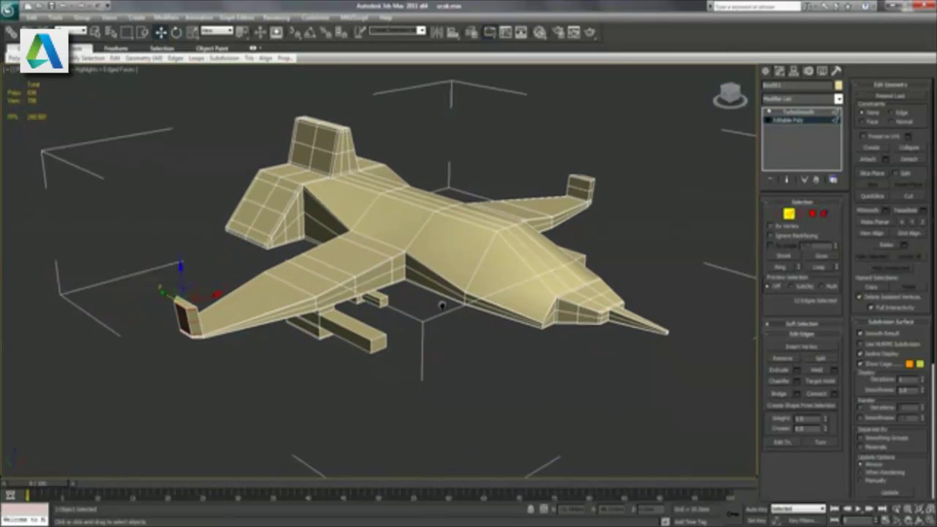
scroll(439, 312, "up", 3)
scroll(440, 311, "up", 3)
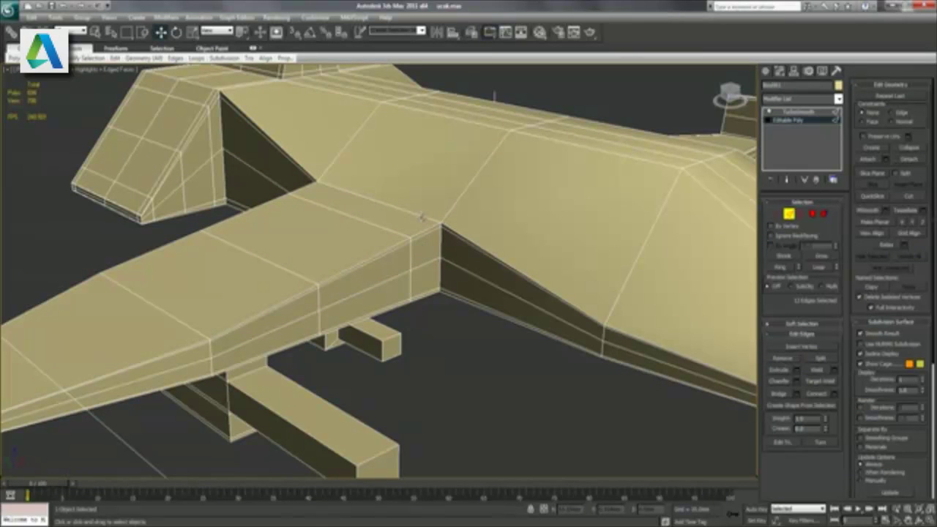
mouse_move(466, 209)
middle_mouse_down("alt")
mouse_move(495, 247)
mouse_move(476, 336)
mouse_move(515, 335)
middle_mouse_up("alt")
scroll(498, 297, "down", 2)
scroll(496, 297, "down", 5)
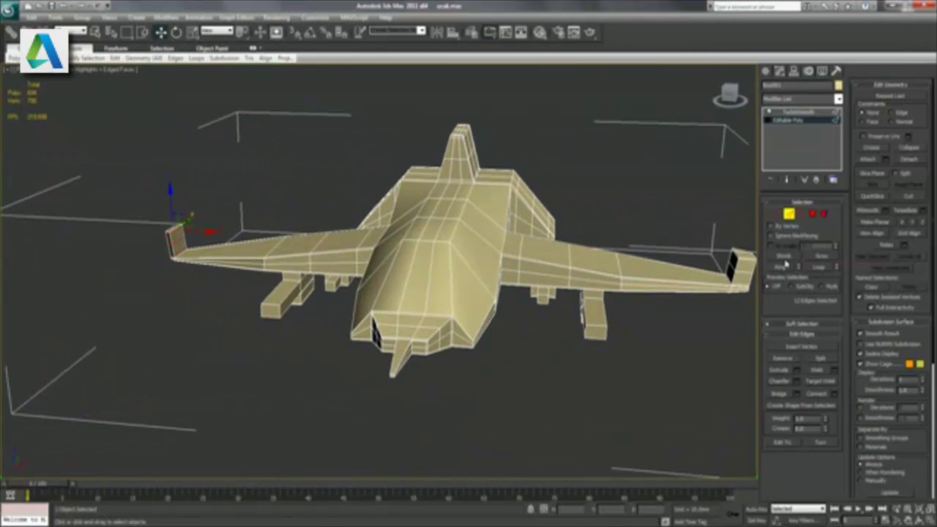
left_click(408, 278)
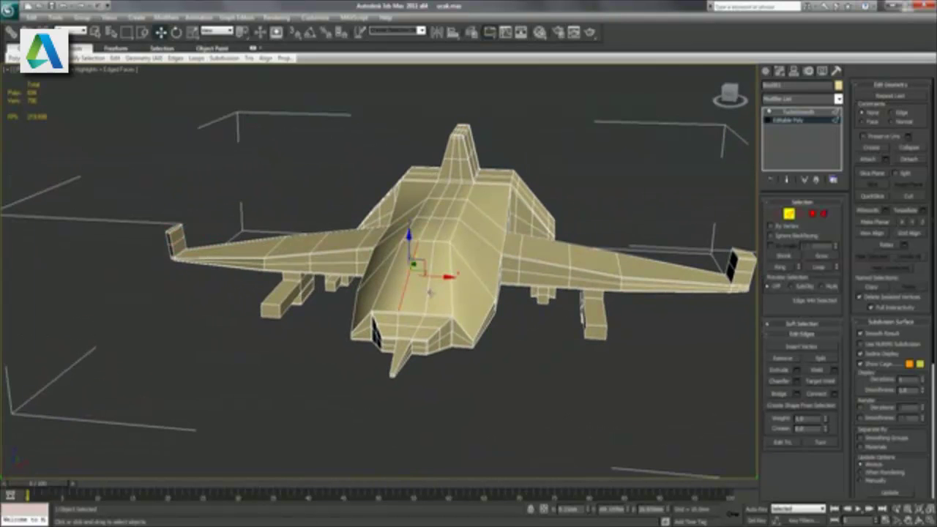
middle_click_drag(449, 292, 451, 289, "alt")
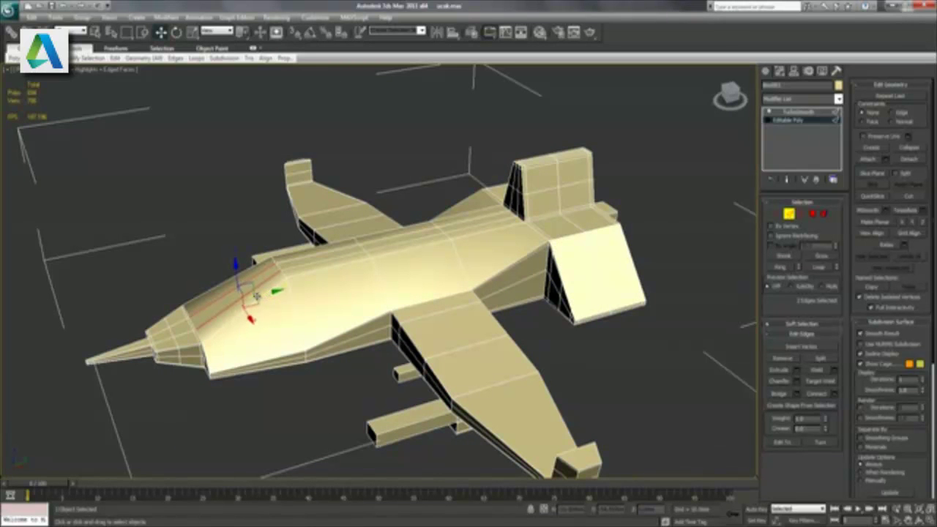
middle_click_drag(257, 296, 411, 334, "alt")
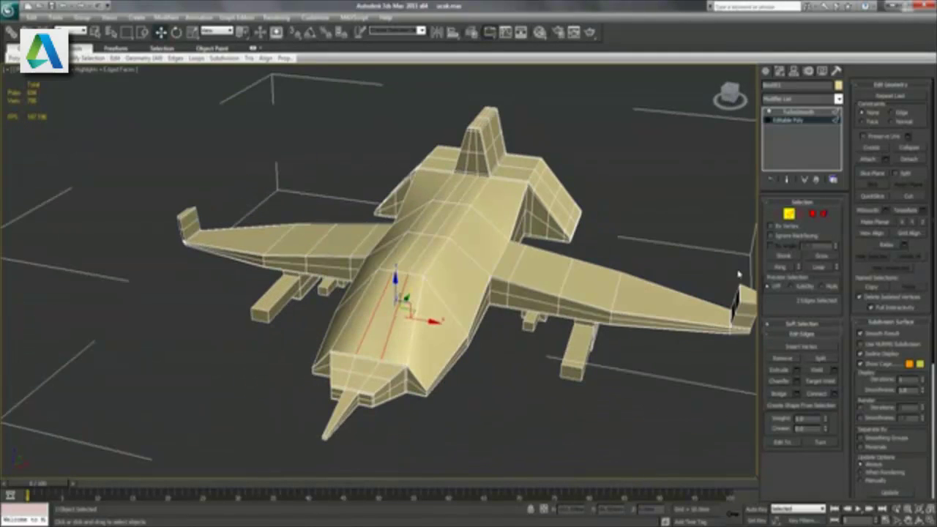
- Ring the fuselage edge and connect it with 1 segment, then select a top fuselage polygon
left_click(795, 268)
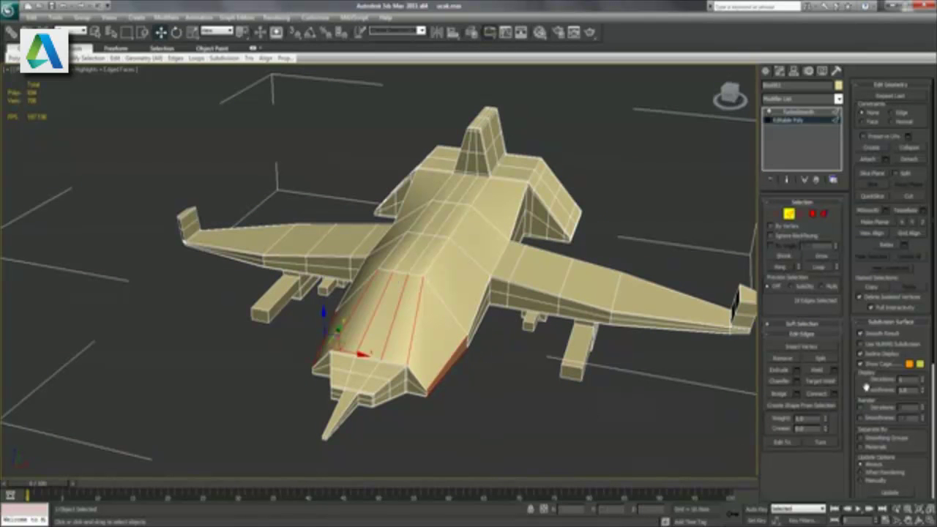
left_click(835, 394)
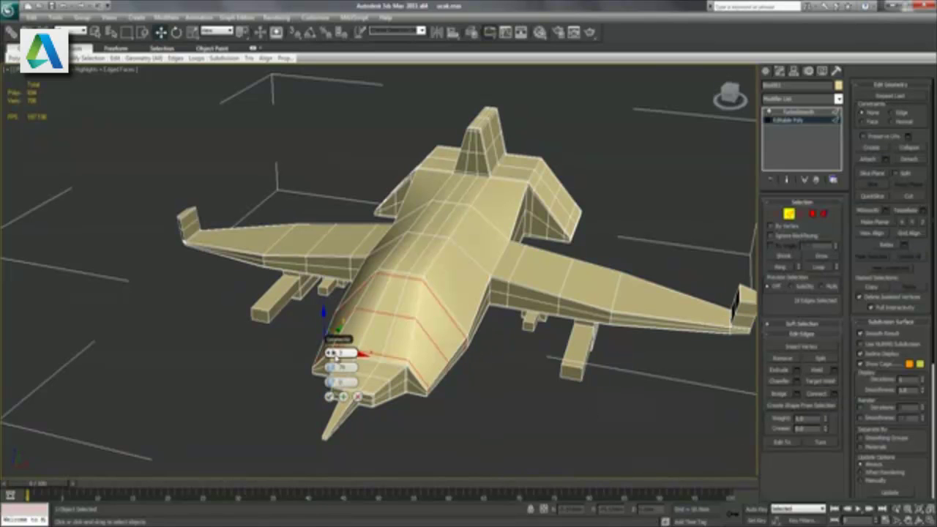
left_click_drag(333, 353, 337, 359)
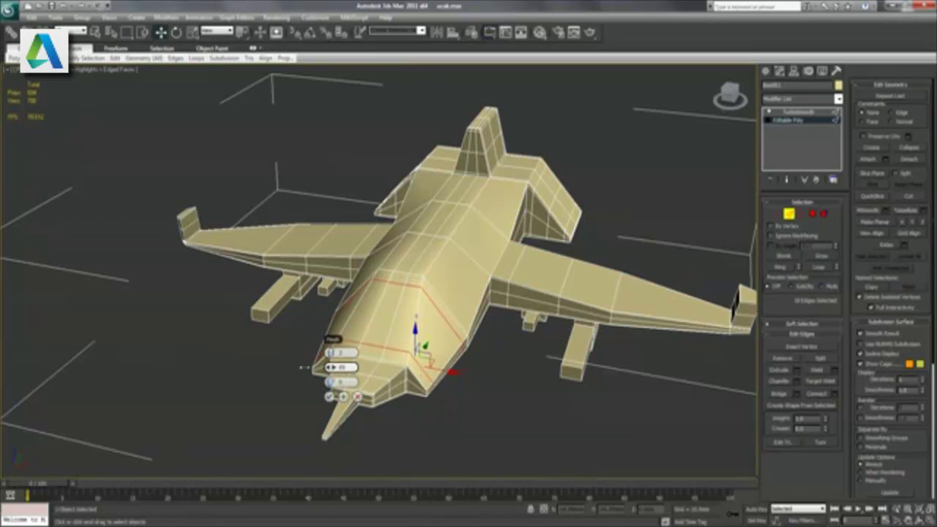
left_click(329, 397)
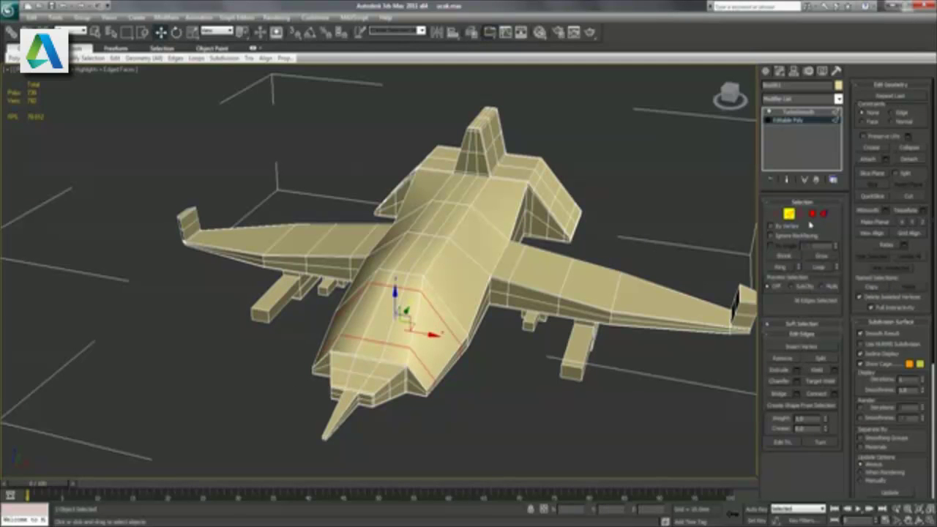
left_click(822, 214)
left_click(384, 308)
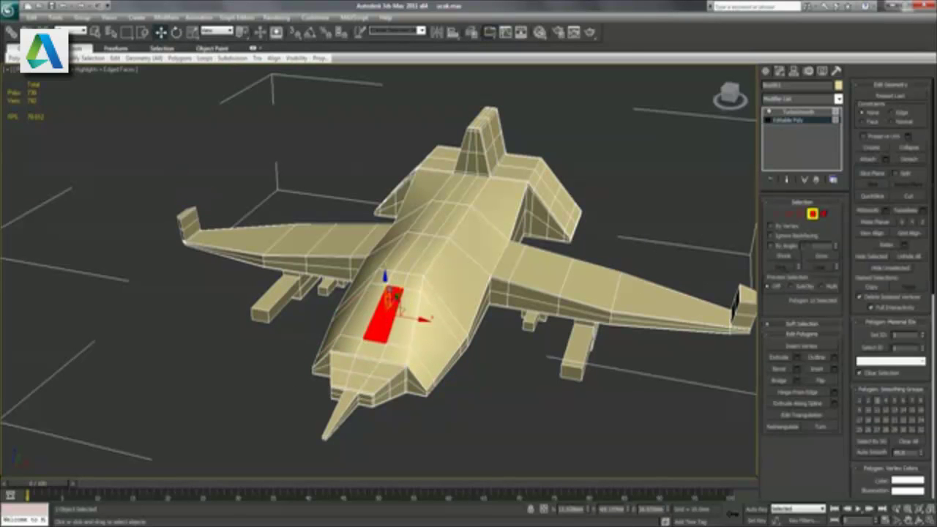
- Slide the top fuselage polygon slightly along the body and review the smoothed jet with plain shading
left_click_drag(396, 295, 396, 292)
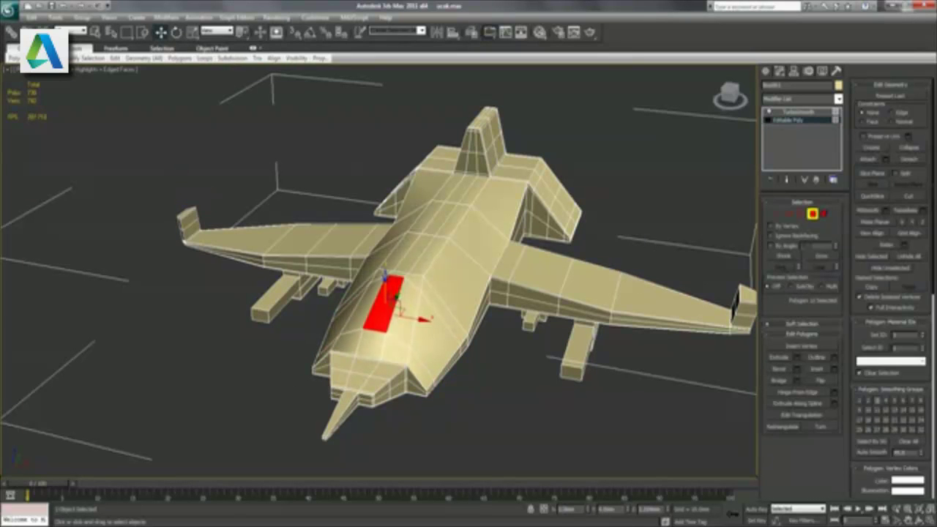
middle_click_drag(396, 294, 408, 324, "alt")
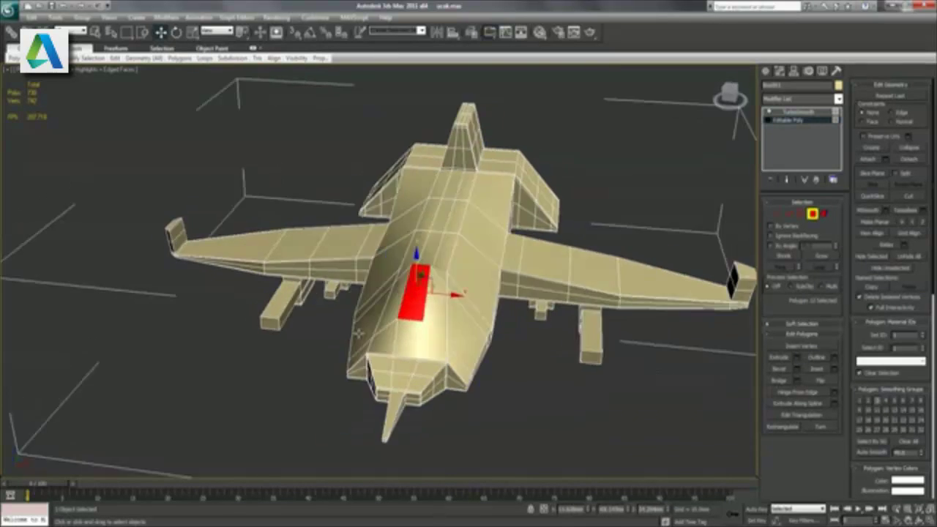
left_click(810, 112)
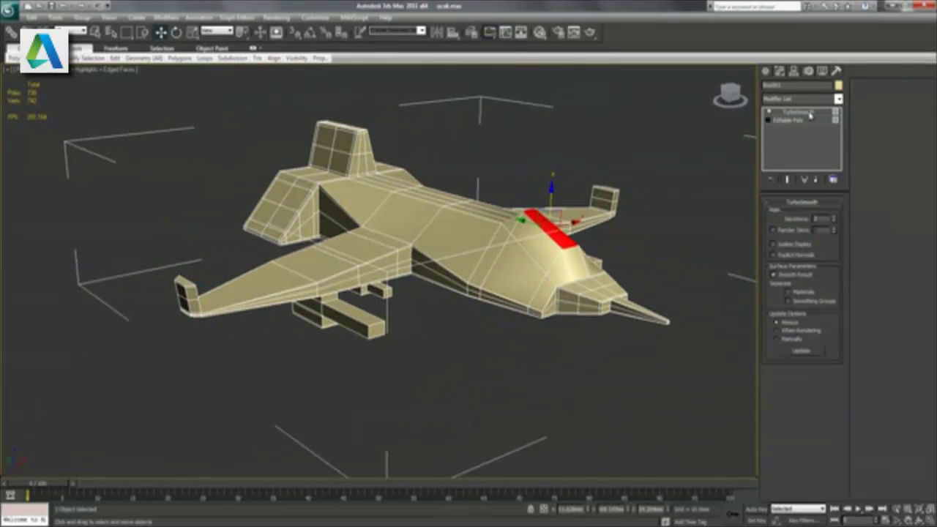
key("F4")
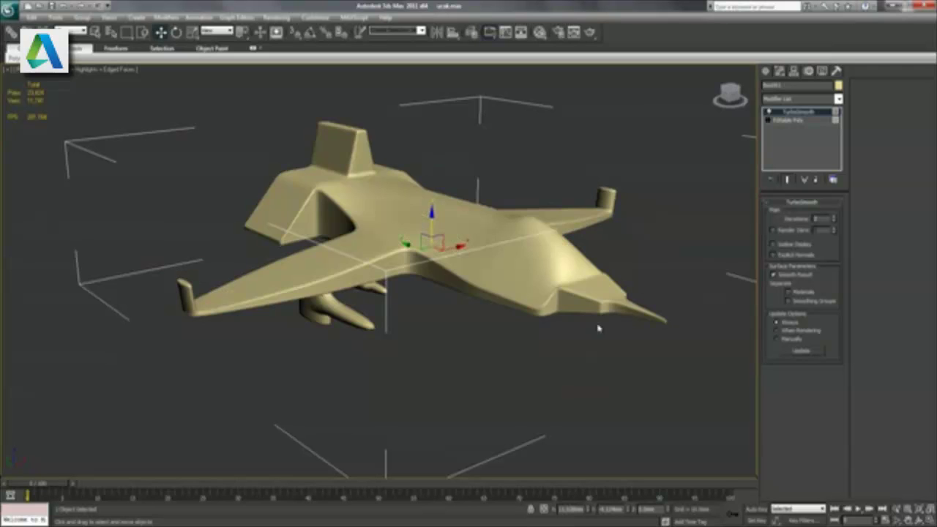
middle_click_drag(599, 314, 600, 329, "alt")
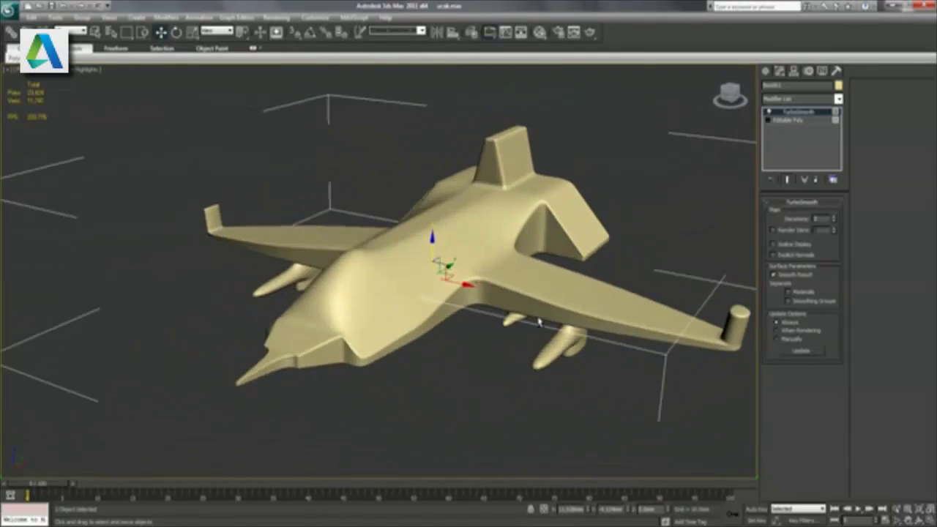